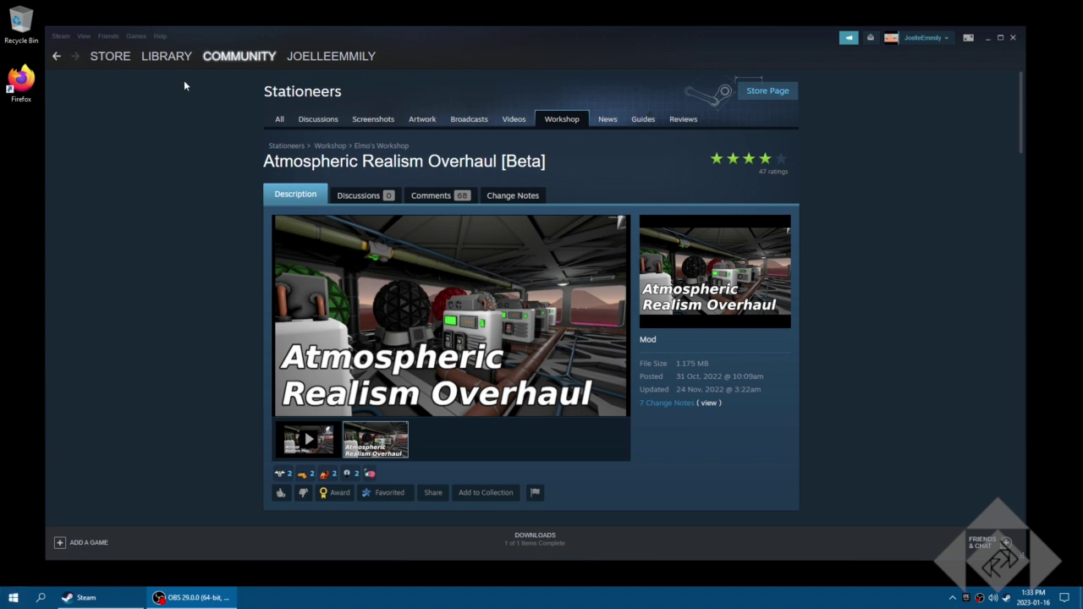
# Browse the local files of Stationeers from the Steam library and open rocketstation_Data, StreamingAssets, Data
pyautogui.click(167, 56)
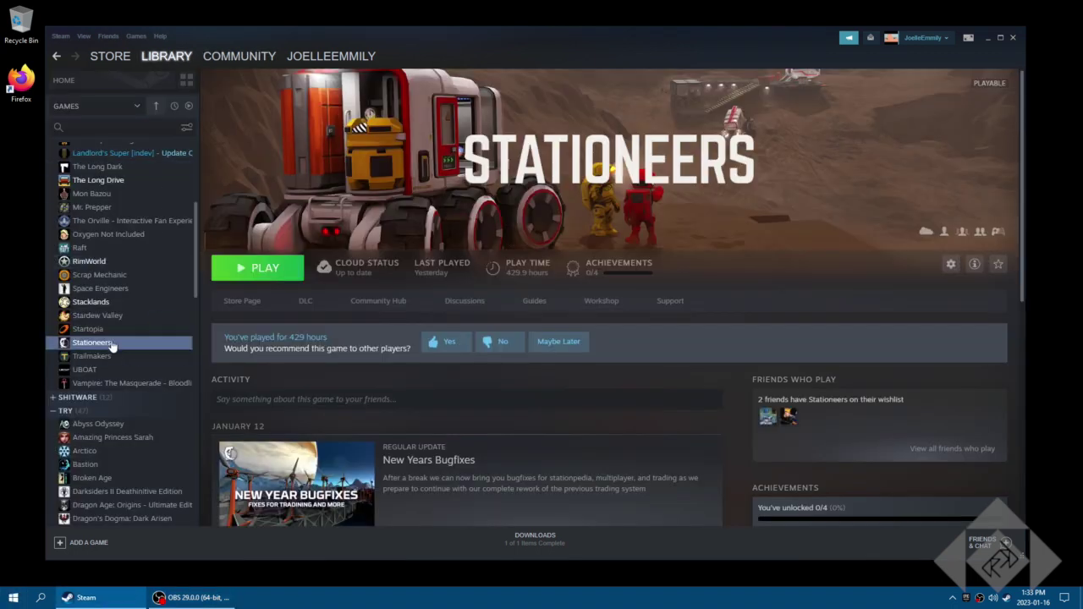
pyautogui.rightClick(112, 344)
pyautogui.moveTo(149, 411)
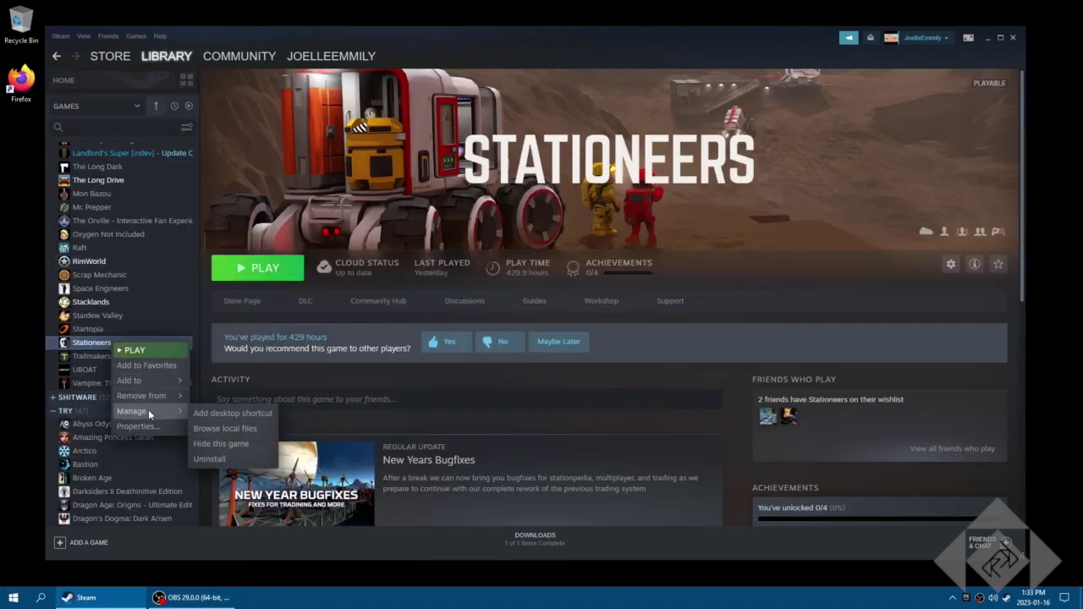
pyautogui.click(258, 429)
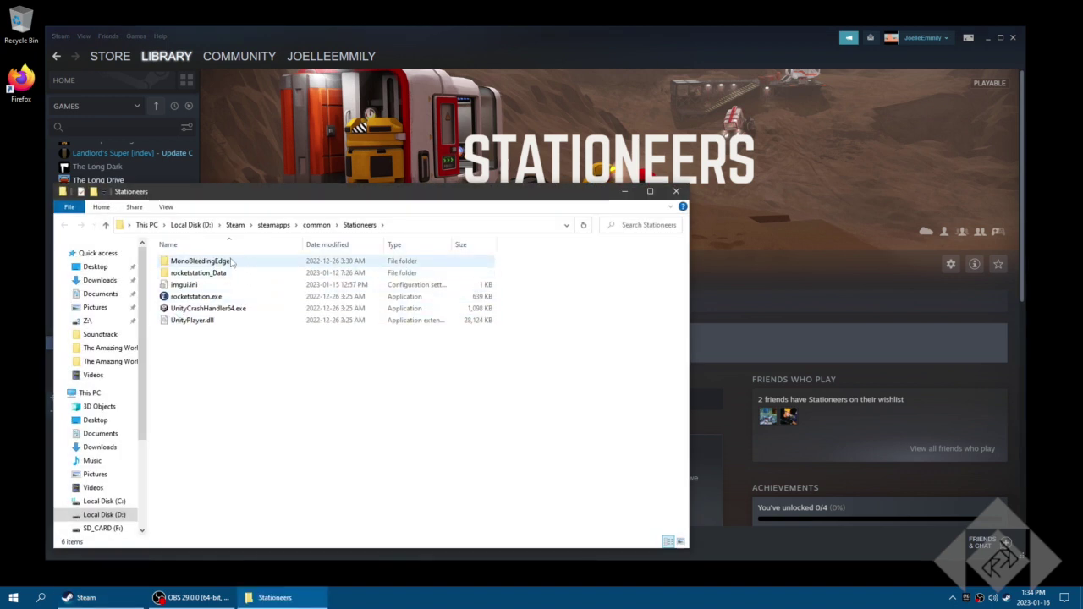
pyautogui.doubleClick(242, 272)
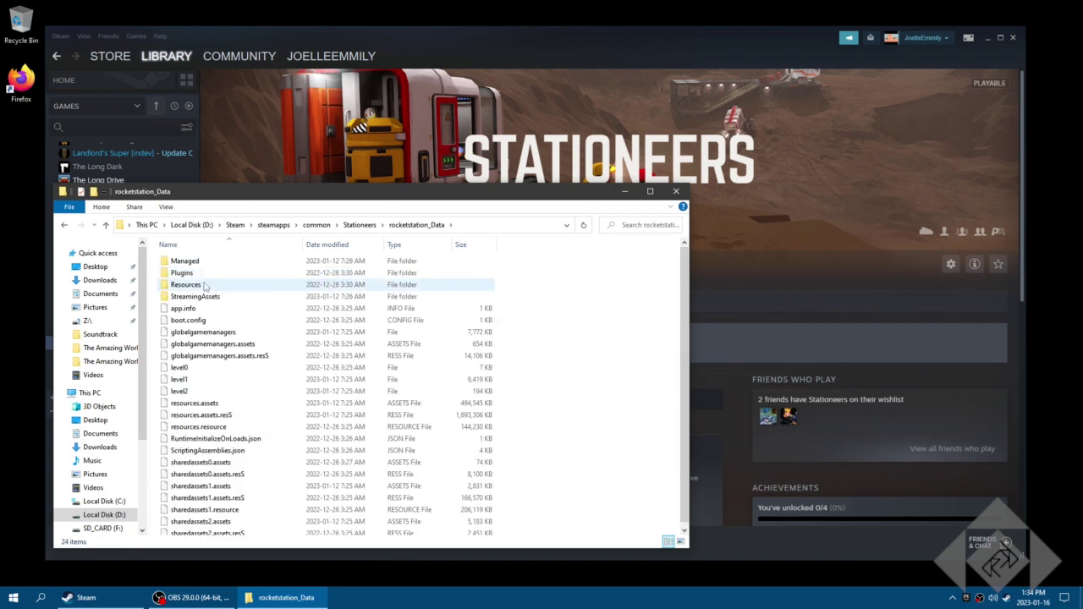
pyautogui.doubleClick(212, 296)
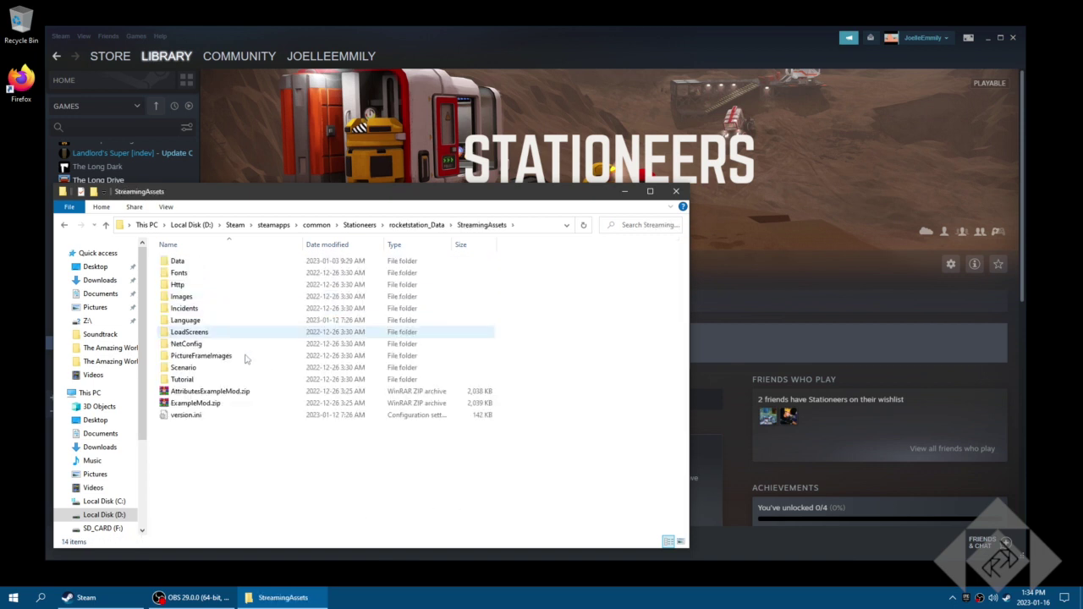
pyautogui.doubleClick(187, 262)
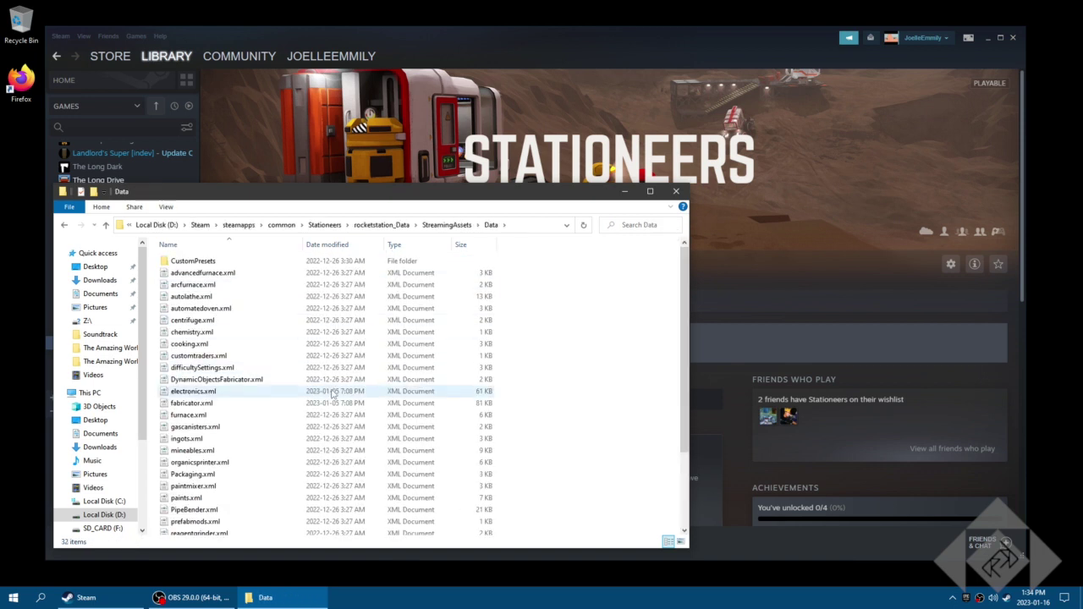
# Look through the XML files in the Data folder, including electronics.xml, and close the folder window
pyautogui.click(228, 379)
pyautogui.scroll(-3, 245, 400)
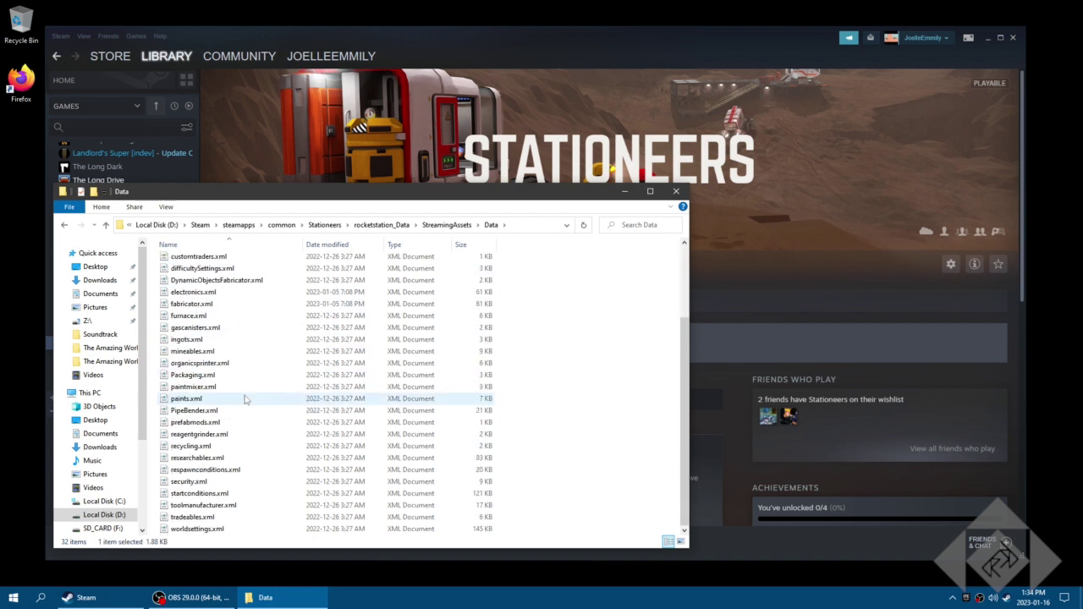
pyautogui.scroll(3, 254, 398)
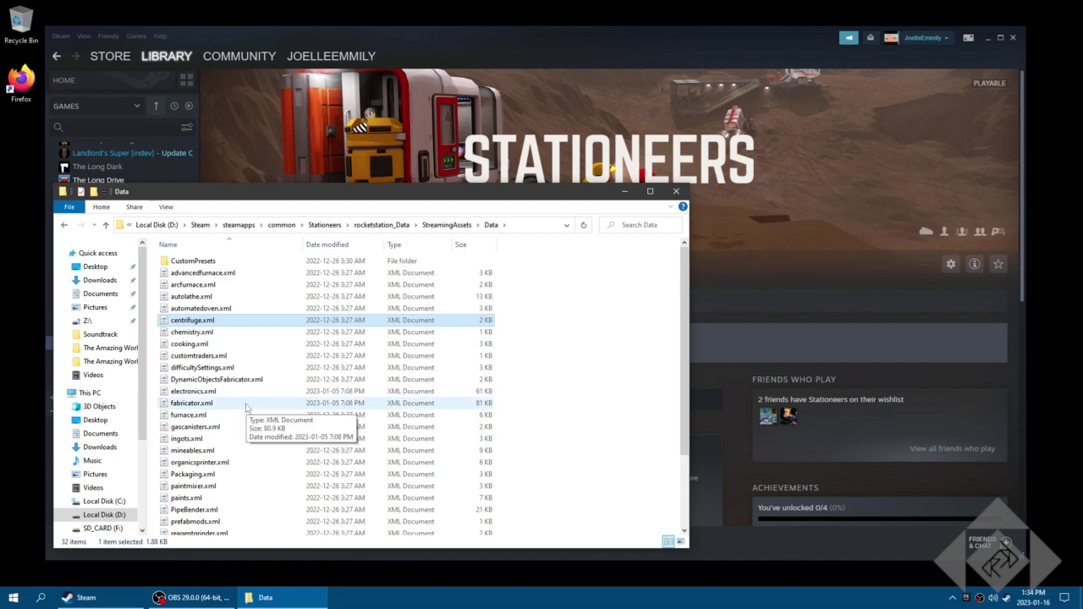
pyautogui.click(219, 395)
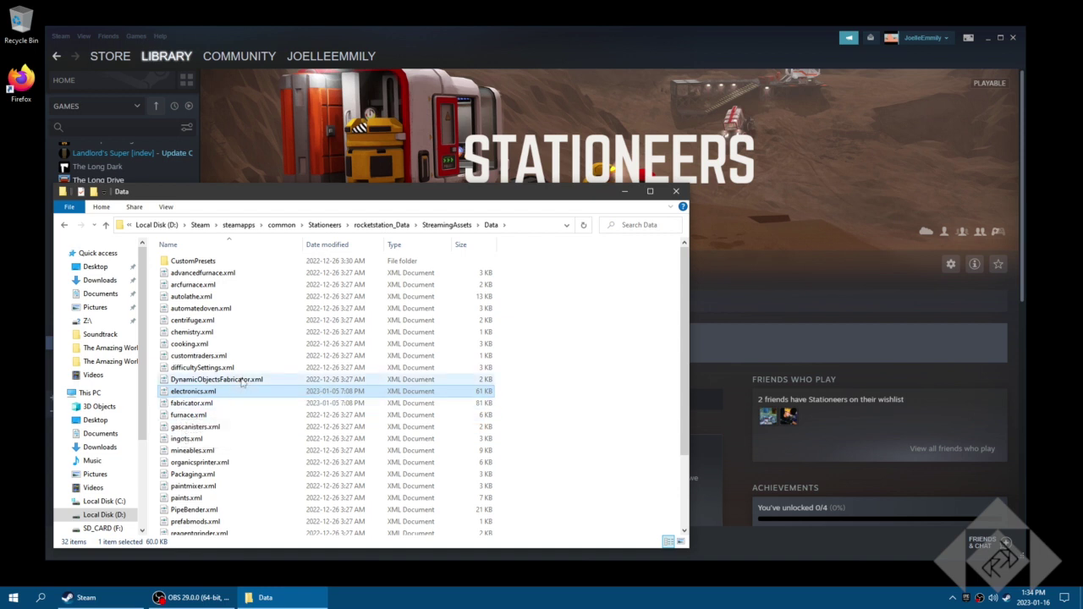
pyautogui.scroll(-3, 241, 317)
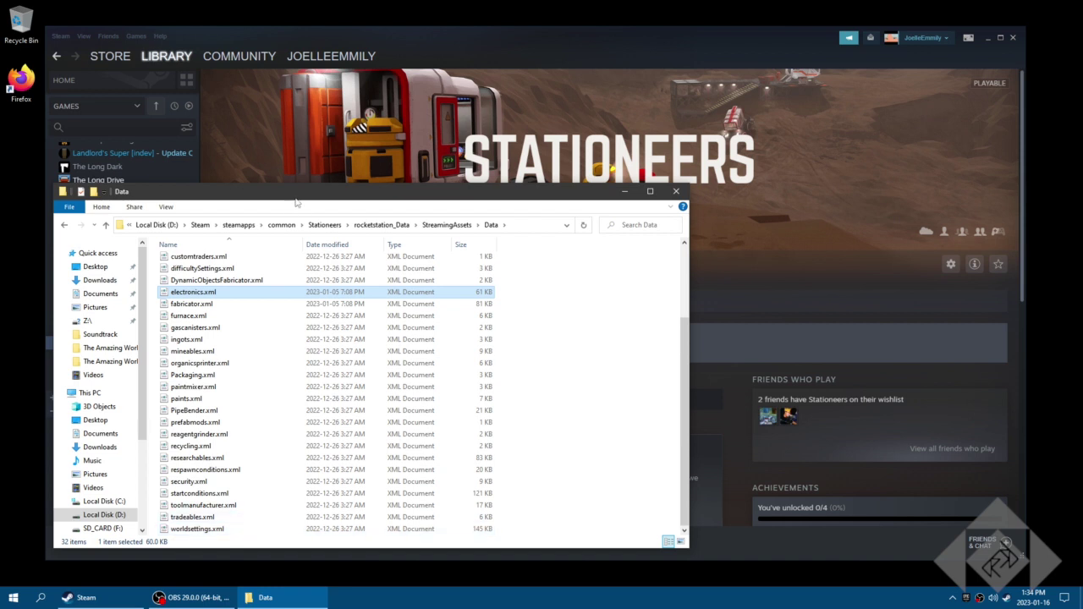
pyautogui.click(676, 192)
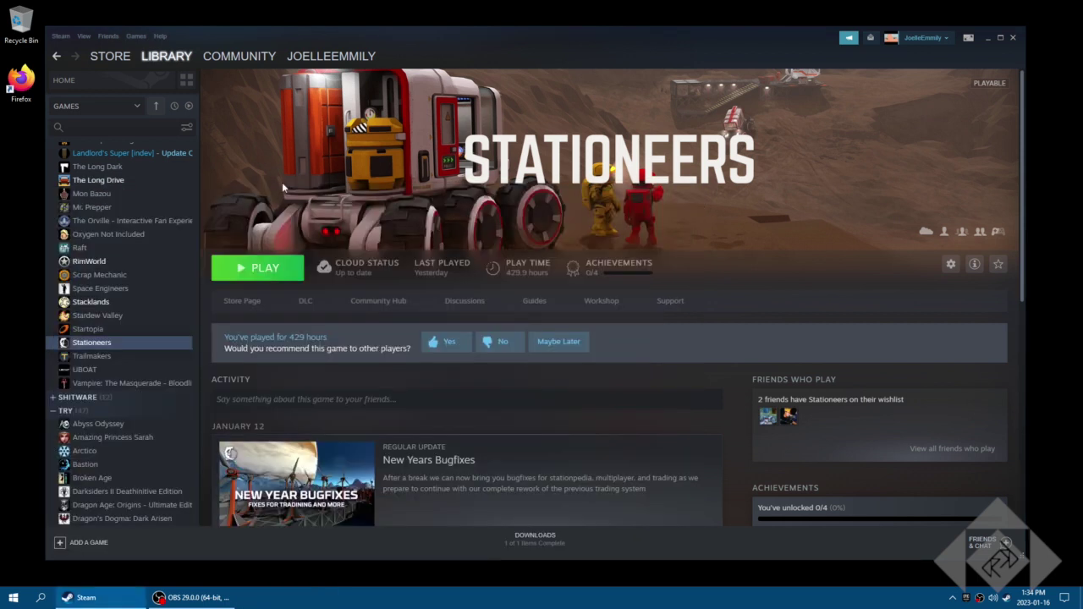
# Return to the Atmospheric Realism Overhaul workshop page and follow its Stationeers.Addons mod loader link through to the external GitHub site
pyautogui.click(58, 57)
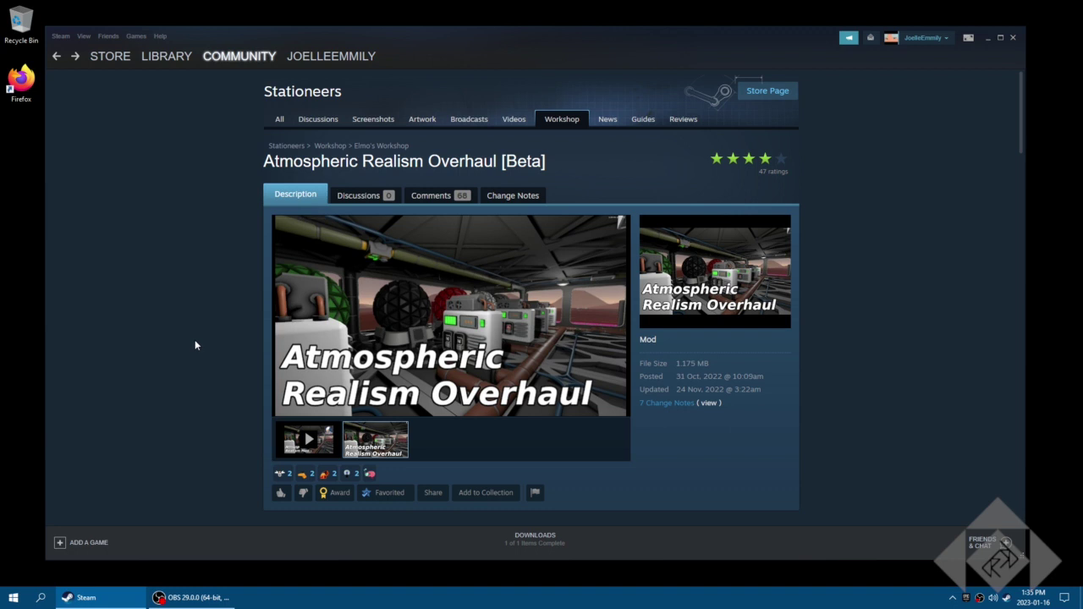
pyautogui.scroll(-1, 195, 340)
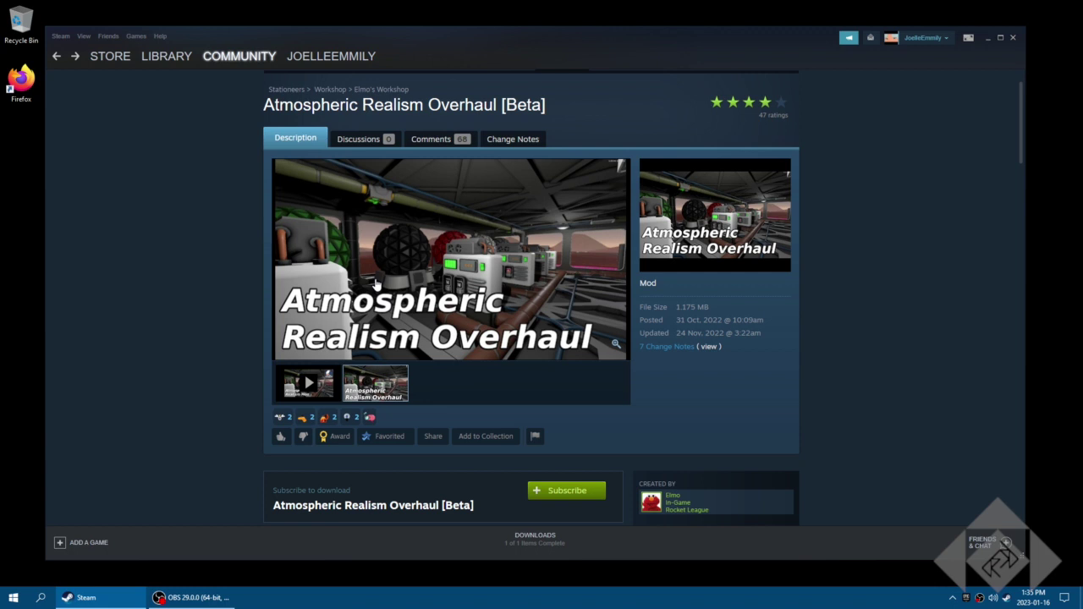
pyautogui.scroll(-5, 197, 281)
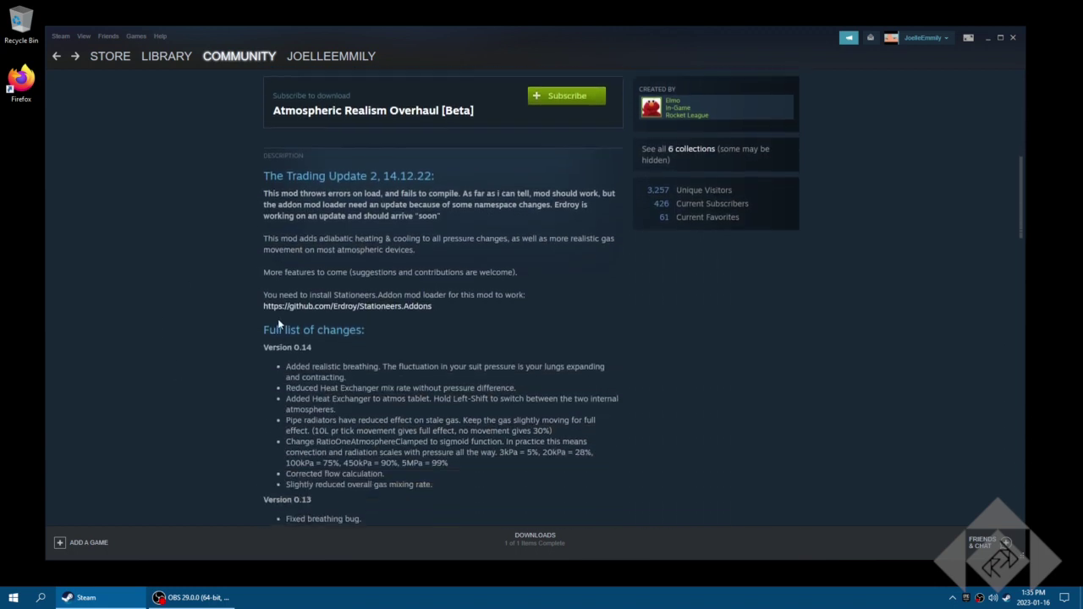
pyautogui.click(402, 307)
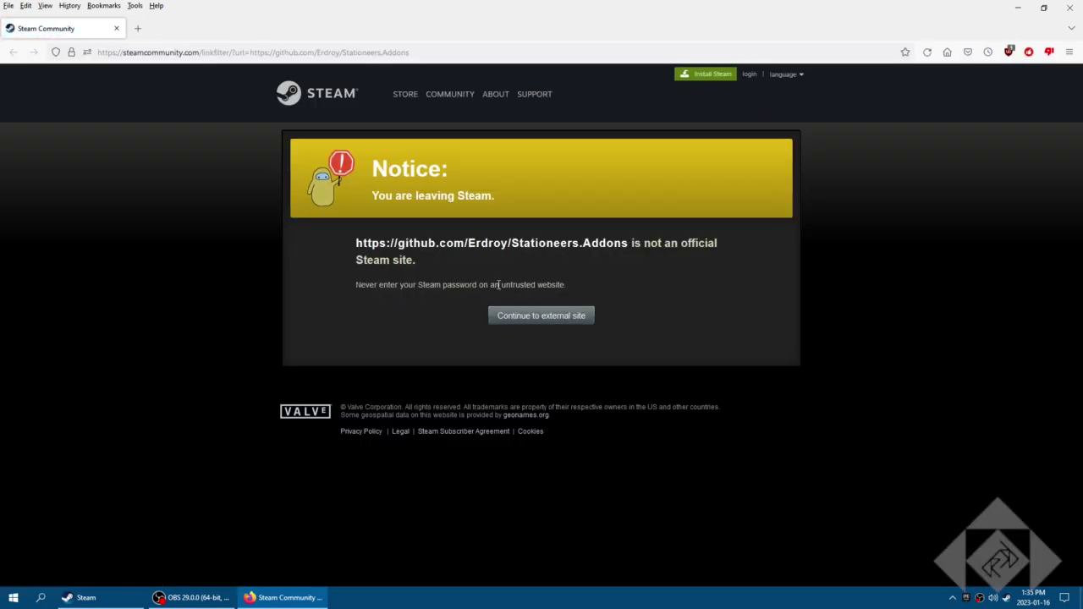
pyautogui.click(556, 316)
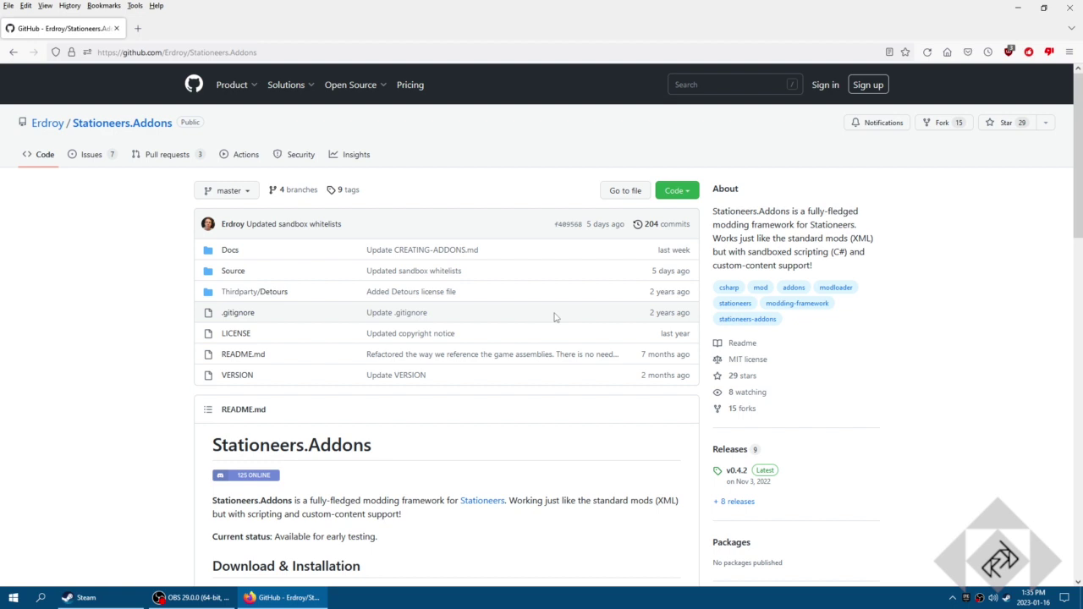
# Review the README's installation notes and download Stationeers.Addons-v0.4.2.zip from the repository's releases to the desktop
pyautogui.scroll(-5, 133, 351)
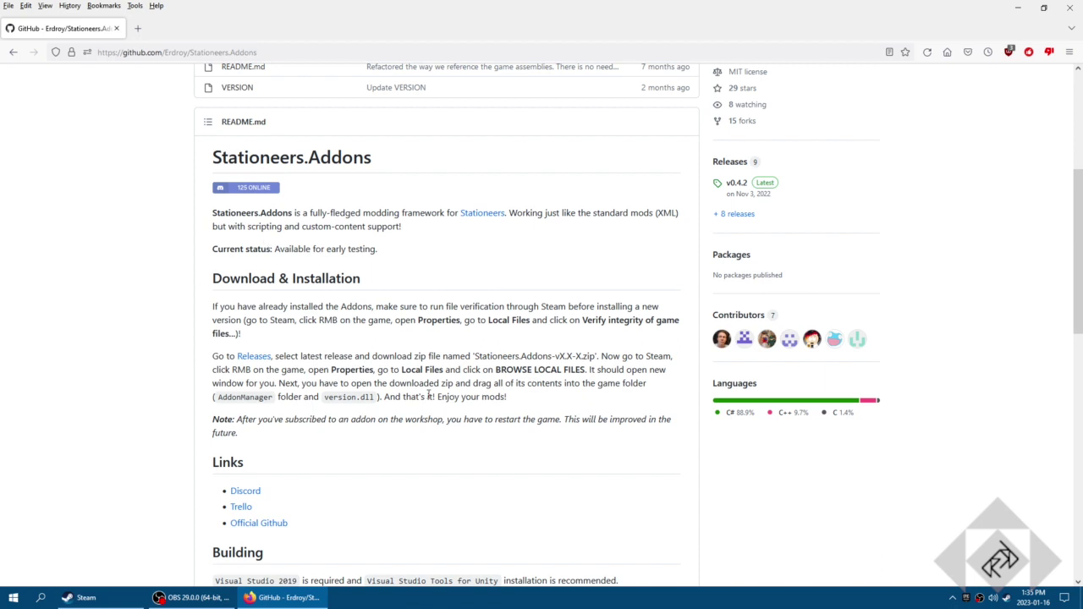
pyautogui.scroll(-1, 401, 532)
pyautogui.scroll(-4, 401, 532)
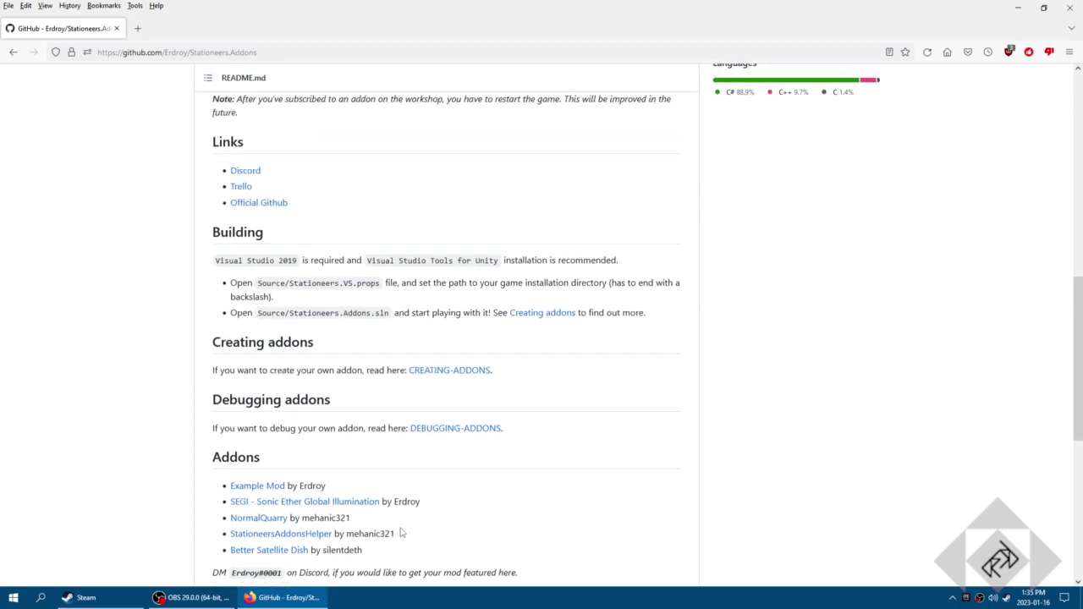
pyautogui.scroll(8, 401, 532)
pyautogui.scroll(-2, 407, 524)
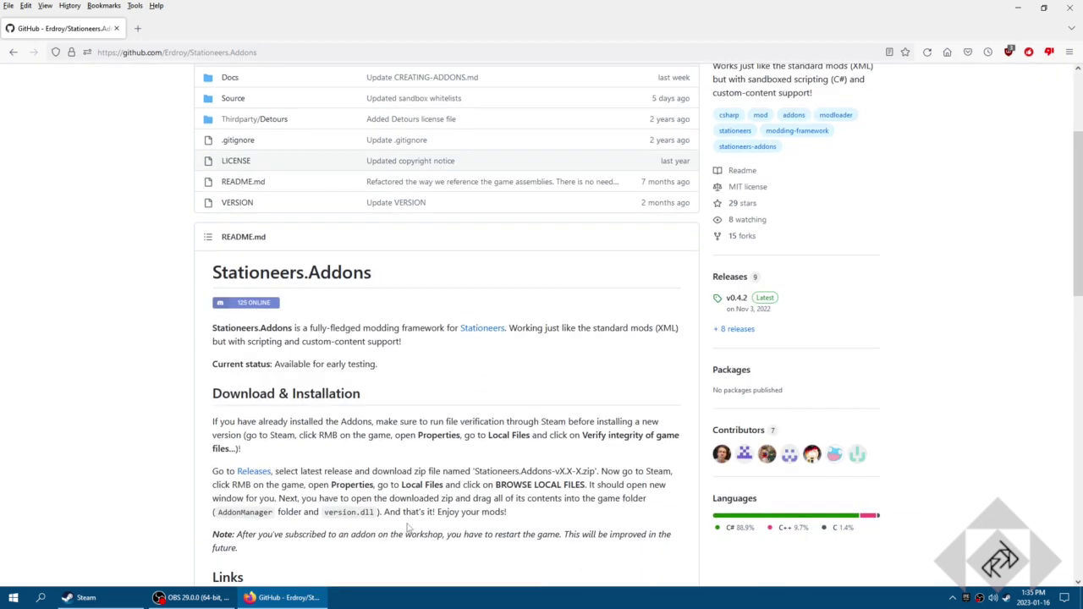
pyautogui.click(737, 329)
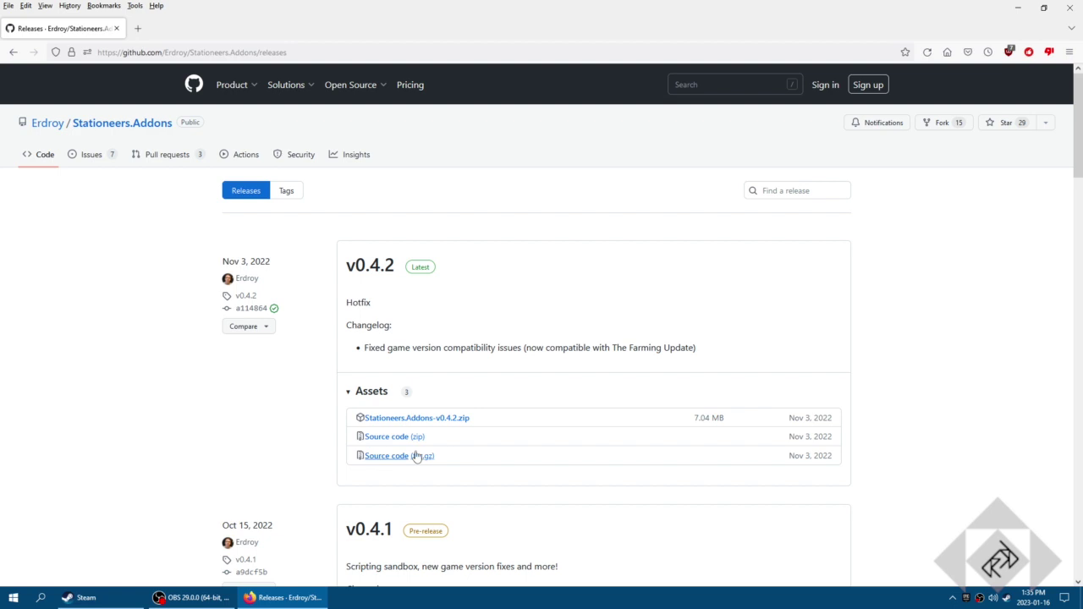
pyautogui.click(443, 419)
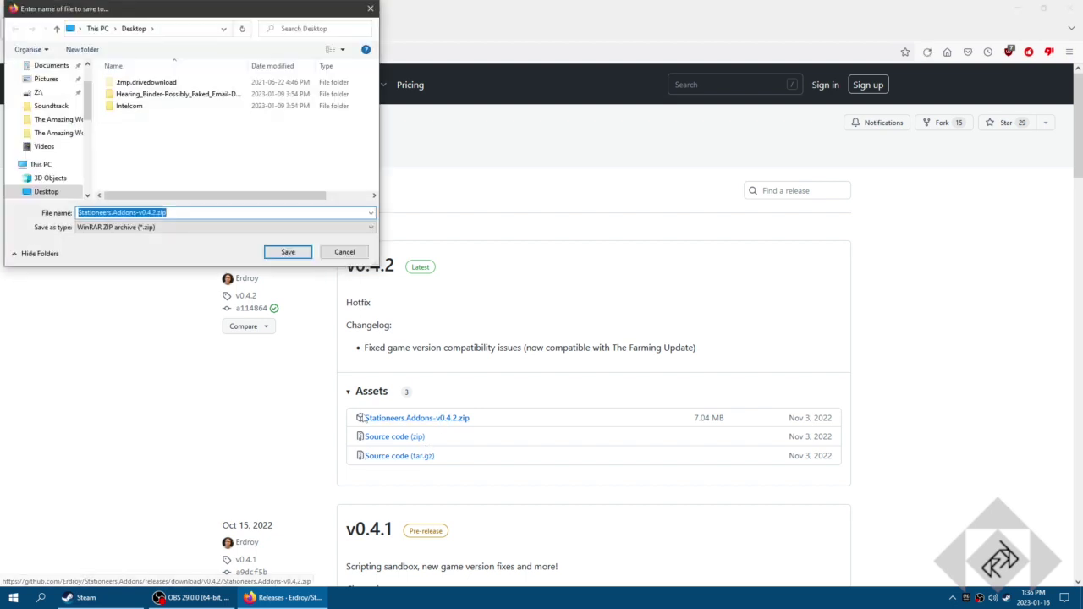
pyautogui.click(284, 252)
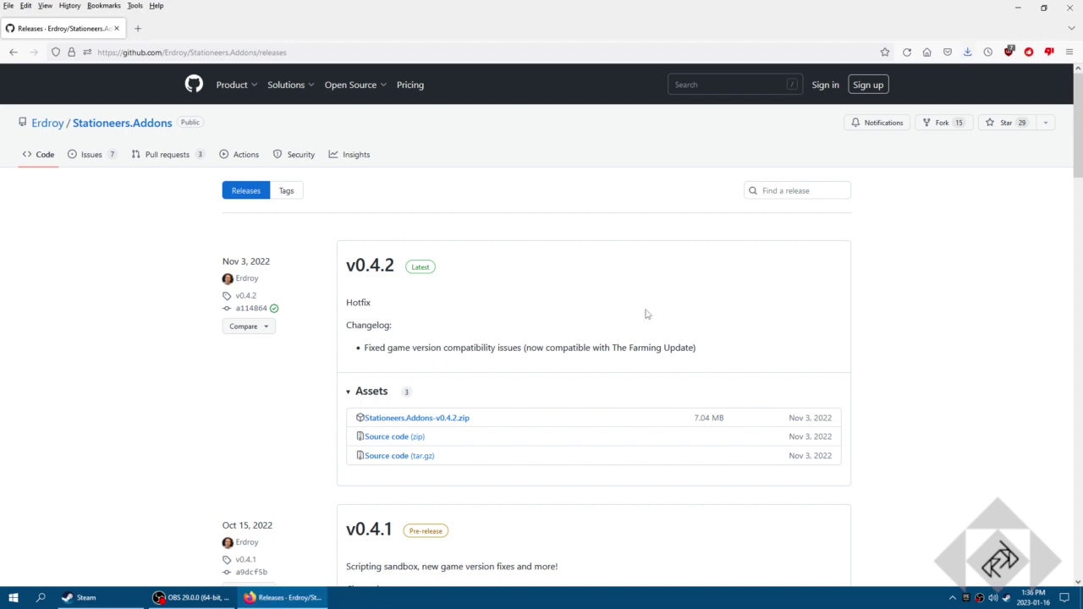
# Minimise the browser and Steam, and extract the downloaded archive on the desktop into its own Stationeers.Addons-v0.4.2 folder
pyautogui.click(1018, 8)
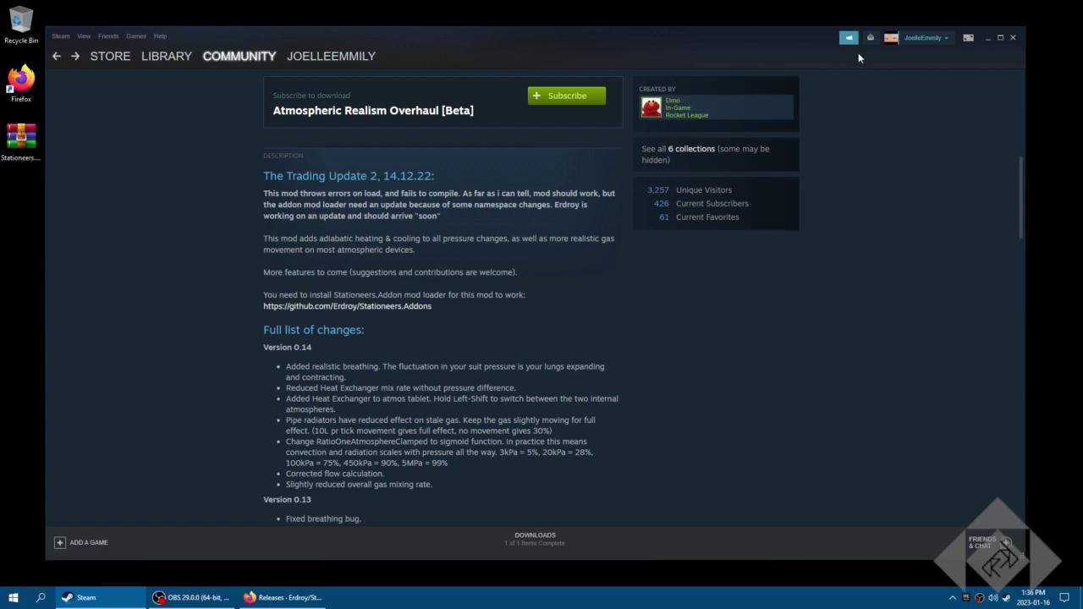
pyautogui.click(987, 38)
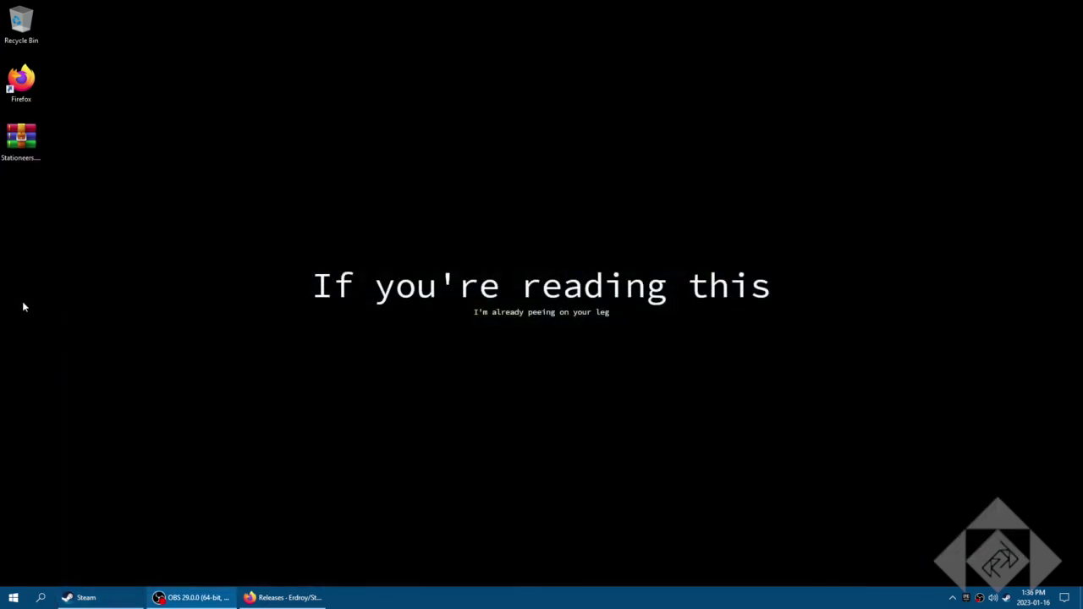
pyautogui.click(28, 161)
pyautogui.moveTo(26, 153); pyautogui.dragTo(28, 211)
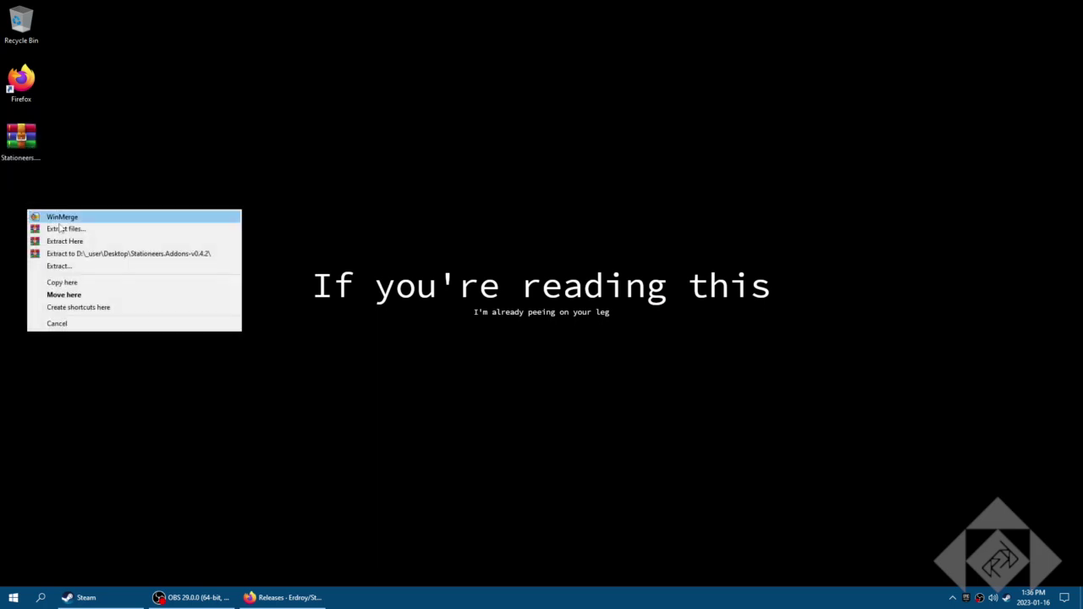
pyautogui.click(174, 254)
pyautogui.click(27, 208)
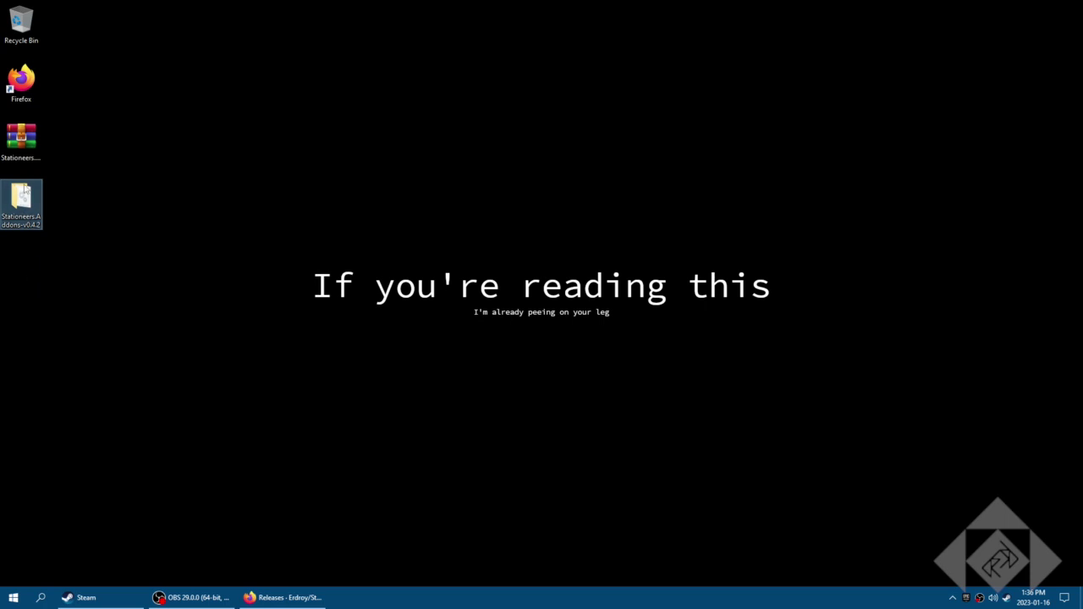
# Open the extracted Stationeers.Addons-v0.4.2 folder, check inside AddonManager and return to the parent folder
pyautogui.click(26, 153)
pyautogui.doubleClick(21, 198)
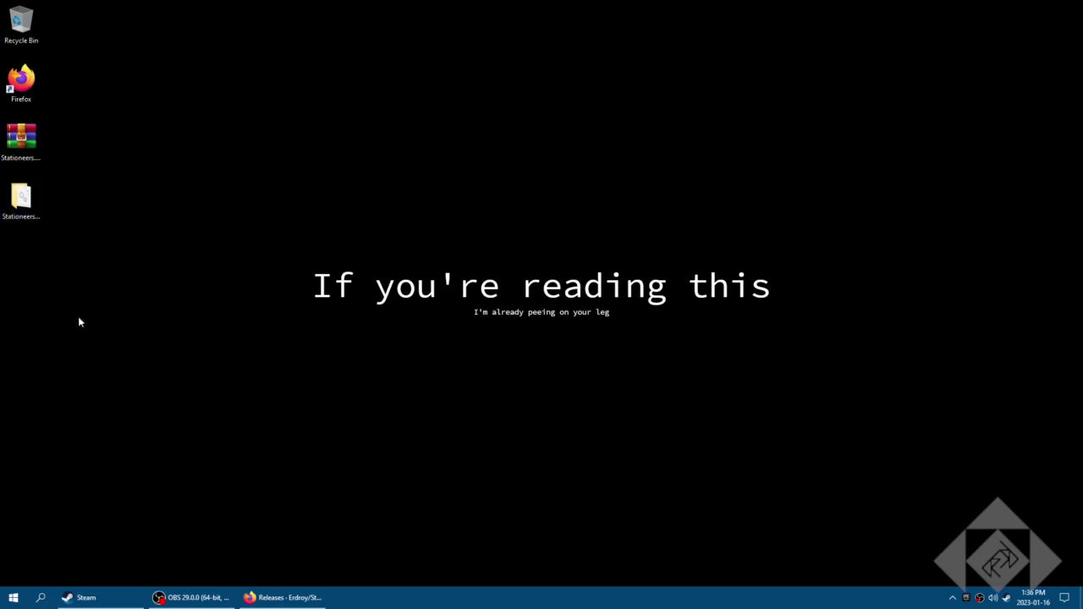
pyautogui.doubleClick(182, 260)
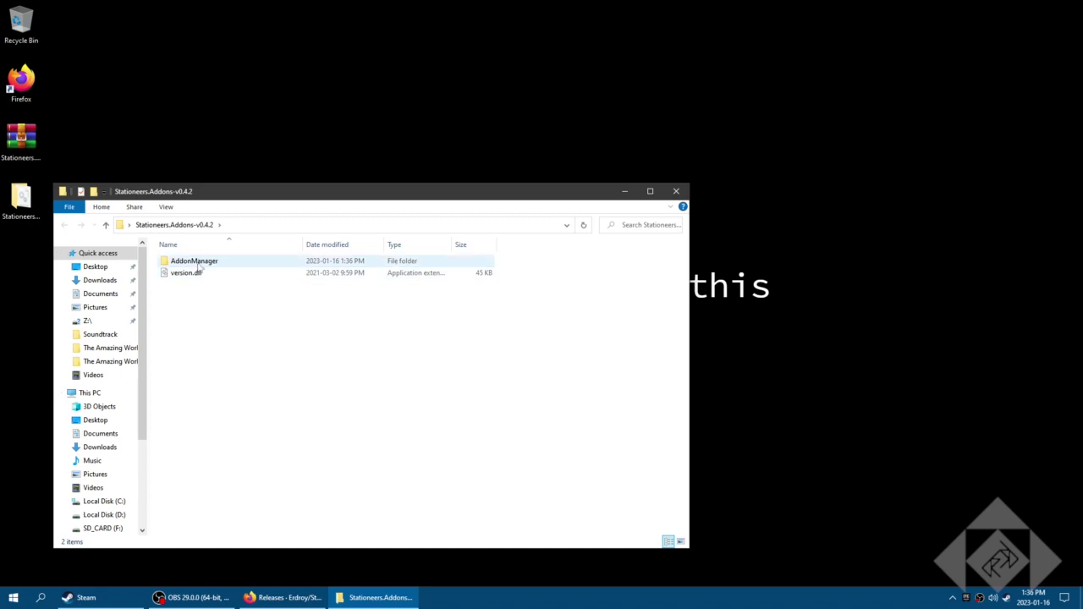
pyautogui.click(107, 224)
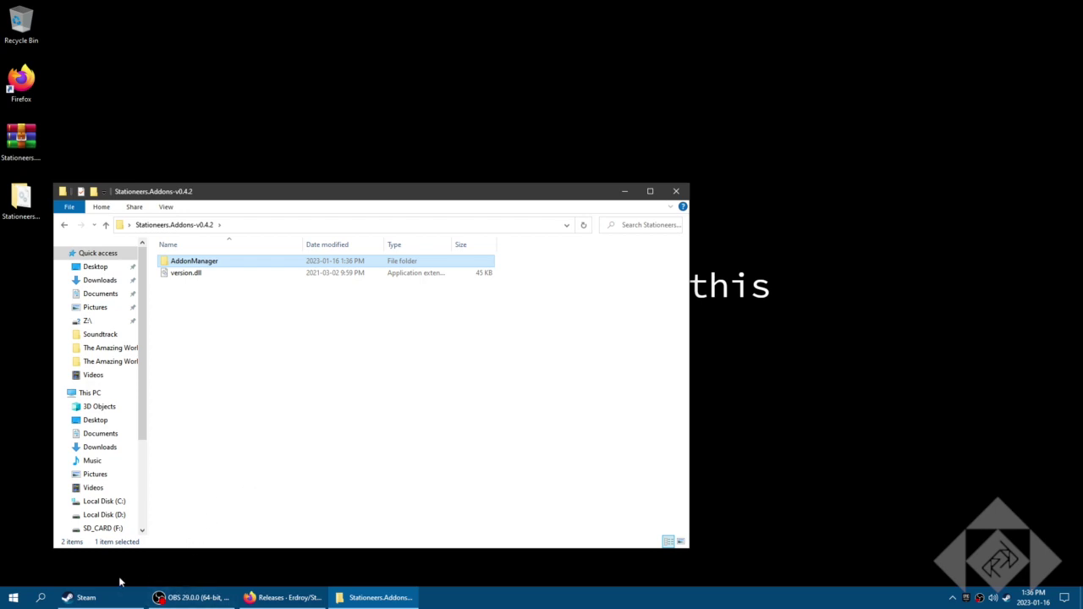
# Switch to Steam and open the local files folder of Stationeers from the library
pyautogui.click(101, 598)
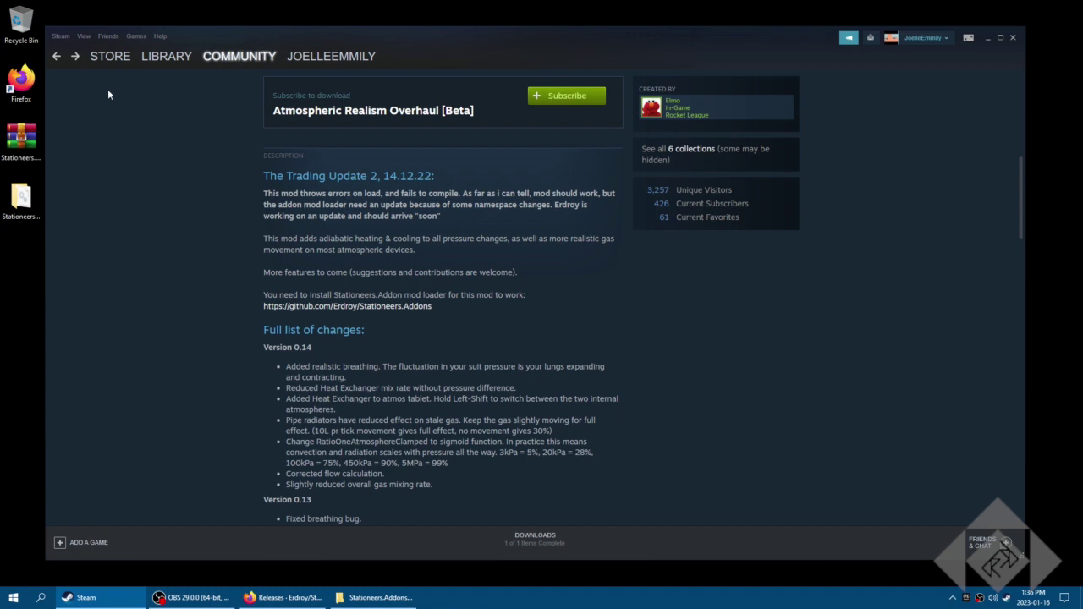
pyautogui.click(75, 57)
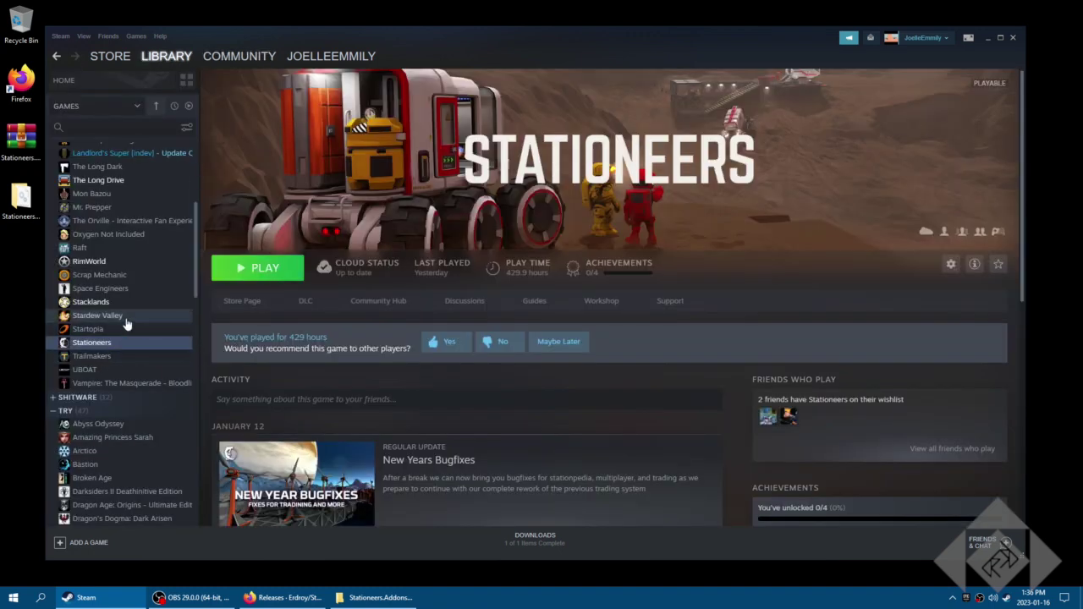
pyautogui.rightClick(126, 347)
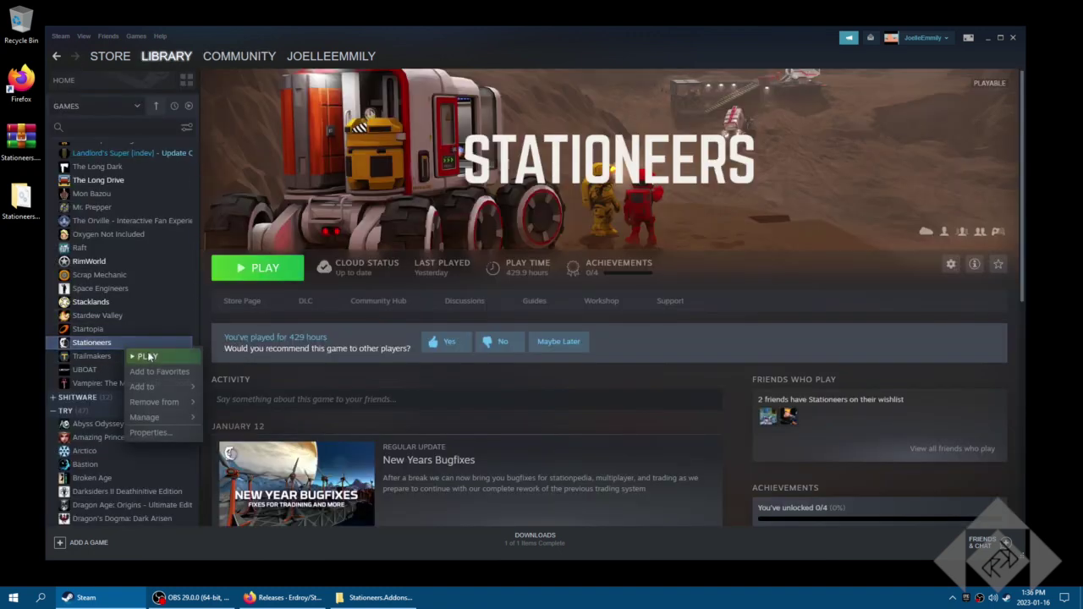
pyautogui.moveTo(142, 387)
pyautogui.click(84, 344)
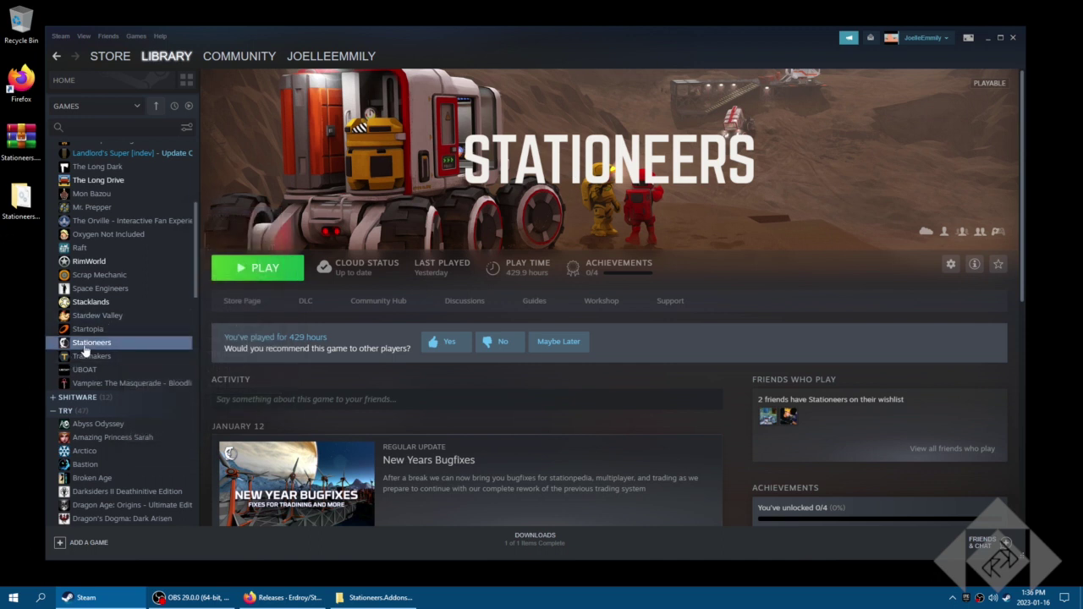
pyautogui.rightClick(87, 347)
pyautogui.moveTo(127, 416)
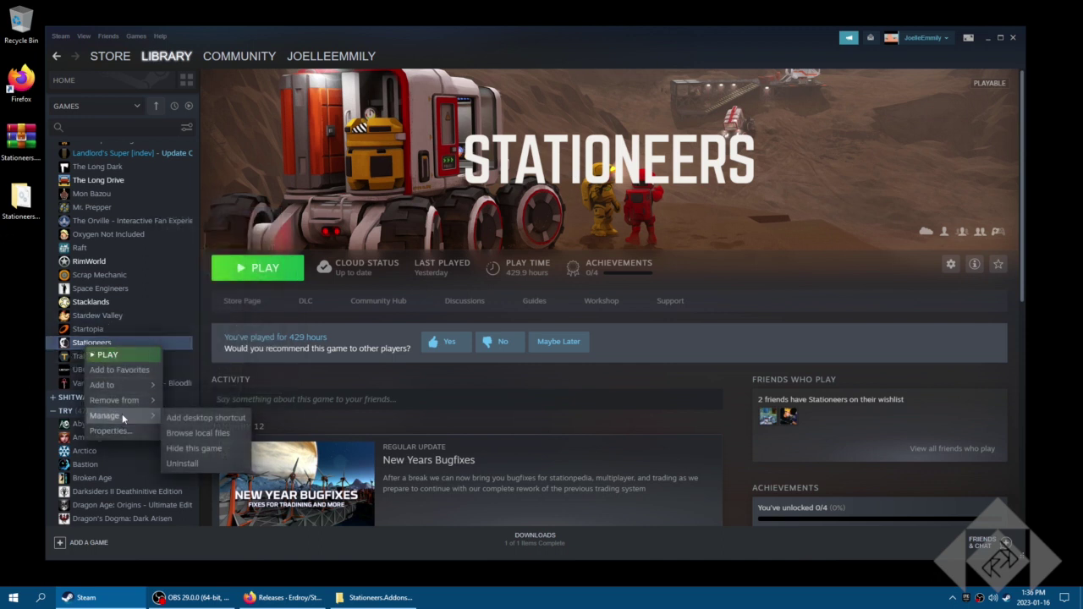
pyautogui.click(226, 434)
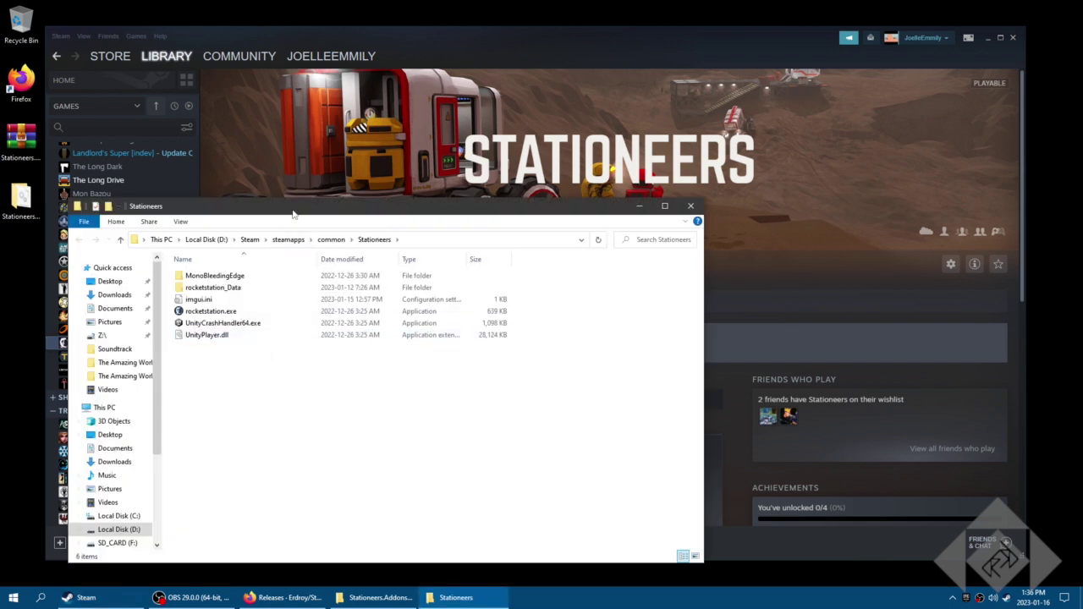
# Reread the Download & Installation notes in the Stationeers.Addons README on GitHub, leaving the game folder window in view
pyautogui.moveTo(295, 215); pyautogui.dragTo(337, 213)
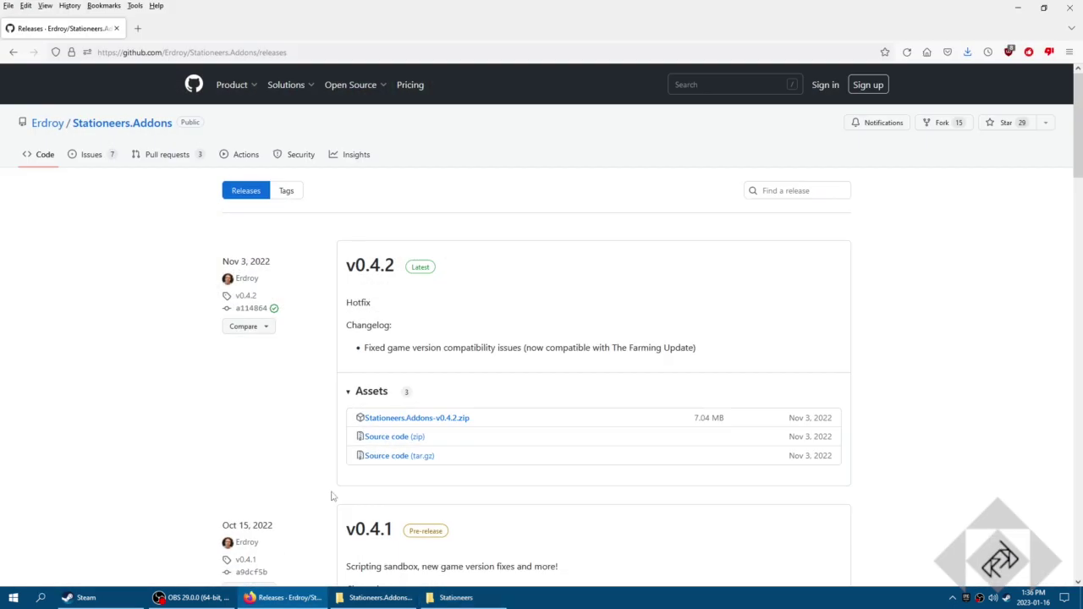
pyautogui.click(13, 51)
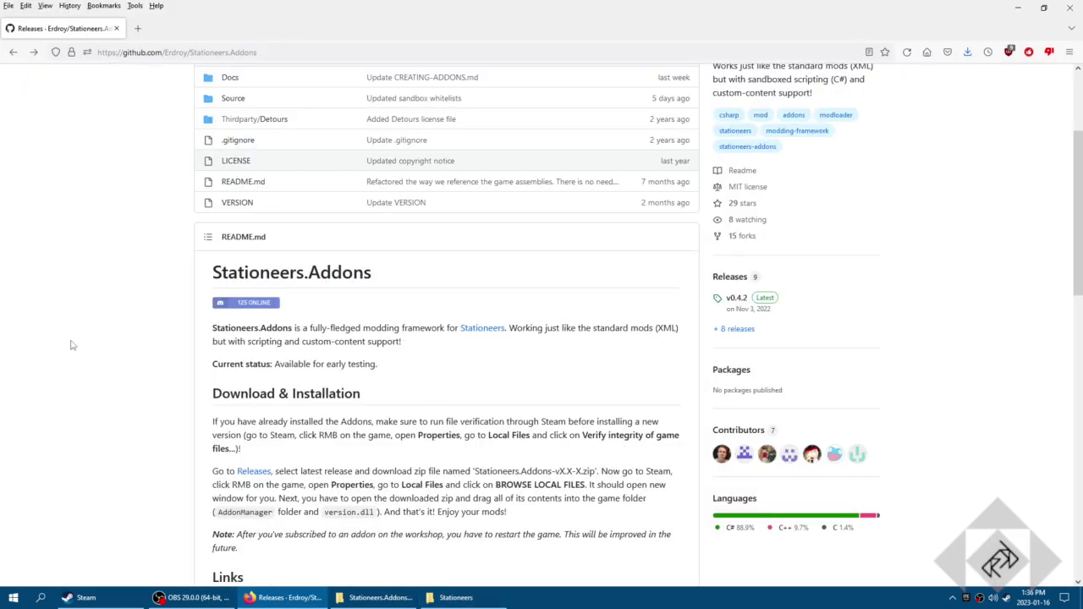
pyautogui.scroll(-3, 72, 345)
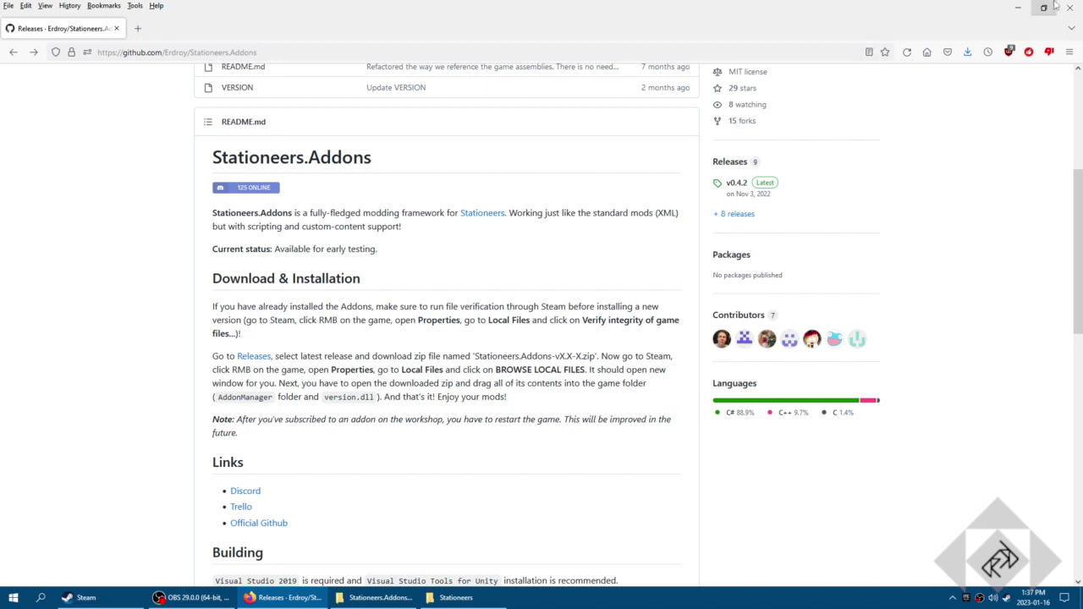
pyautogui.click(1020, 9)
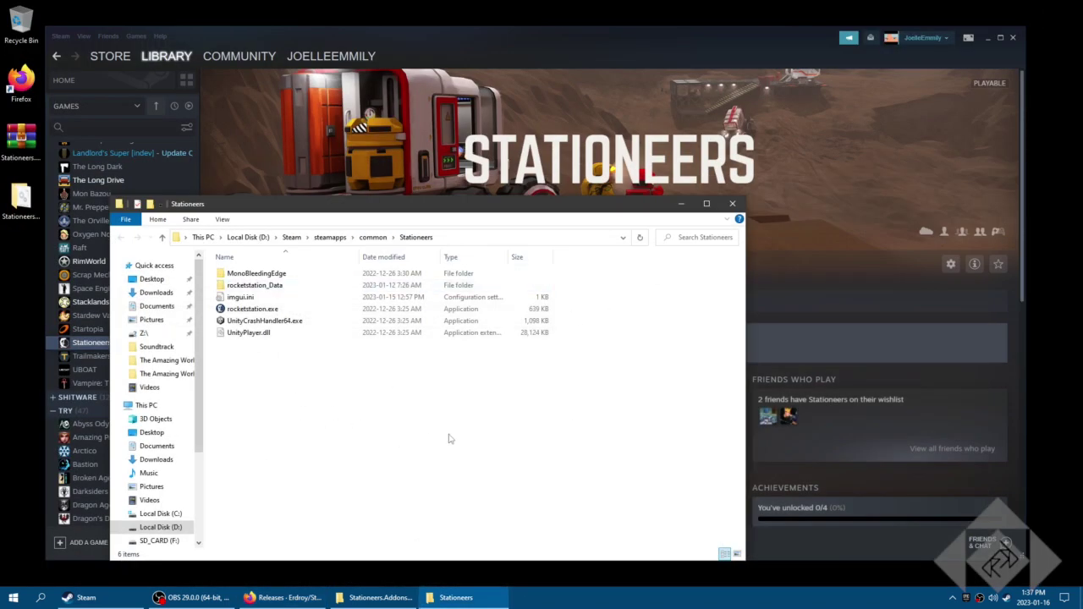
# Move the AddonManager folder and version.dll from the extracted Stationeers.Addons-v0.4.2 folder into the Stationeers game folder
pyautogui.click(30, 215)
pyautogui.doubleClick(29, 215)
pyautogui.moveTo(423, 152); pyautogui.dragTo(741, 116)
pyautogui.moveTo(563, 241); pyautogui.dragTo(298, 440)
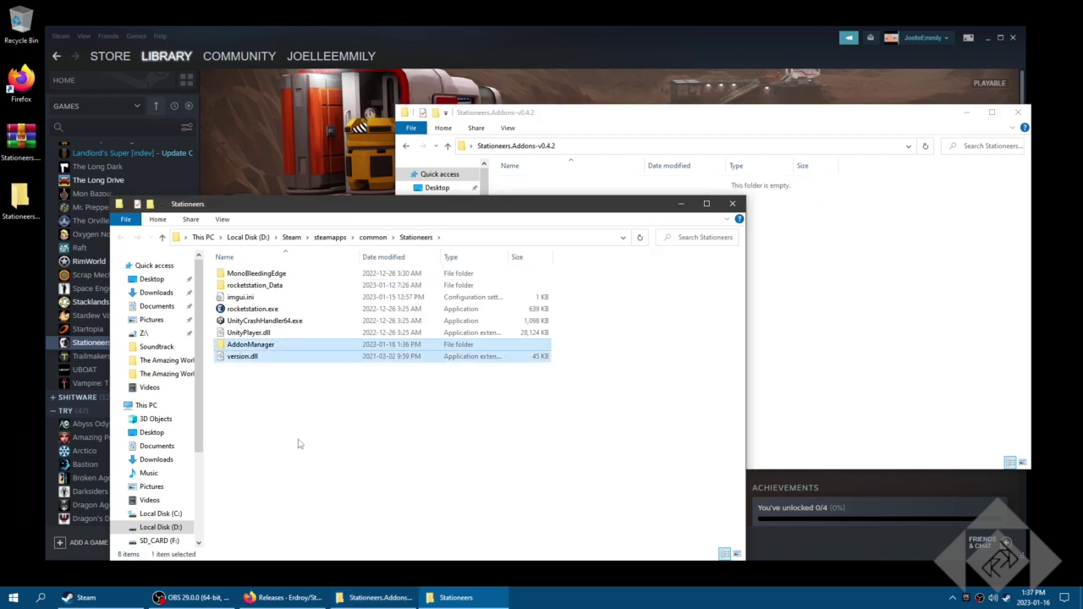
# Check version.dll and the contents of AddonManager, including 0Harmony.dll, in the Stationeers game folder
pyautogui.click(243, 360)
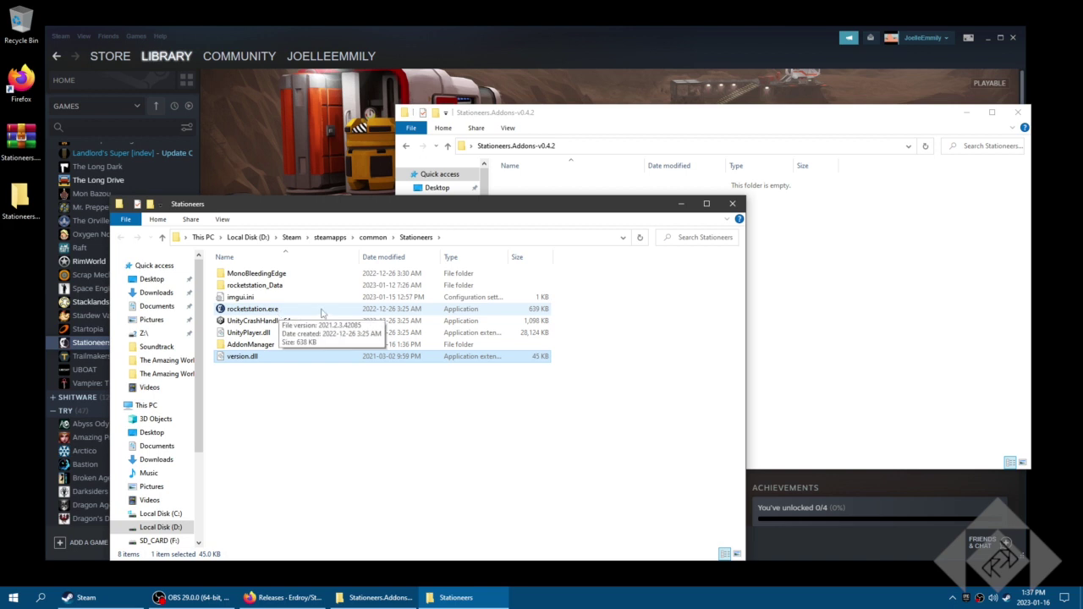
pyautogui.doubleClick(269, 345)
pyautogui.scroll(-9, 251, 326)
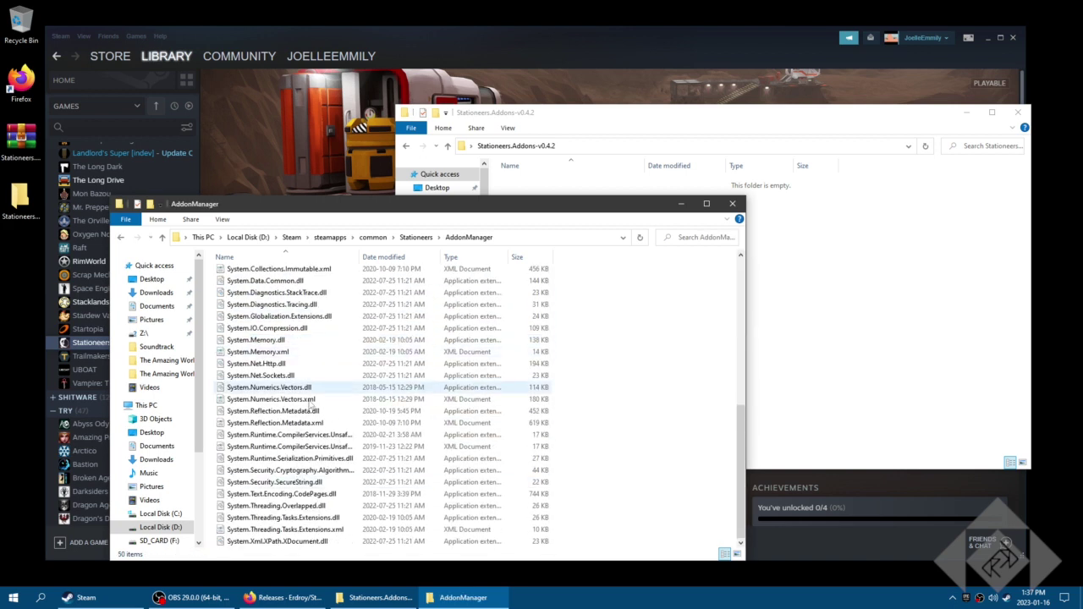
pyautogui.scroll(9, 311, 405)
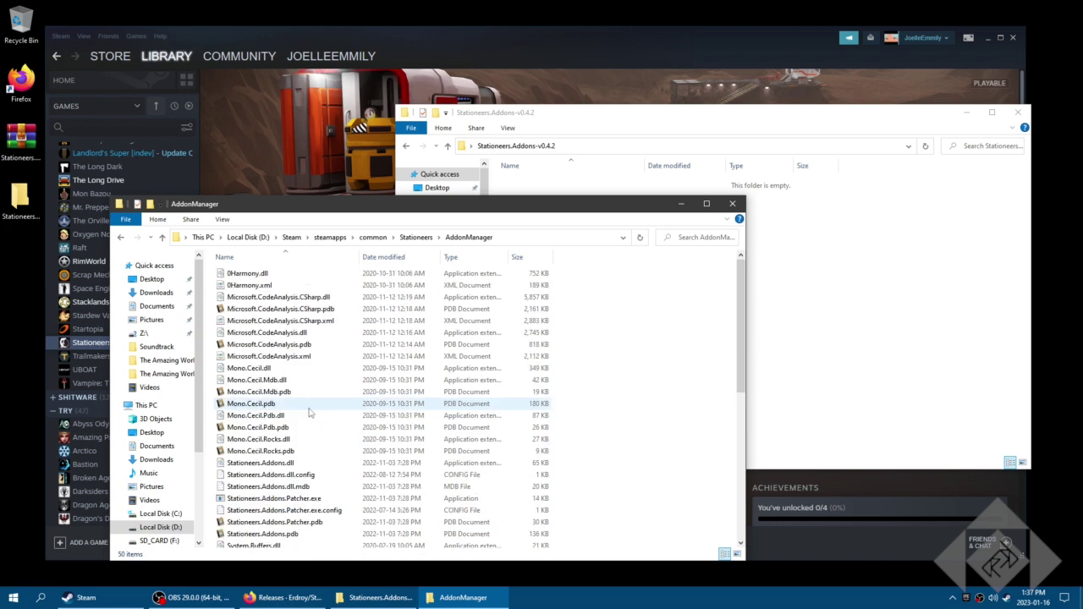
pyautogui.click(164, 240)
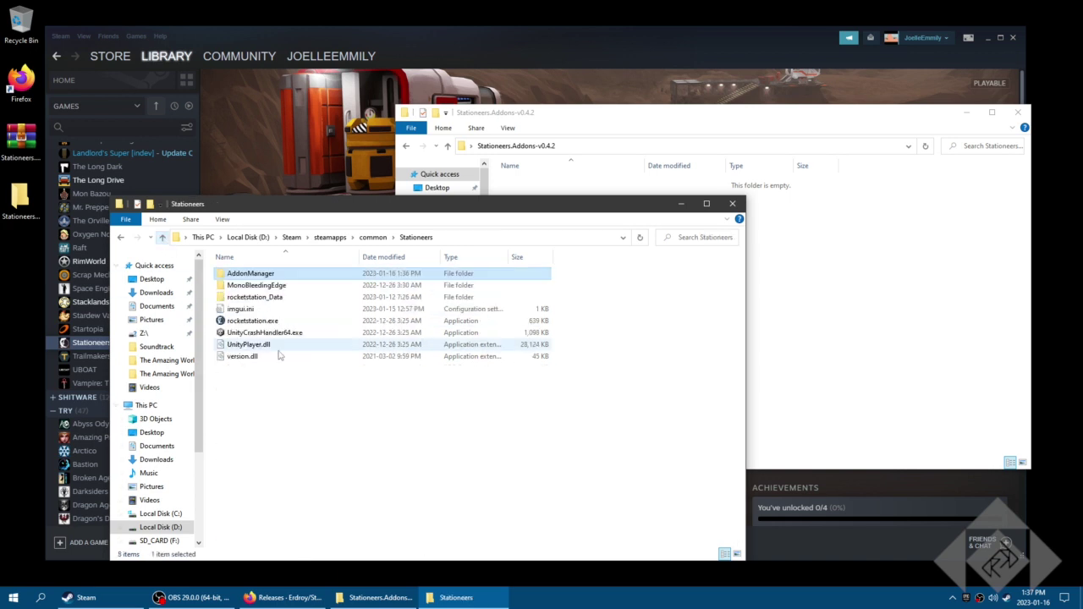
pyautogui.click(361, 492)
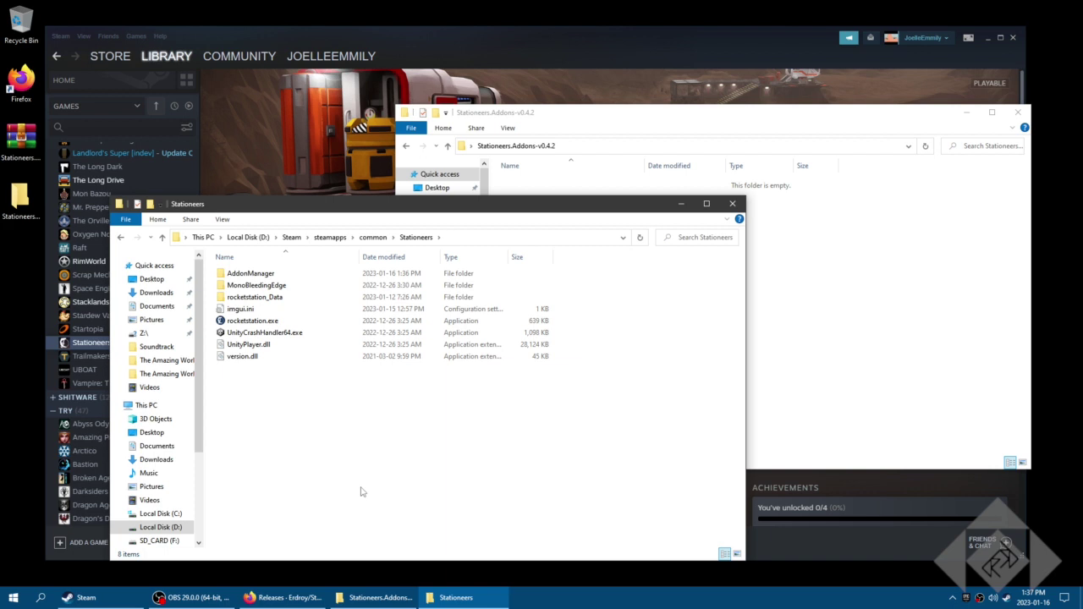
pyautogui.doubleClick(254, 275)
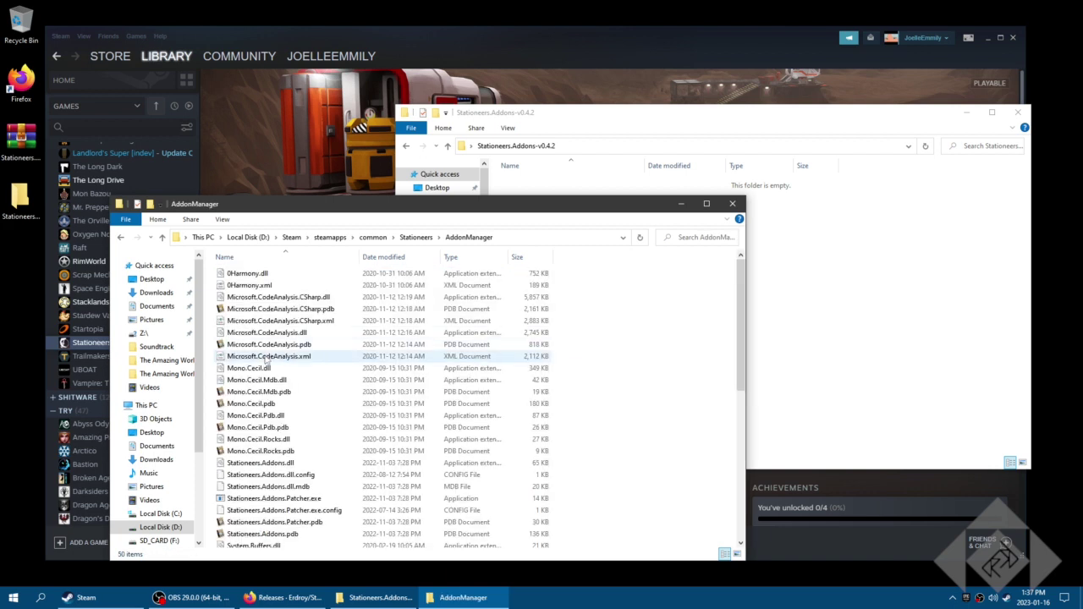
pyautogui.click(286, 275)
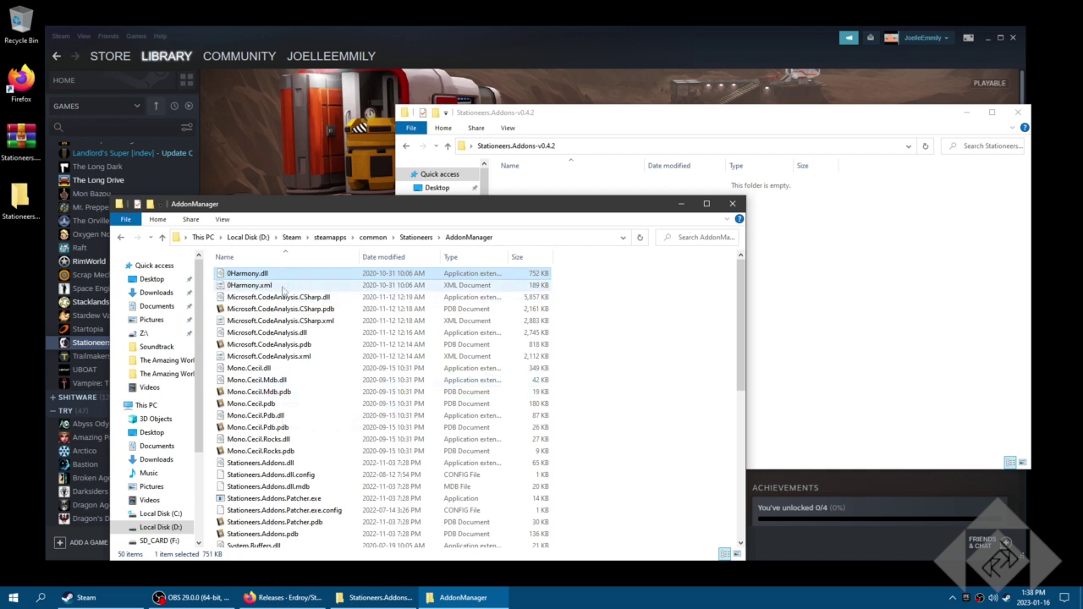
pyautogui.scroll(-7, 301, 378)
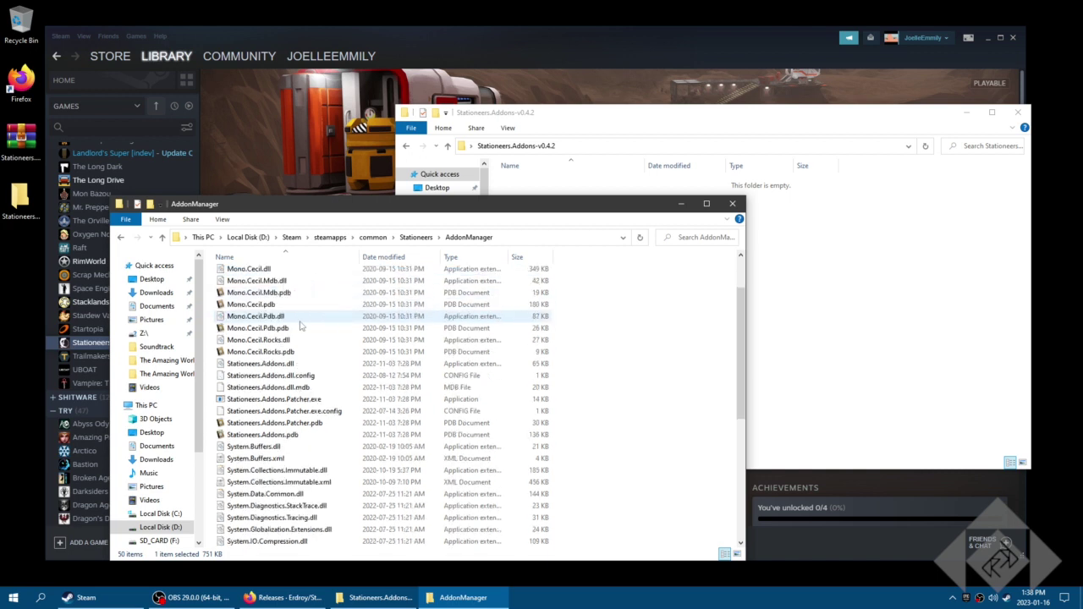
pyautogui.scroll(8, 303, 407)
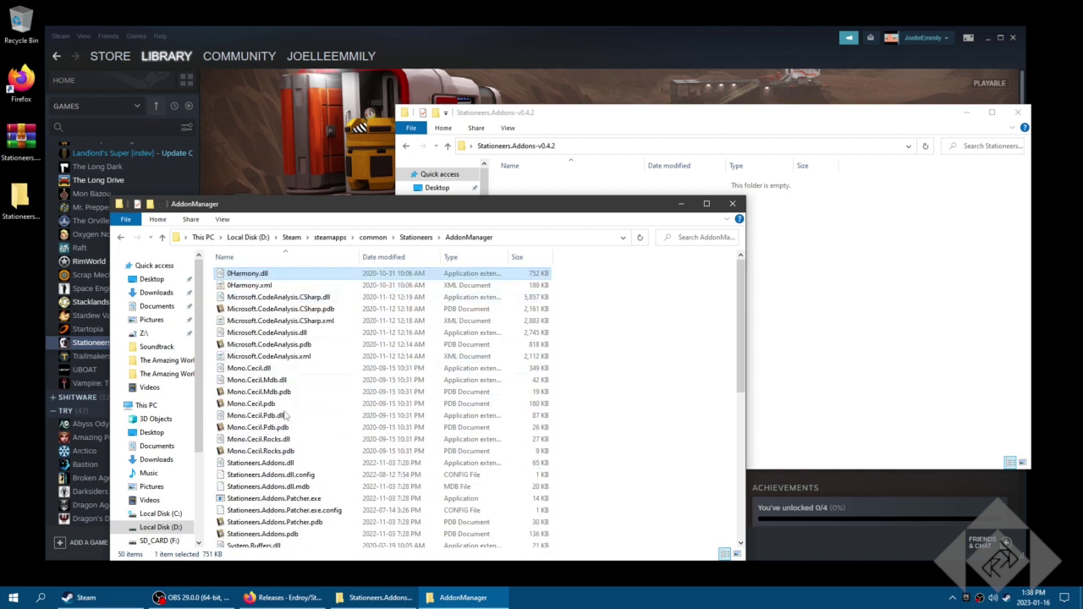
pyautogui.click(162, 237)
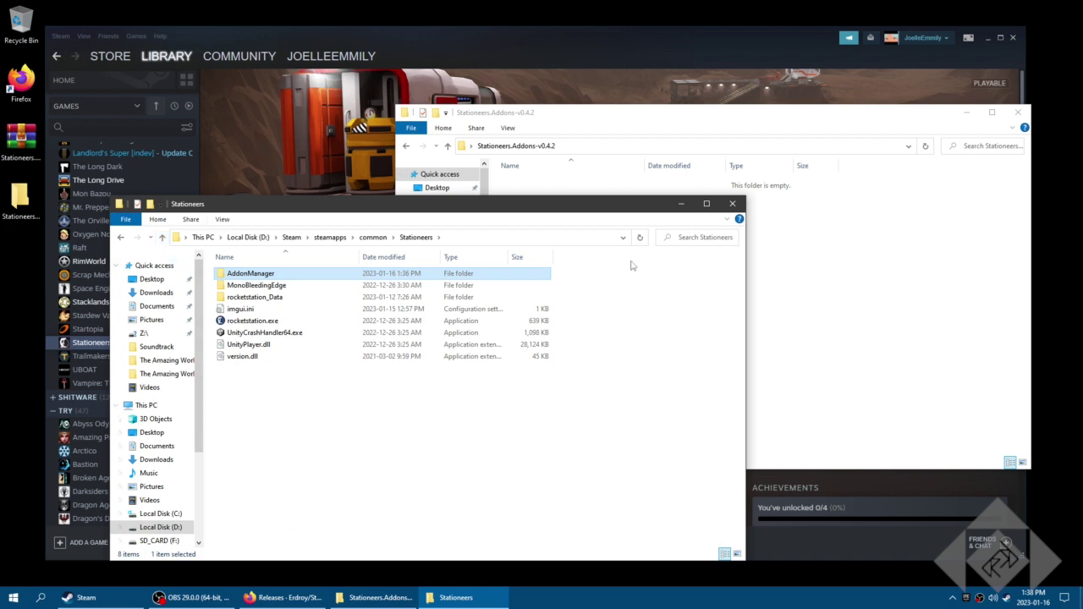
pyautogui.click(254, 361)
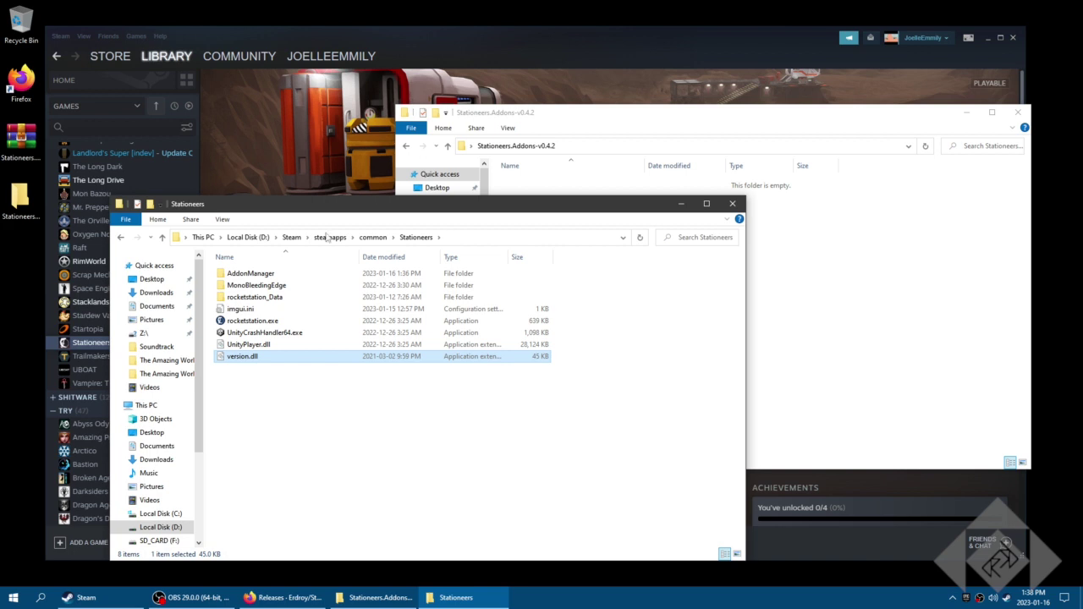
# Return to the Atmospheric Realism Overhaul [Beta] workshop page in Steam and subscribe to the mod
pyautogui.click(279, 161)
pyautogui.click(56, 57)
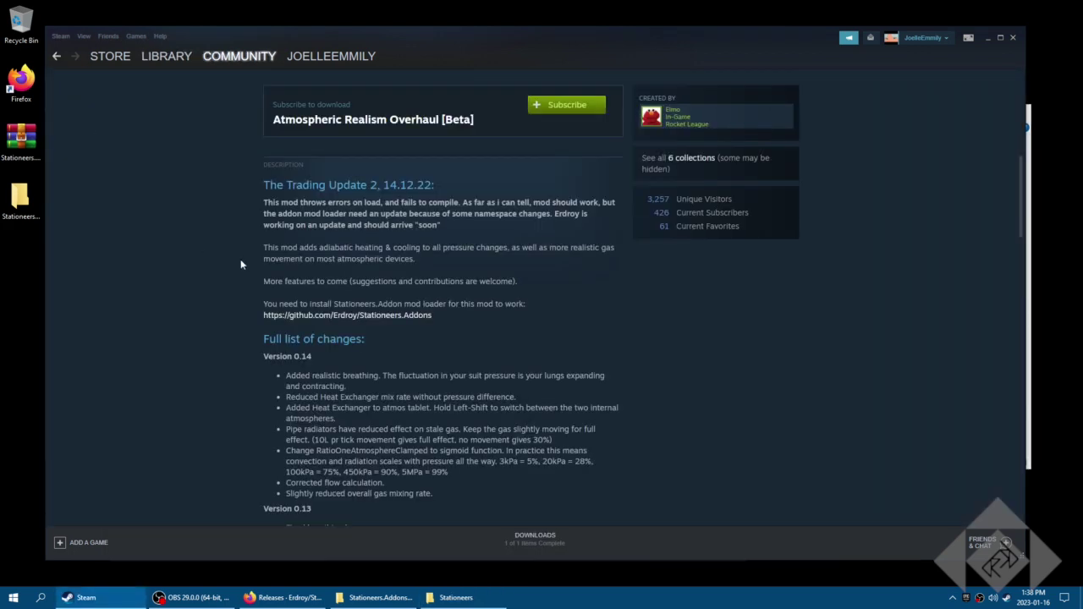
pyautogui.scroll(3, 520, 291)
pyautogui.scroll(2, 516, 299)
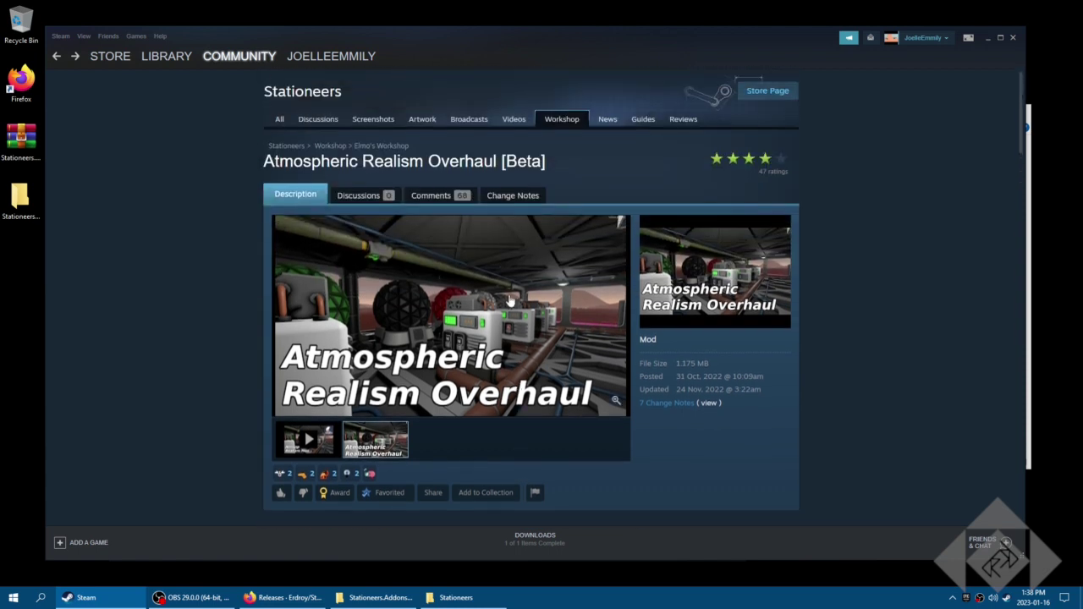
pyautogui.scroll(-2, 446, 292)
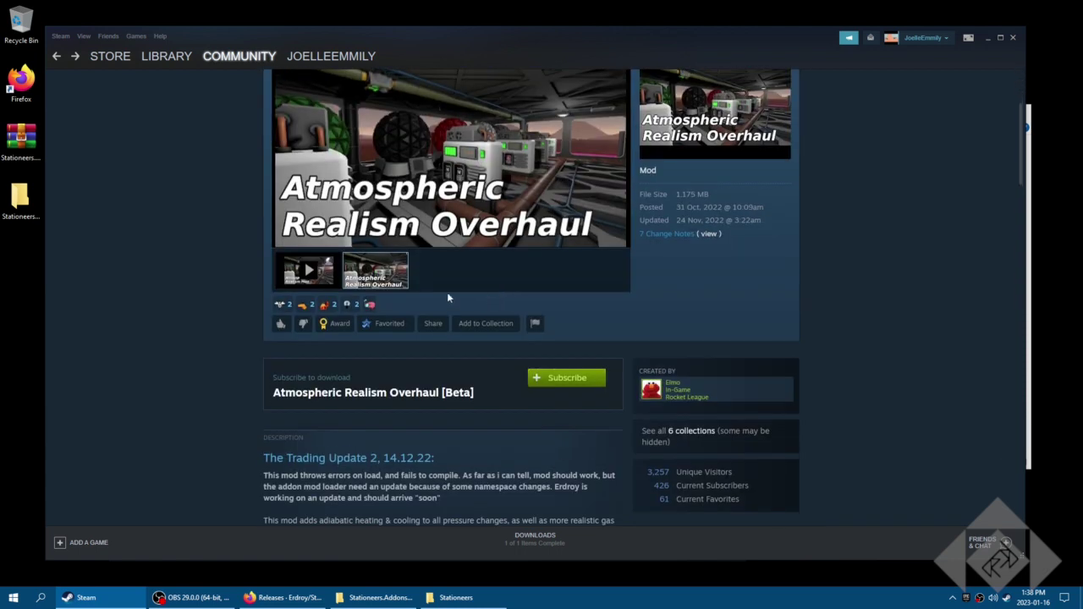
pyautogui.click(566, 381)
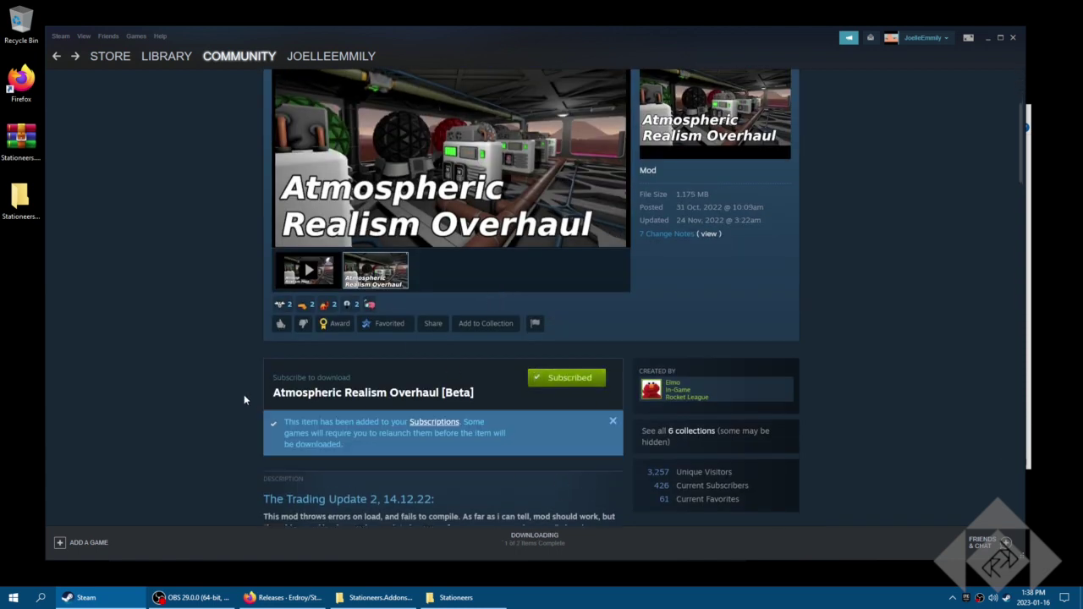
pyautogui.scroll(3, 203, 359)
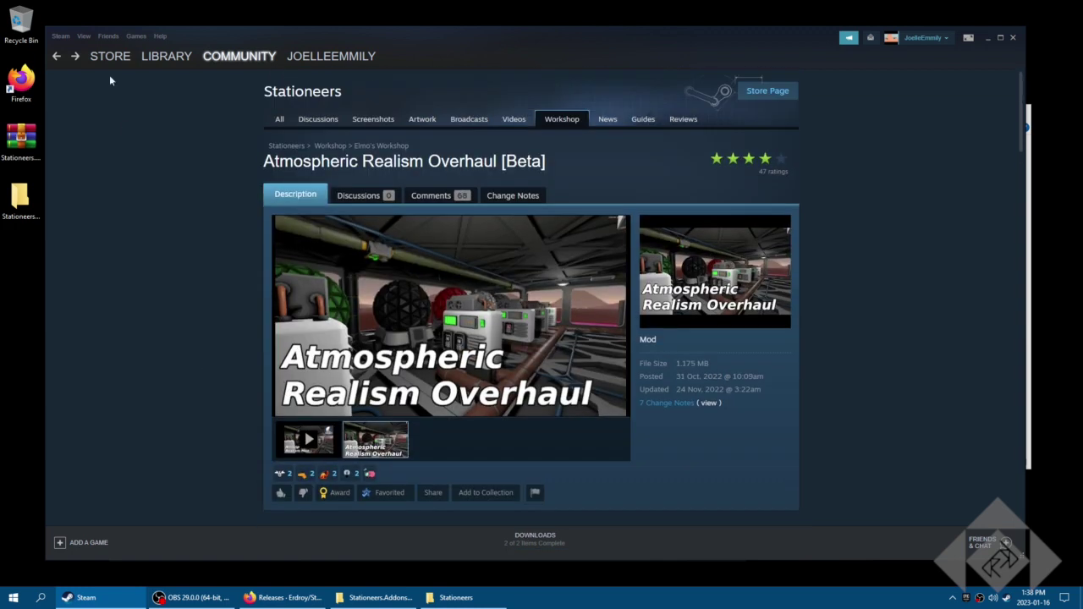
# Launch Stationeers from the Steam library, check its Workshop Mods list for the subscribed mod and return to the main menu
pyautogui.click(56, 56)
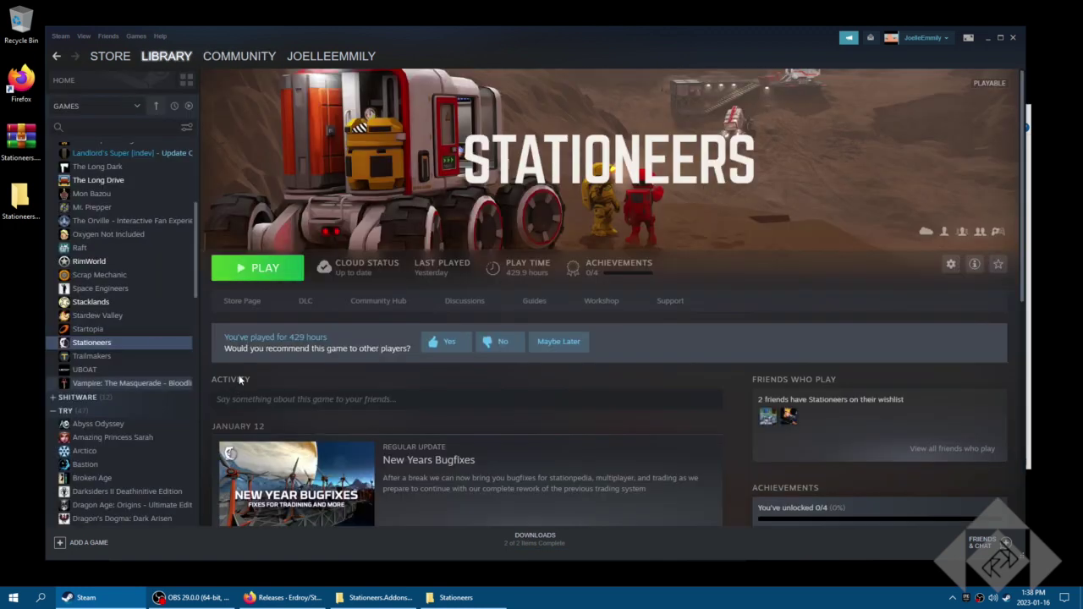
pyautogui.click(259, 270)
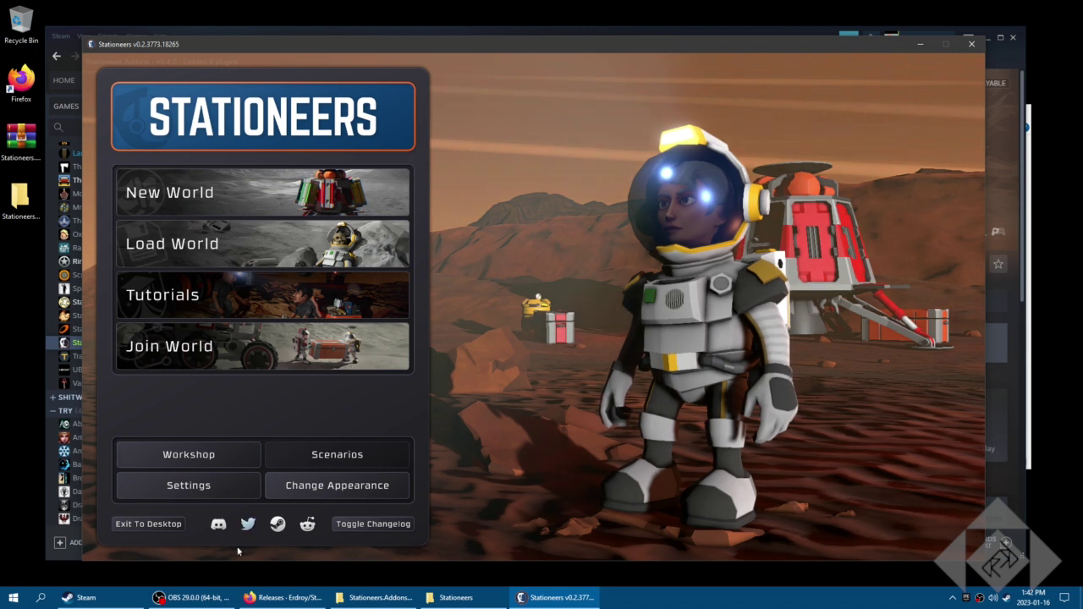
pyautogui.click(198, 451)
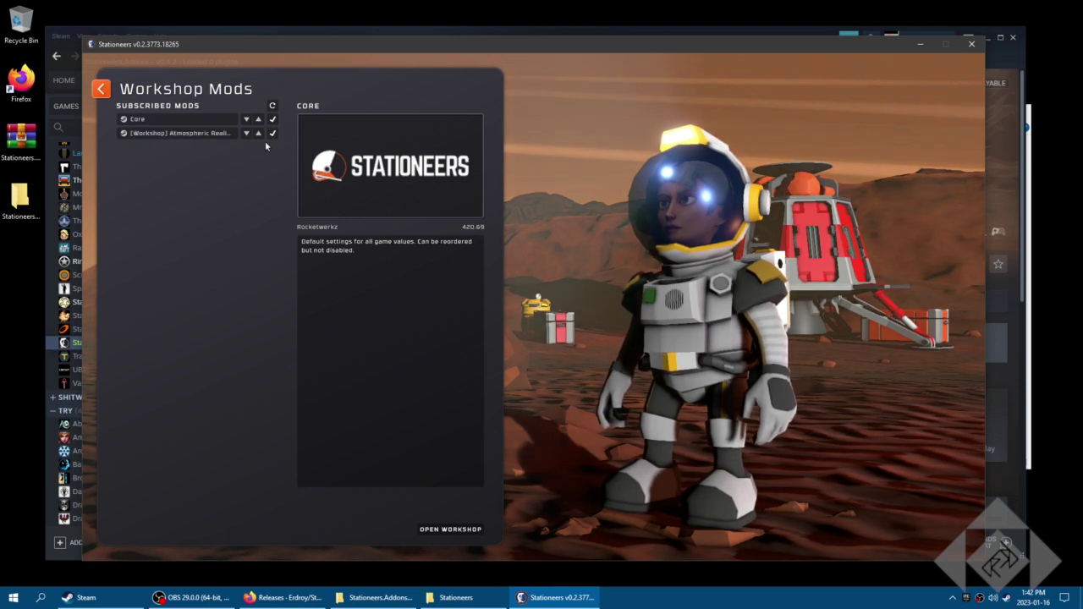
pyautogui.click(102, 91)
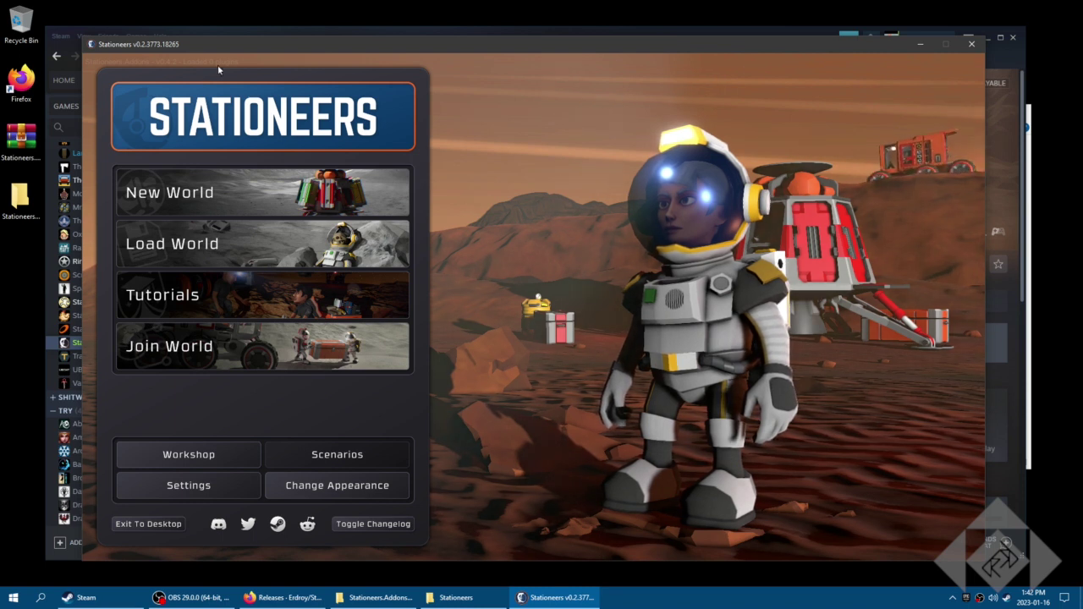
# Open the in-game console to inspect the Stationeers.Addons loading log, and close it again
pyautogui.press('`')
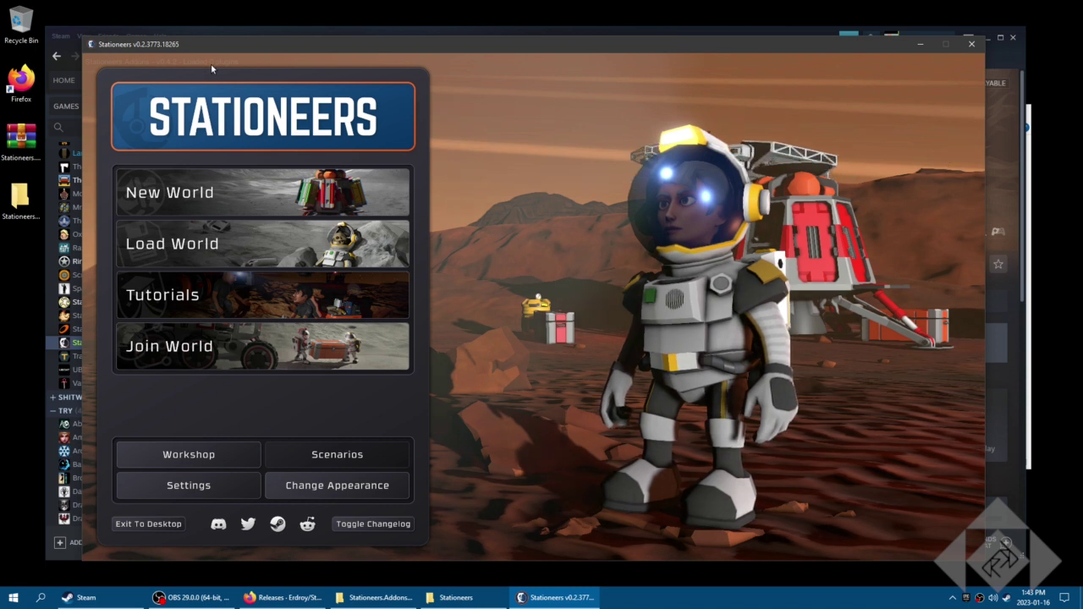
pyautogui.press('F3')
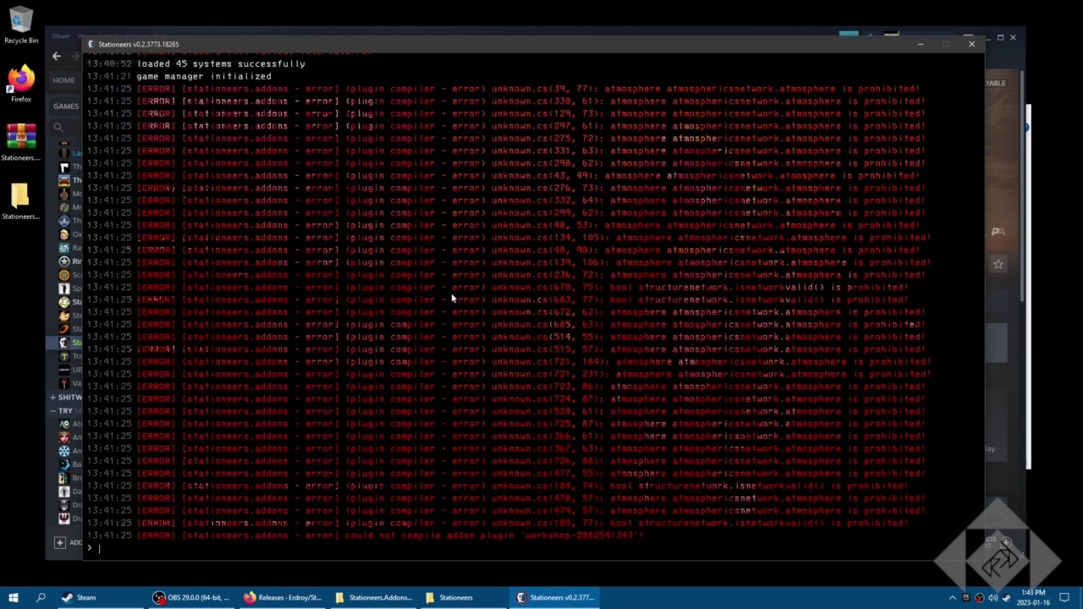
pyautogui.press('F3')
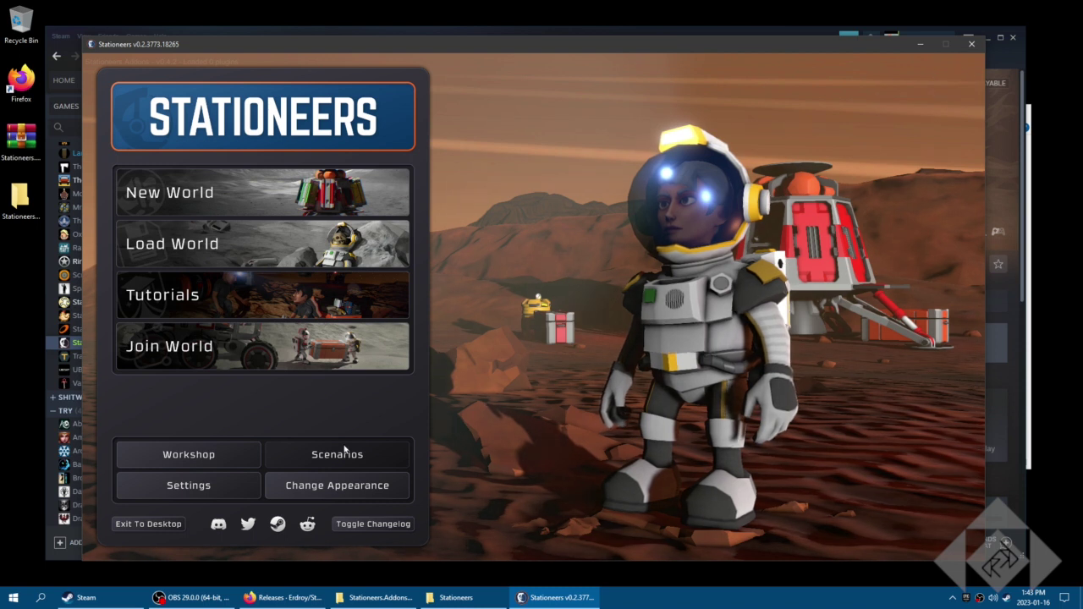
# Exit and relaunch Stationeers, and reopen the in-game console to check the plugin compiler log
pyautogui.click(165, 525)
pyautogui.click(245, 271)
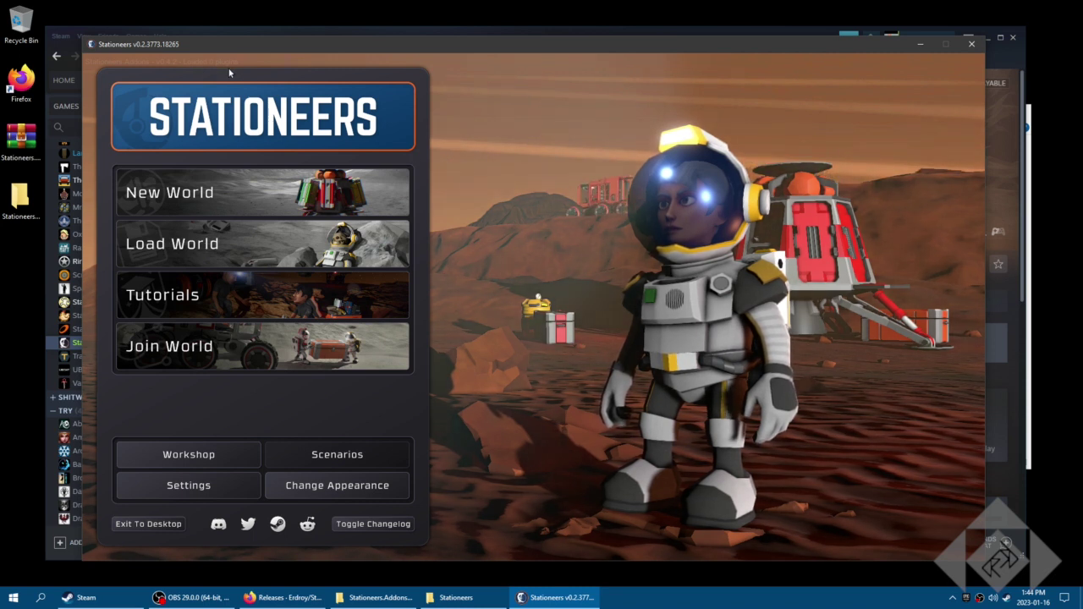
pyautogui.press('`')
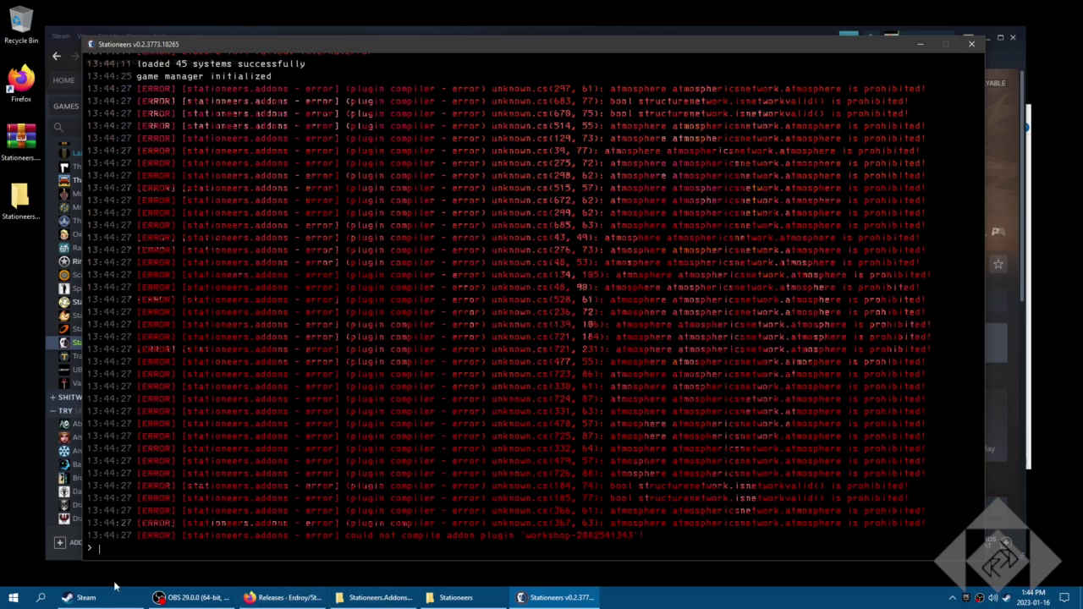
# Switch to Steam and examine the Atmospheric Realism Overhaul page's description, change list and comments for compatibility and downgrade notes
pyautogui.click(89, 597)
pyautogui.click(57, 56)
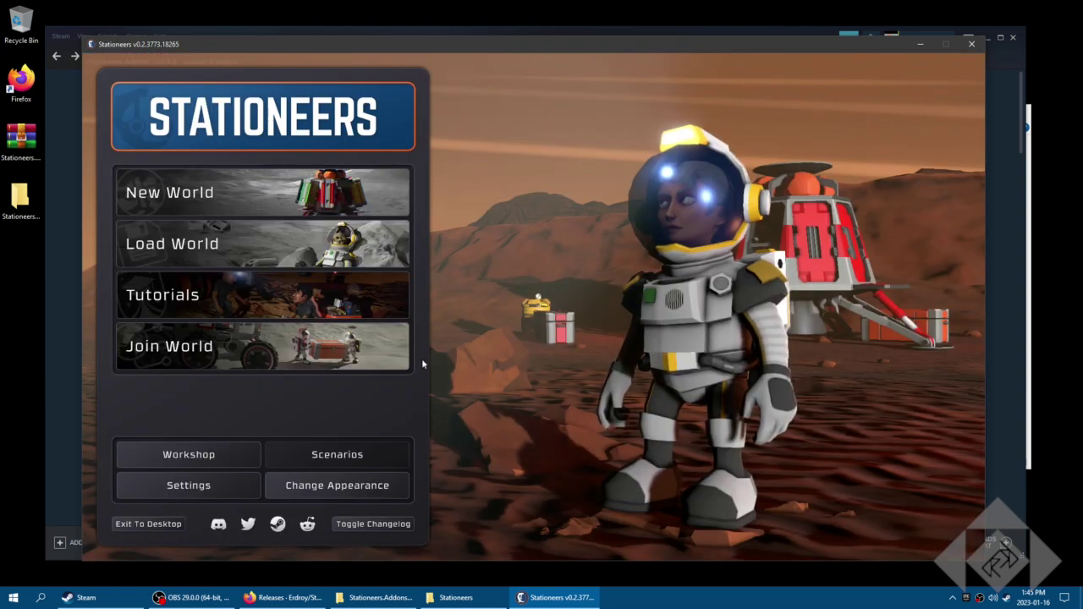
pyautogui.click(74, 382)
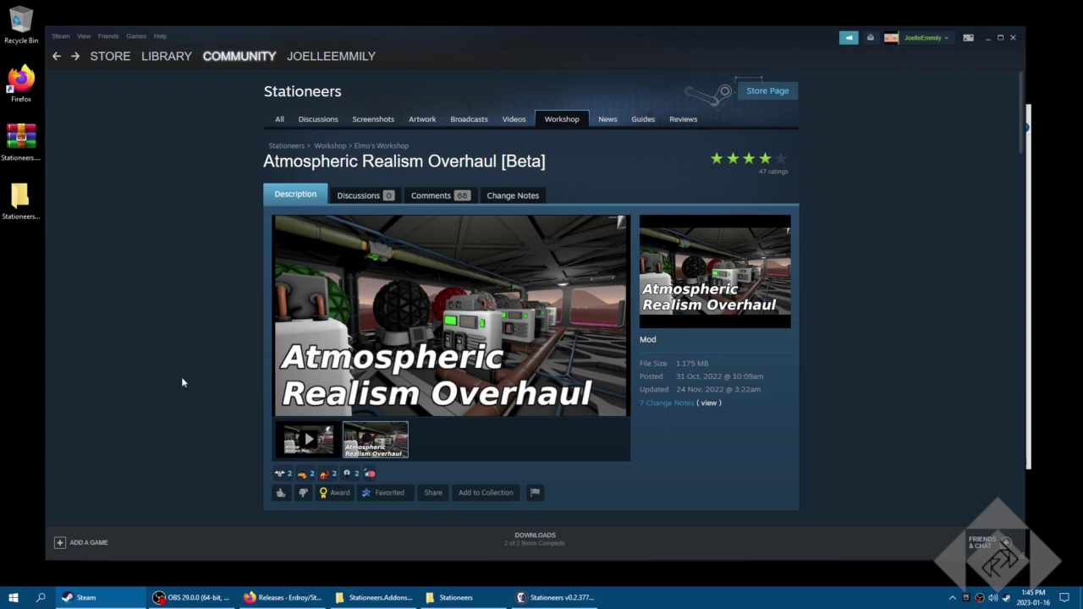
pyautogui.scroll(-15, 181, 377)
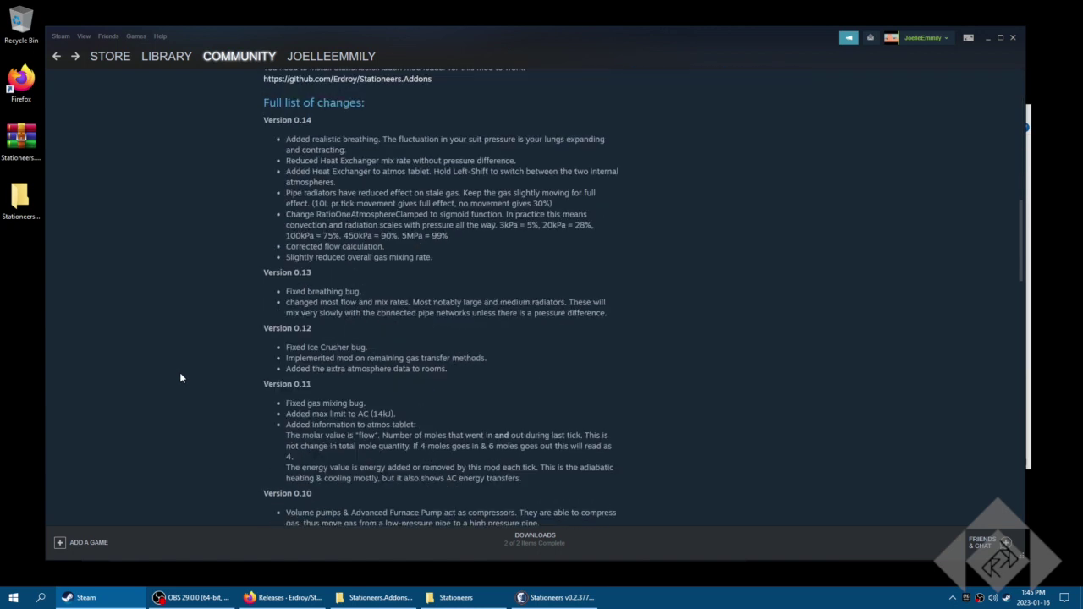
pyautogui.scroll(-5, 180, 377)
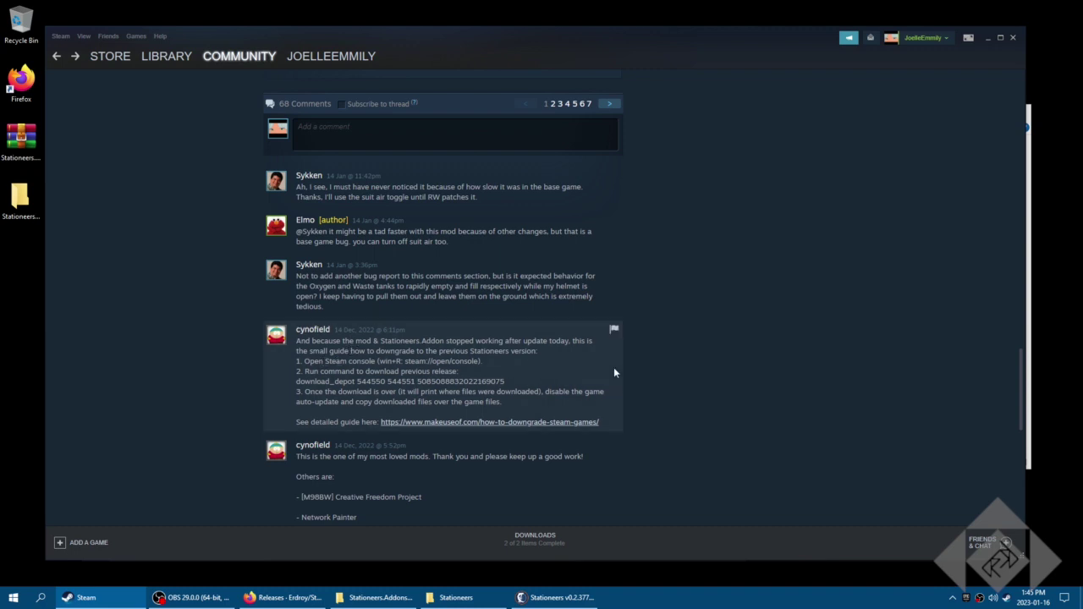
pyautogui.scroll(10, 618, 369)
pyautogui.scroll(4, 653, 371)
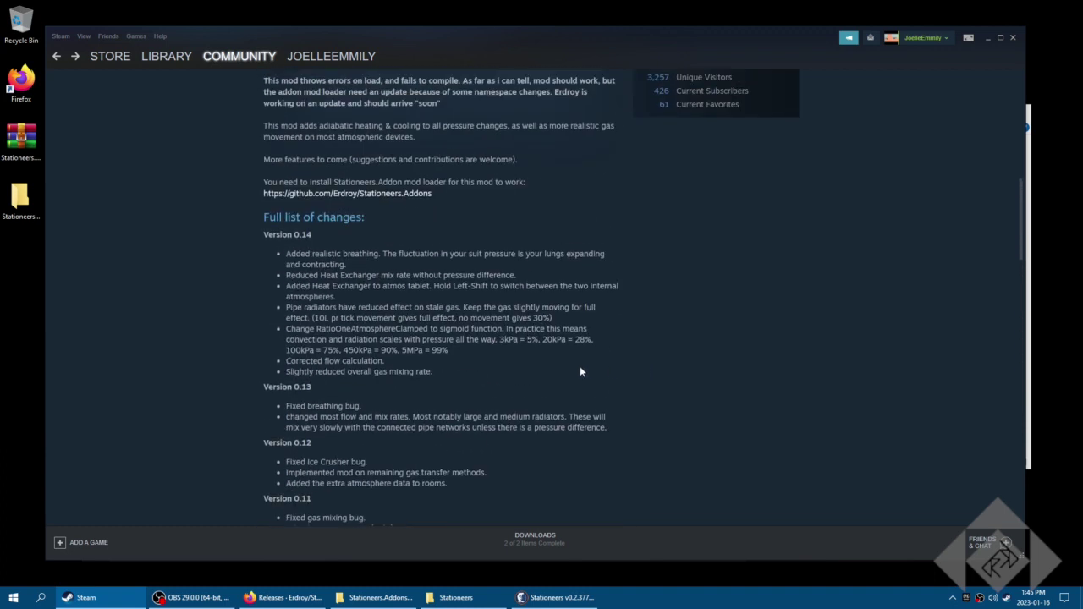
# Open the mod author's Stationeers workshop items from the mod page and subscribe to the Network Painter mod
pyautogui.scroll(-3, 580, 371)
pyautogui.scroll(9, 579, 371)
pyautogui.scroll(3, 580, 370)
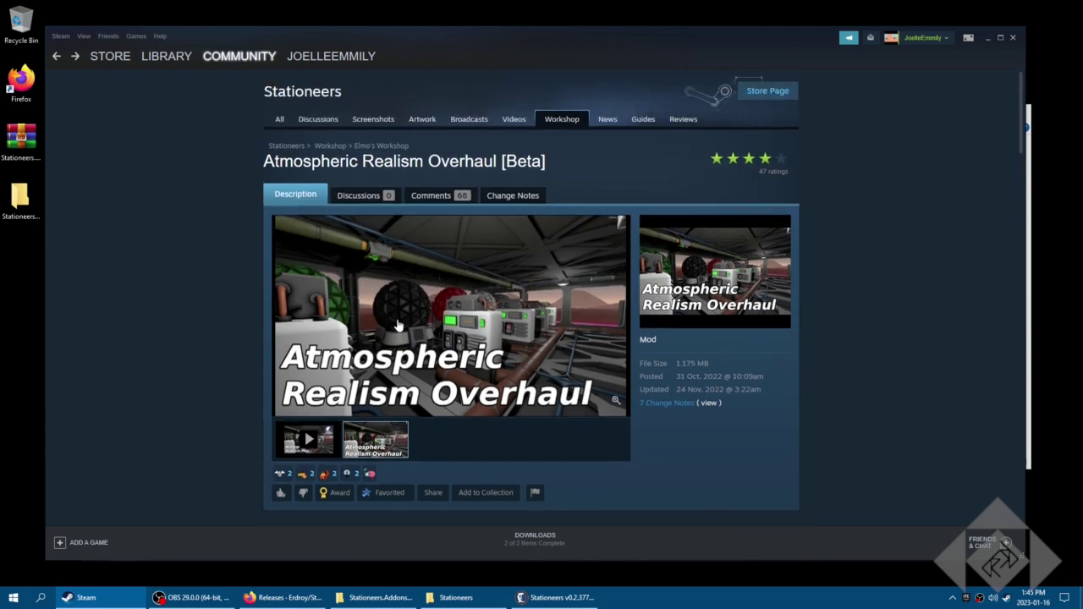
pyautogui.click(368, 150)
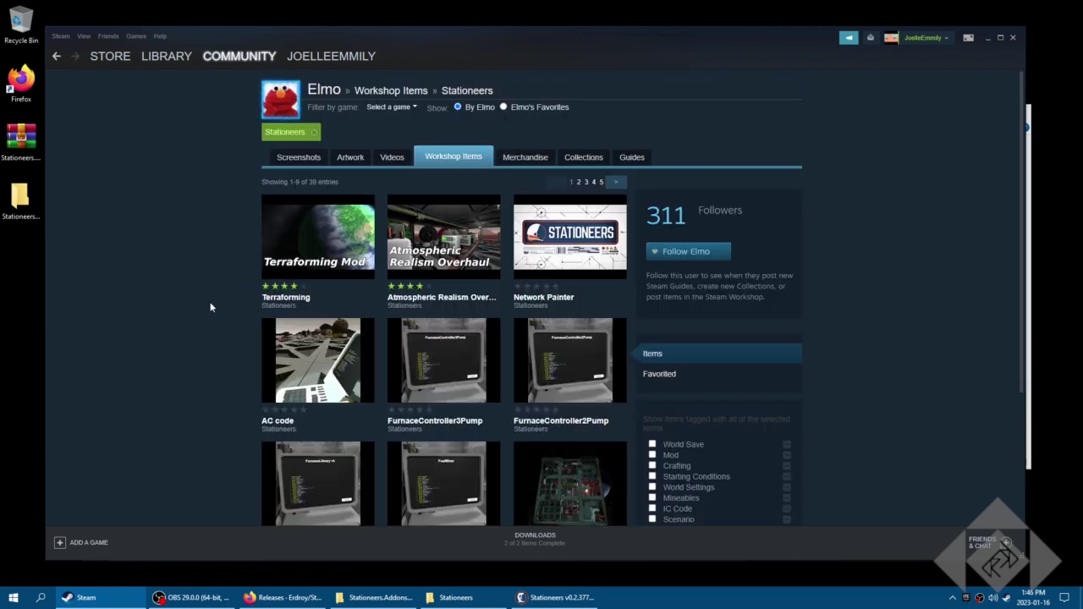
pyautogui.click(566, 239)
pyautogui.scroll(-2, 225, 327)
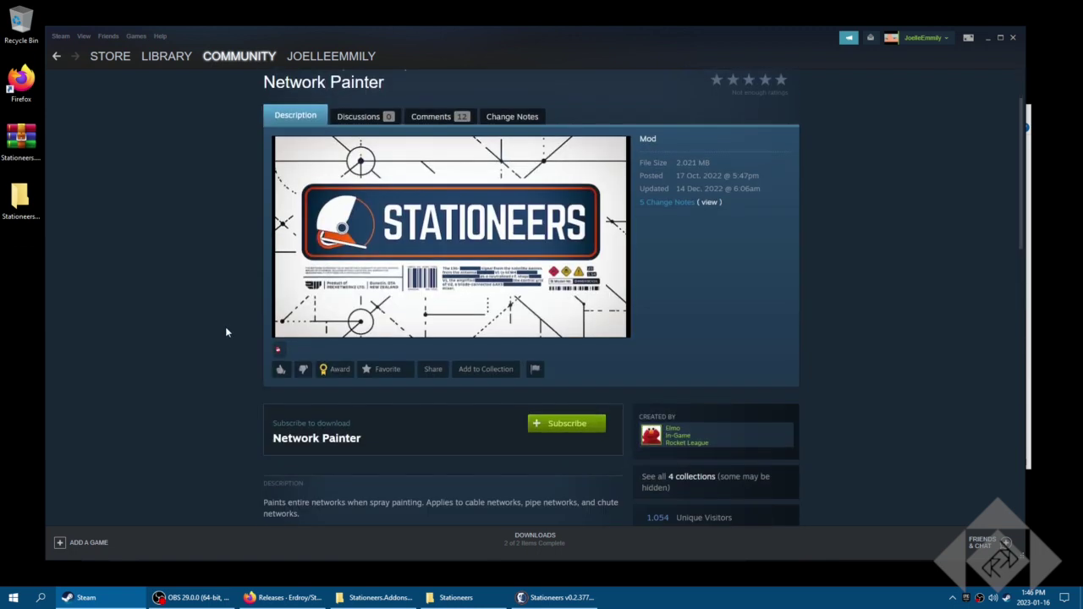
pyautogui.click(567, 335)
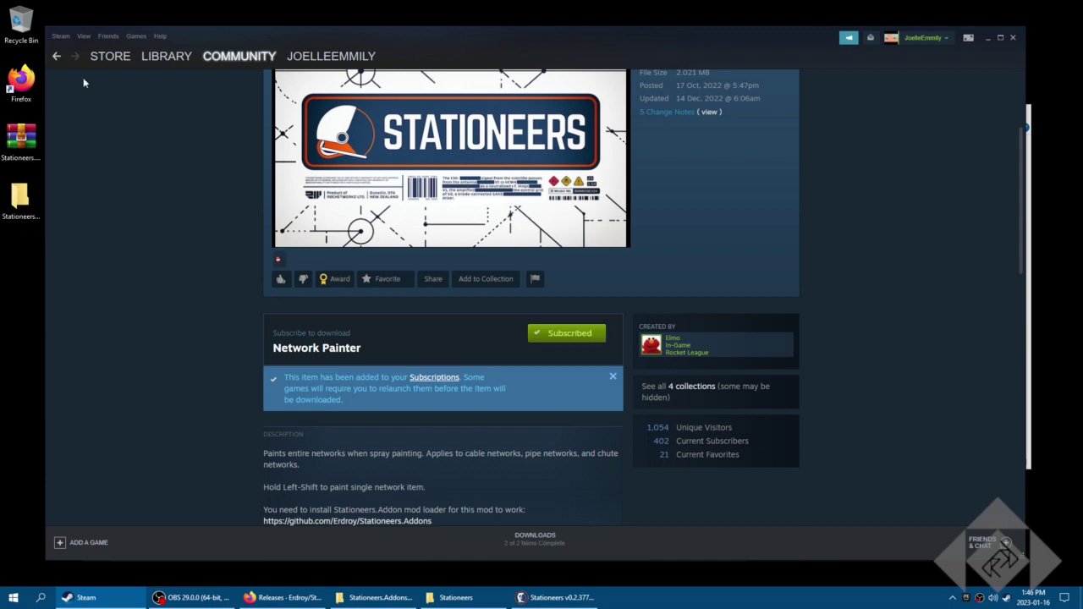
# Unsubscribe from Atmospheric Realism Overhaul [Beta] on its workshop page and return to the author's workshop items
pyautogui.click(57, 57)
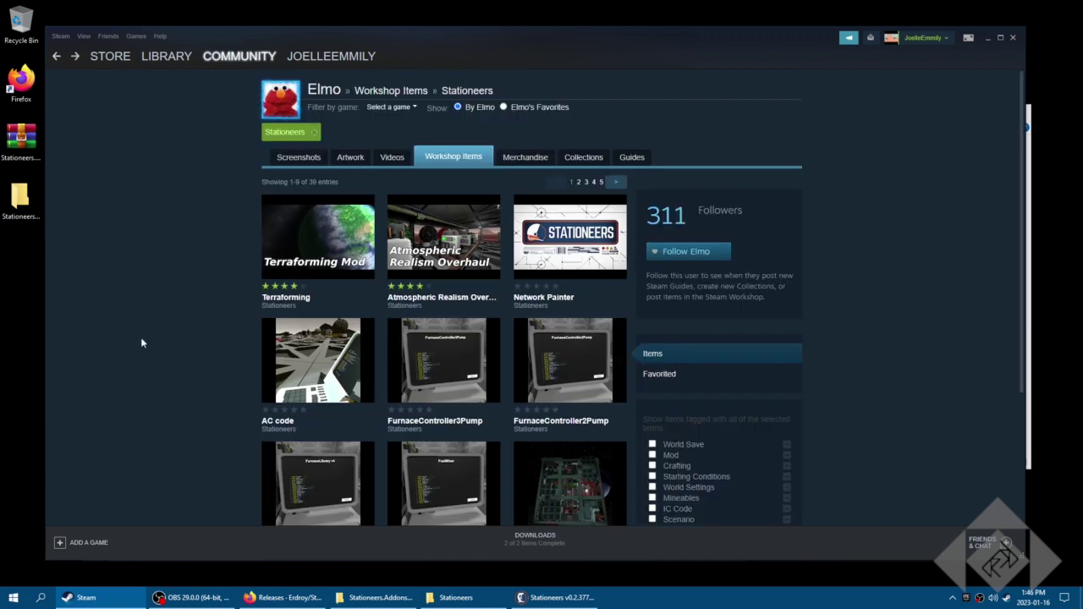
pyautogui.click(440, 248)
pyautogui.scroll(-3, 439, 246)
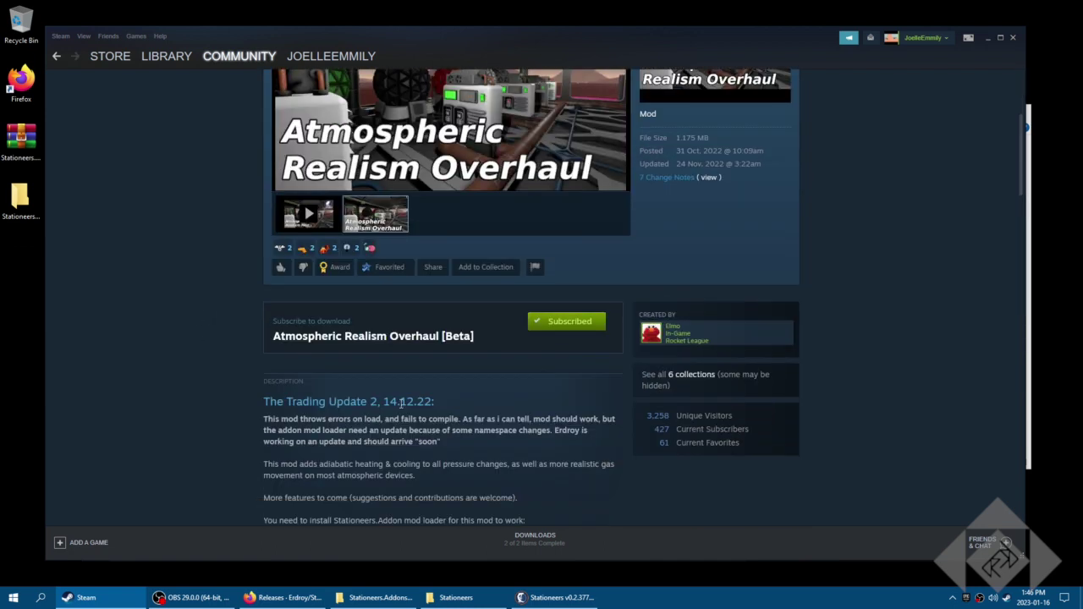
pyautogui.click(566, 326)
pyautogui.scroll(3, 378, 365)
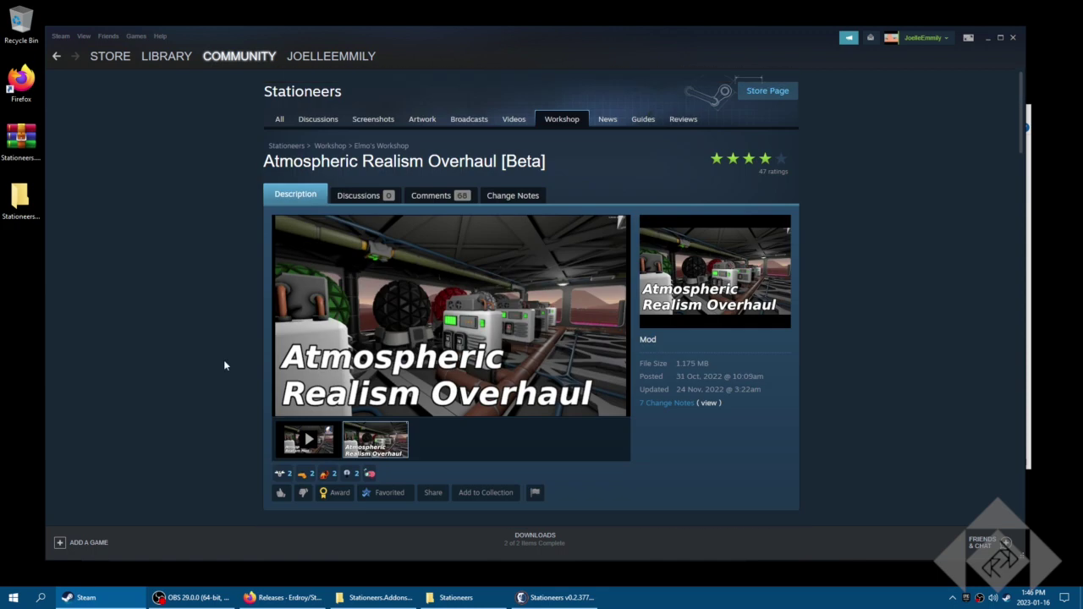
pyautogui.click(57, 57)
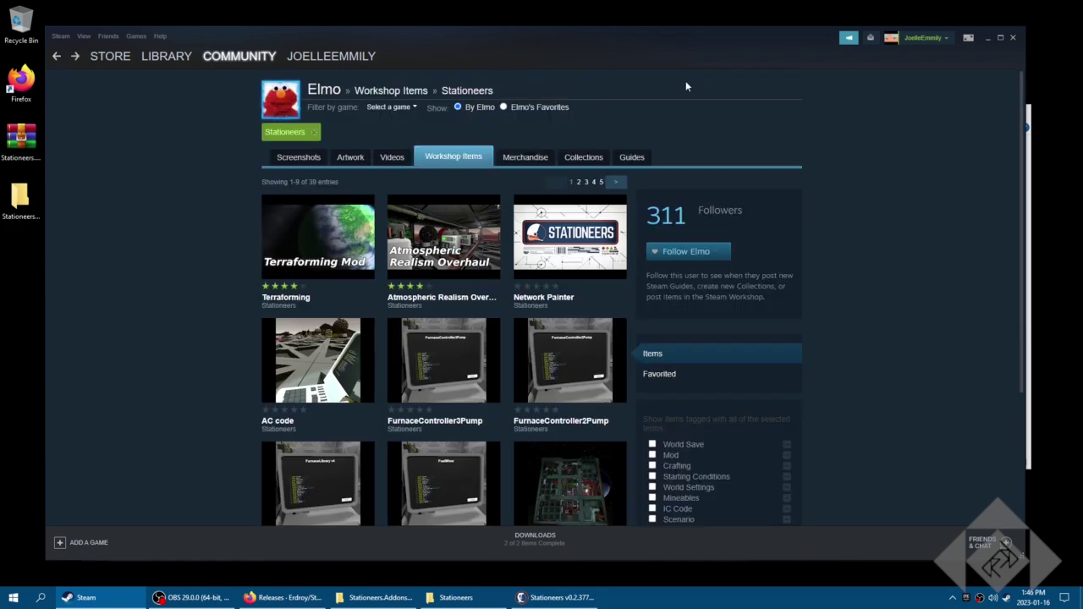
# In Stationeers' Workshop Mods list, move Network Painter above Atmospheric Realism Overhaul, disable the latter and return to the main menu
pyautogui.click(988, 37)
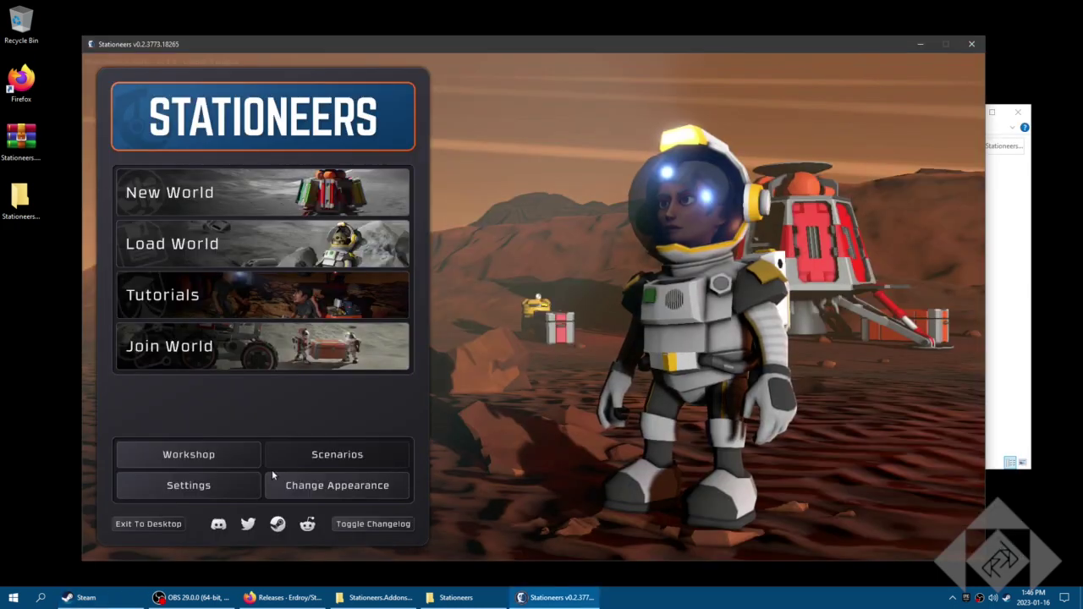
pyautogui.click(197, 456)
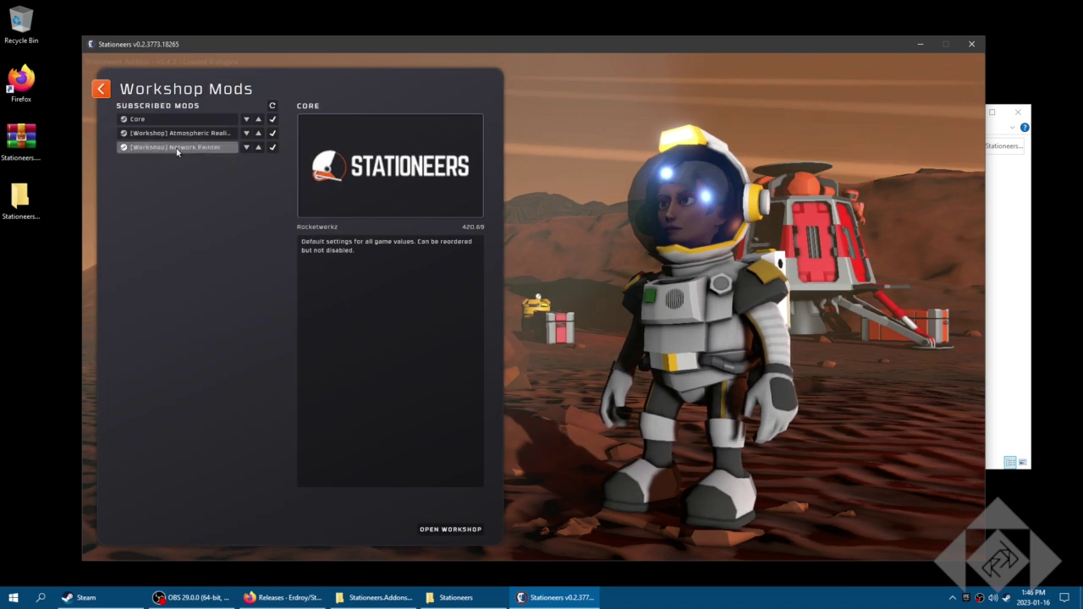
pyautogui.moveTo(181, 147); pyautogui.dragTo(212, 136)
pyautogui.click(273, 147)
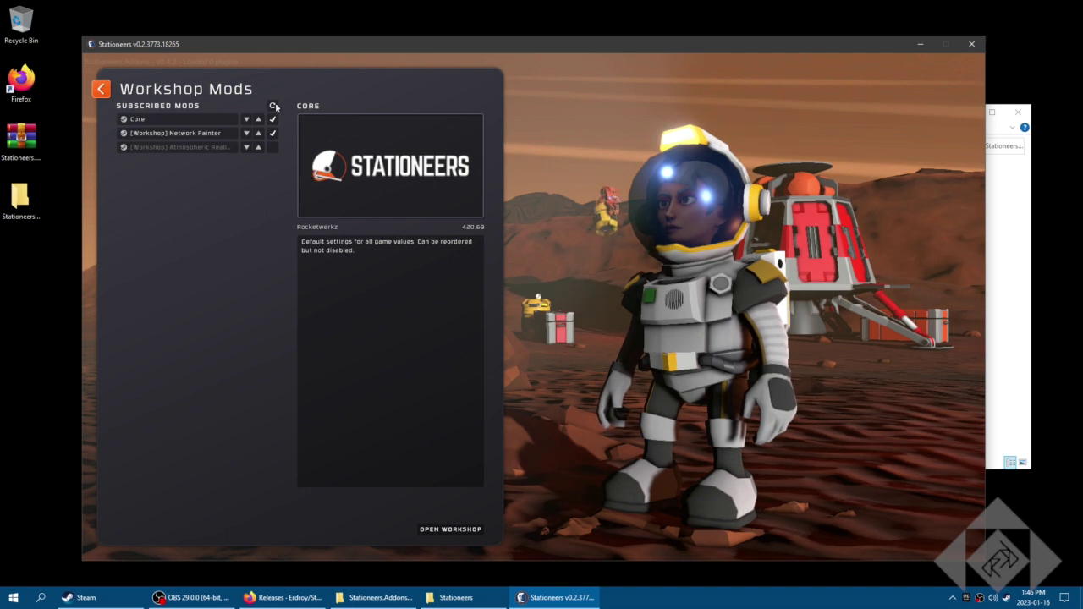
pyautogui.click(100, 88)
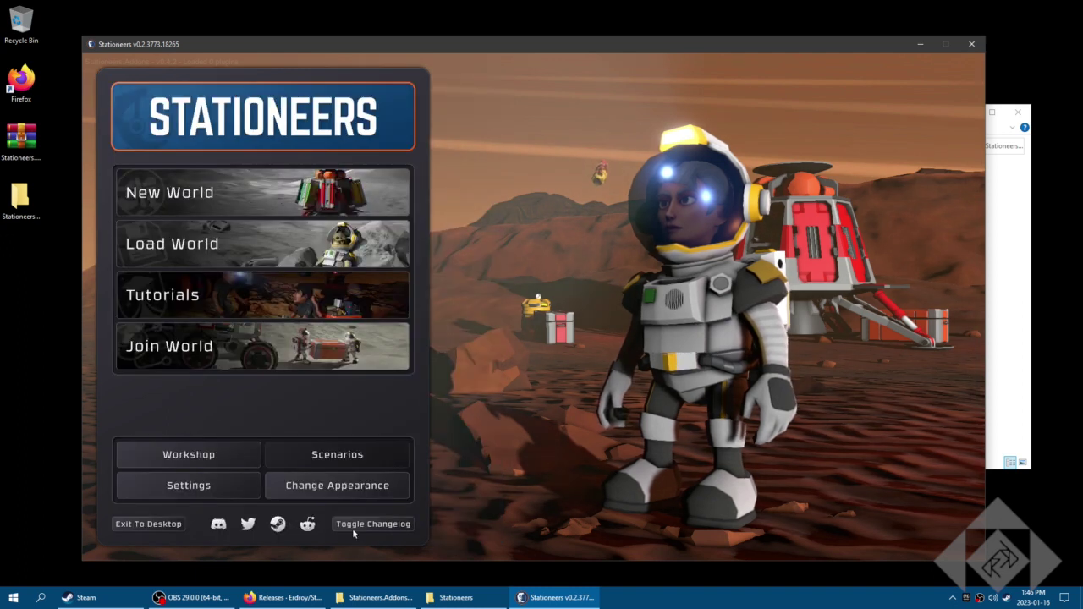
# Exit and relaunch Stationeers, and check the startup log in the in-game console before closing it
pyautogui.click(133, 527)
pyautogui.click(565, 319)
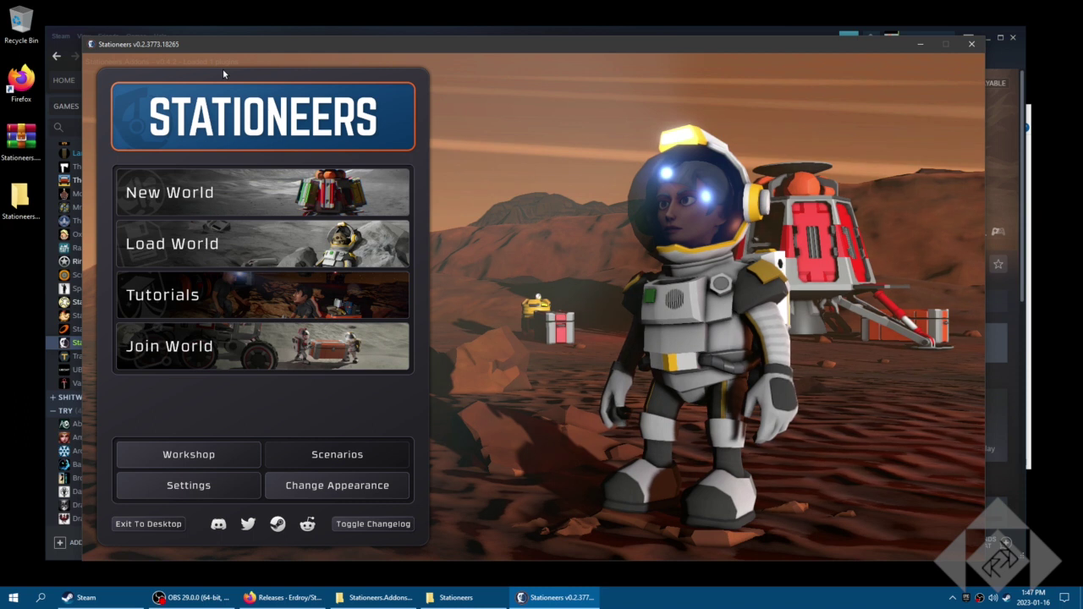
pyautogui.press('`')
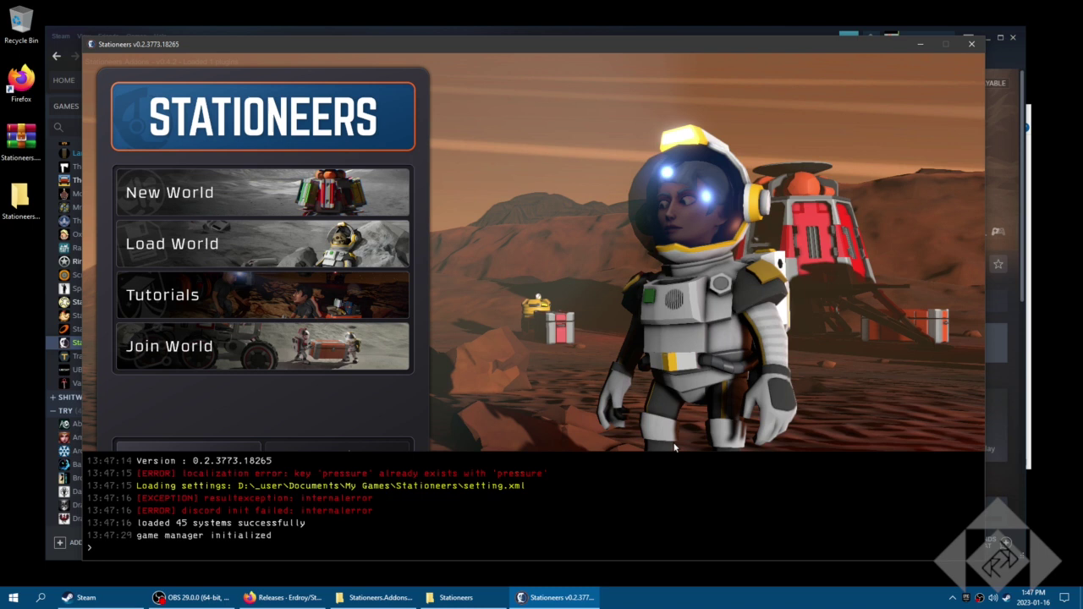
pyautogui.press('`')
# Load the saved world TestBed
pyautogui.click(278, 239)
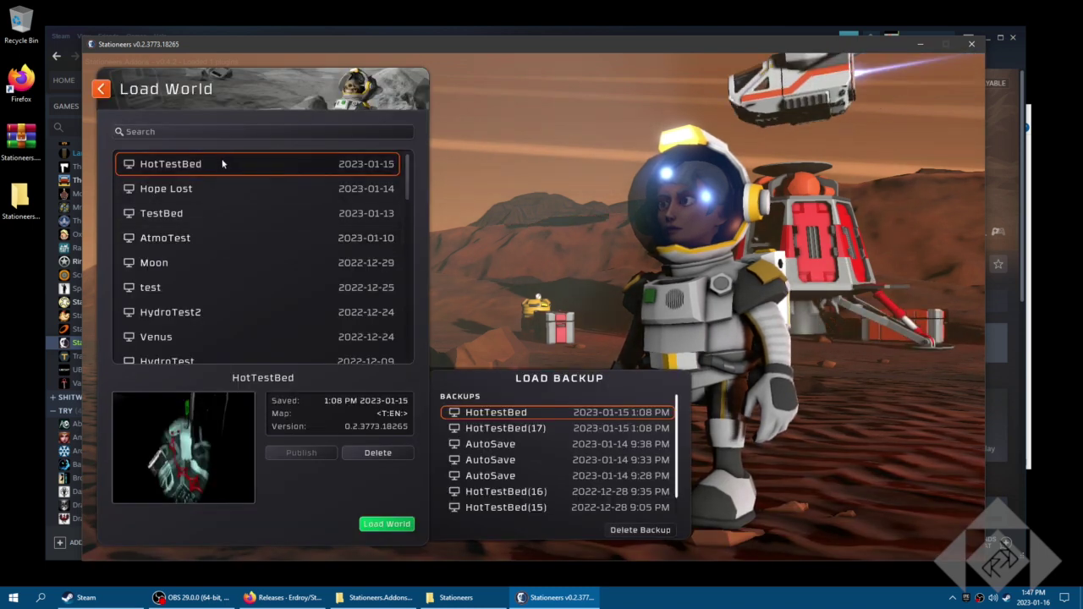
pyautogui.click(203, 215)
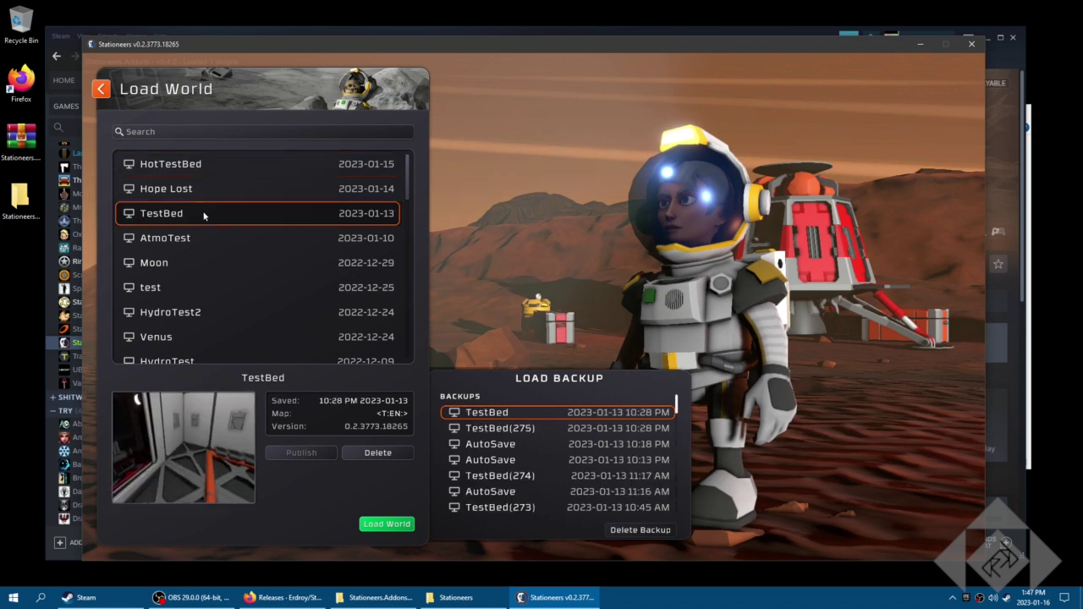
pyautogui.click(379, 525)
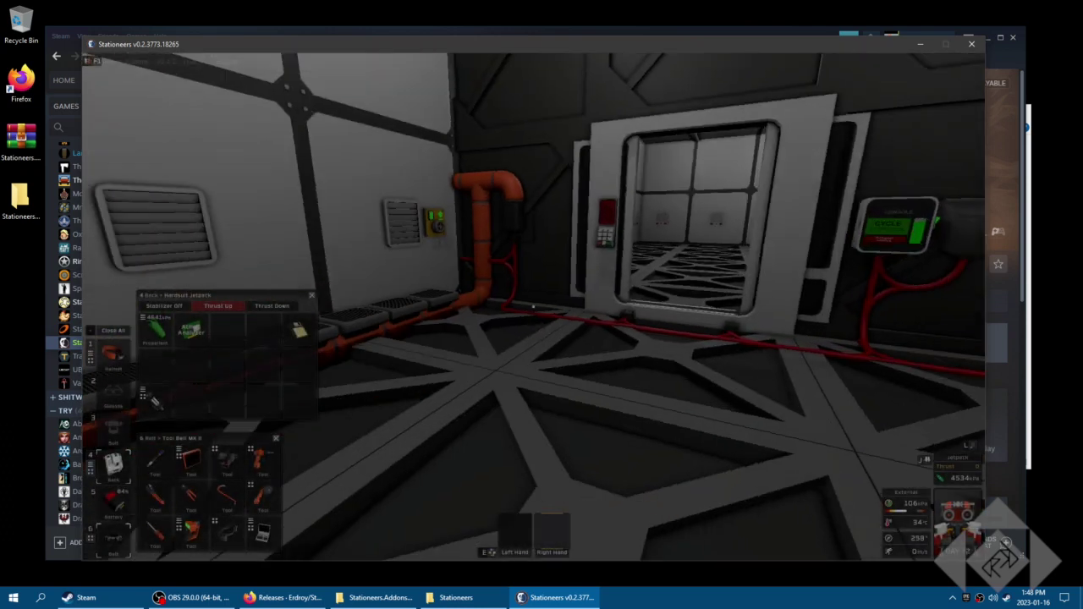
# Spawn a white spray paint can inside the base and pick it up
pyautogui.press('w')
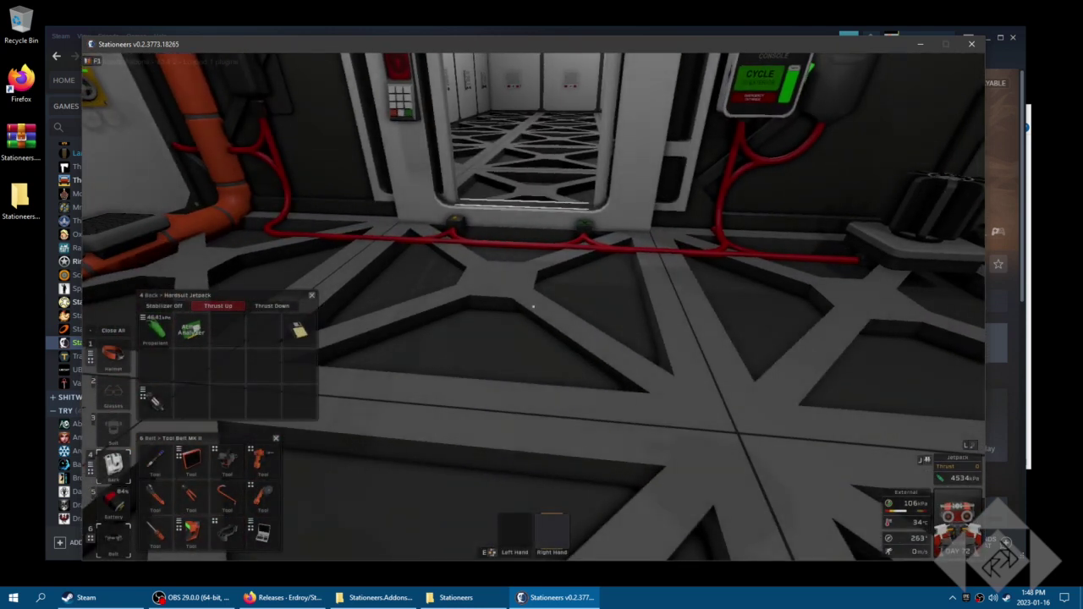
pyautogui.press('Insert')
pyautogui.write('whi')
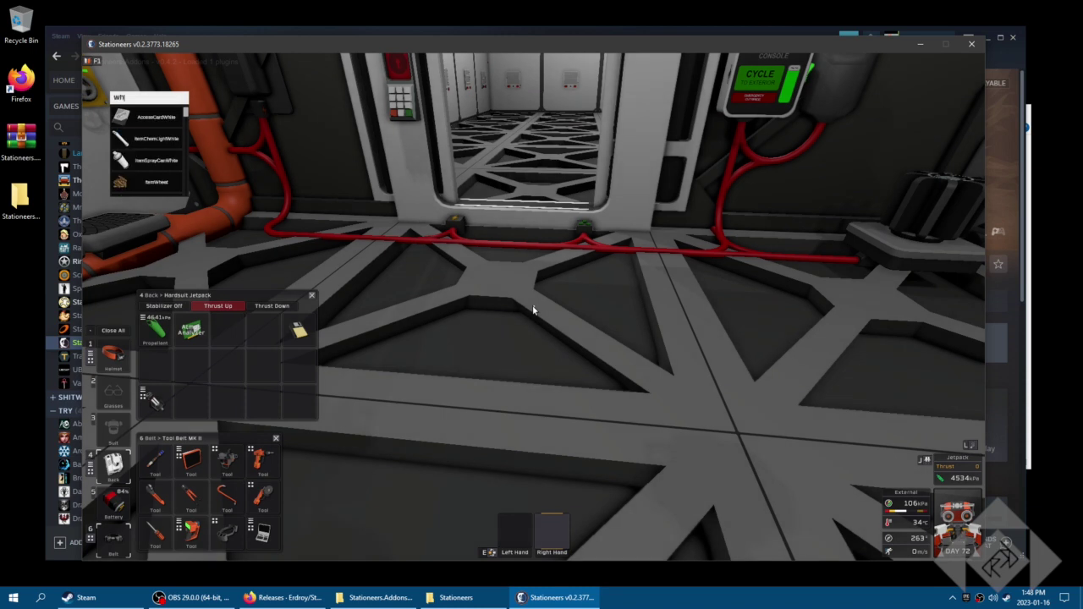
pyautogui.press('Insert')
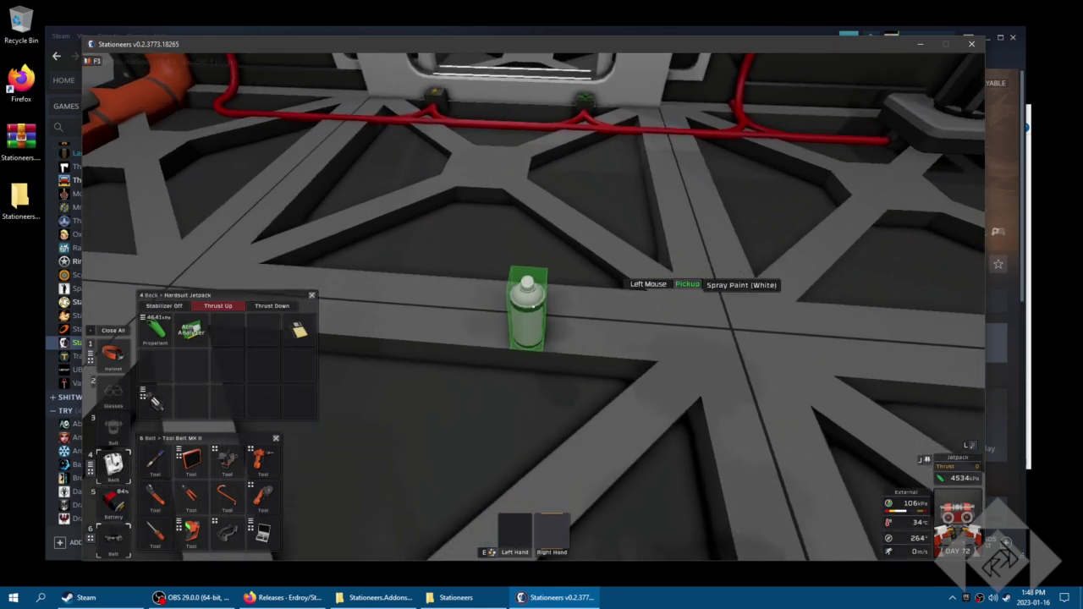
pyautogui.press('f')
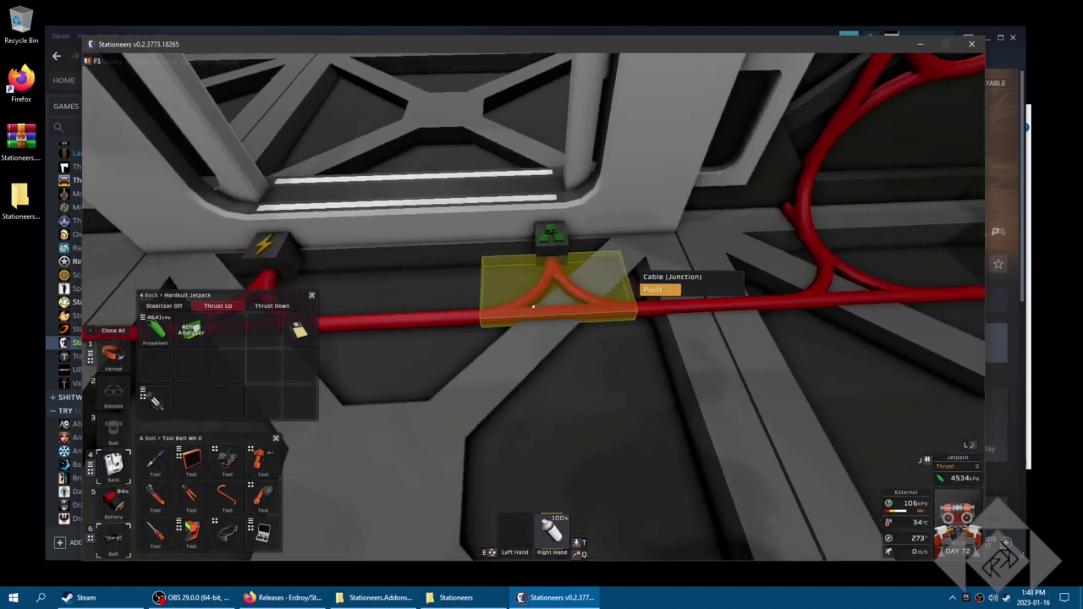
# Paint the red cable network beside the glass door and the orange insulated pipe network white
pyautogui.click(533, 307)
pyautogui.press('w')
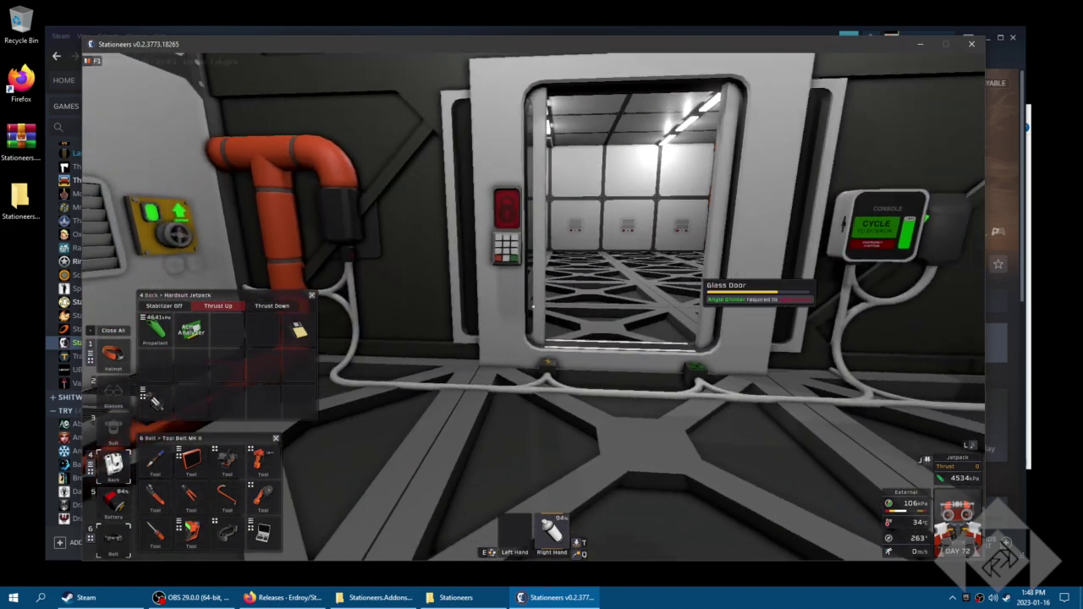
pyautogui.press('w')
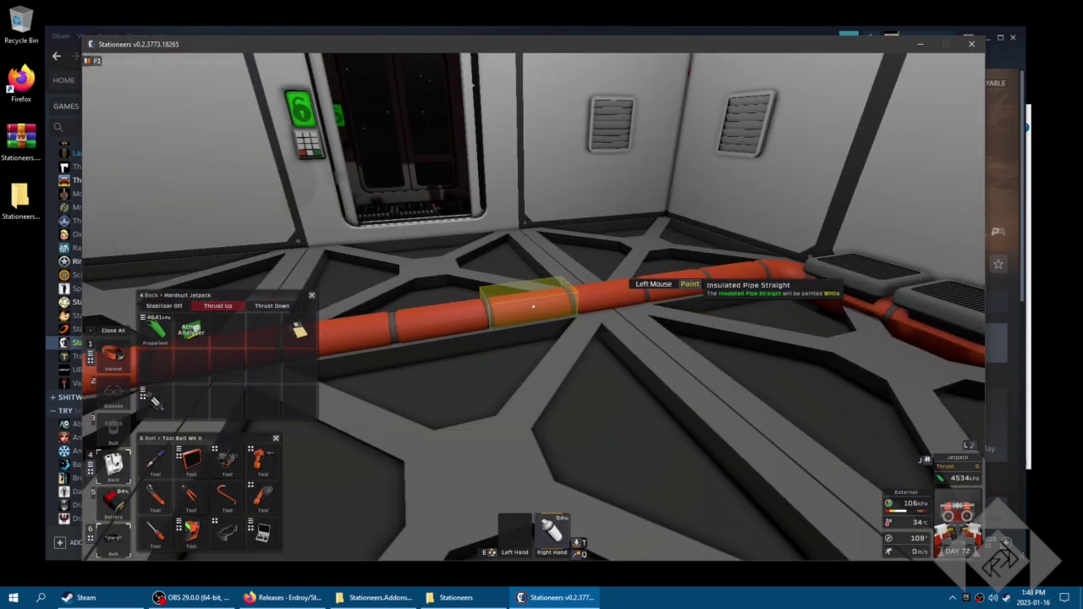
pyautogui.click(533, 306)
pyautogui.press('w')
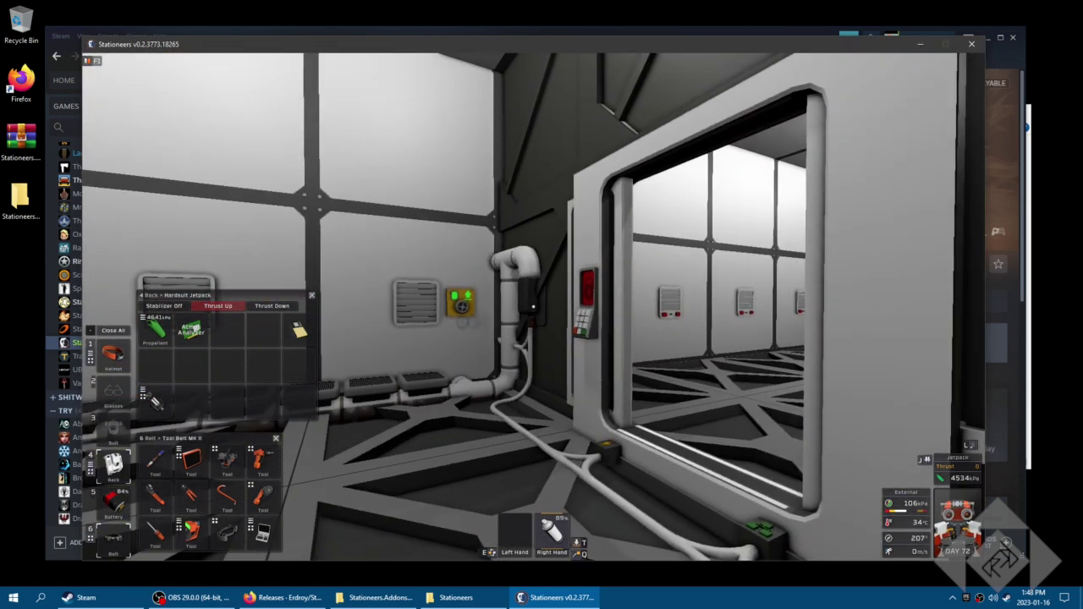
# Paint the big insulated orange tank in the room white
pyautogui.press('w')
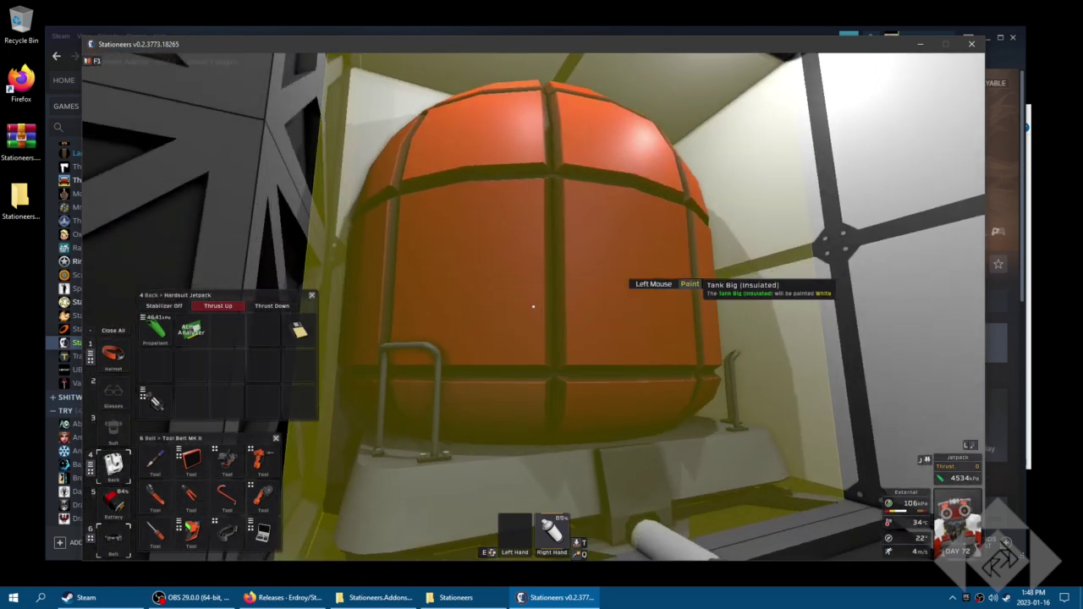
pyautogui.click(534, 306)
pyautogui.press('w')
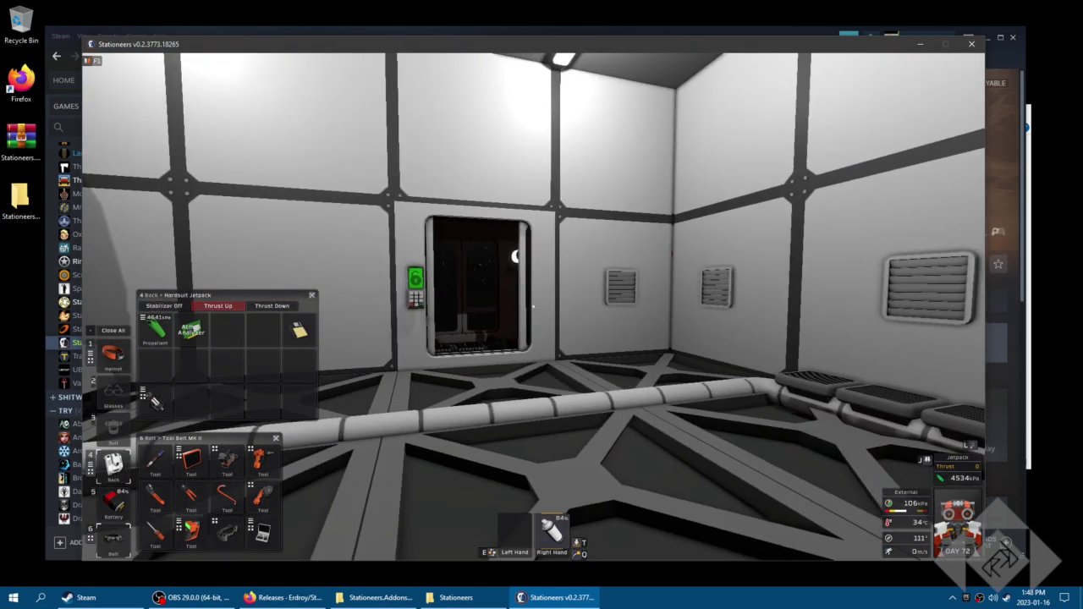
# Leave the room through the door to the outside and walk onto the platform under the lit tower
pyautogui.press('w')
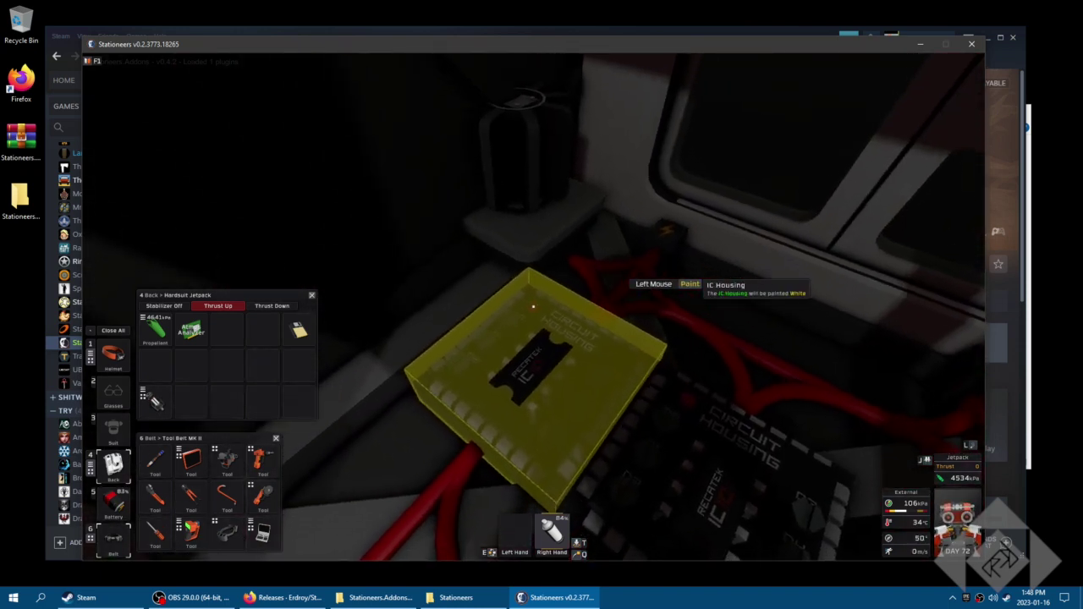
pyautogui.press('e')
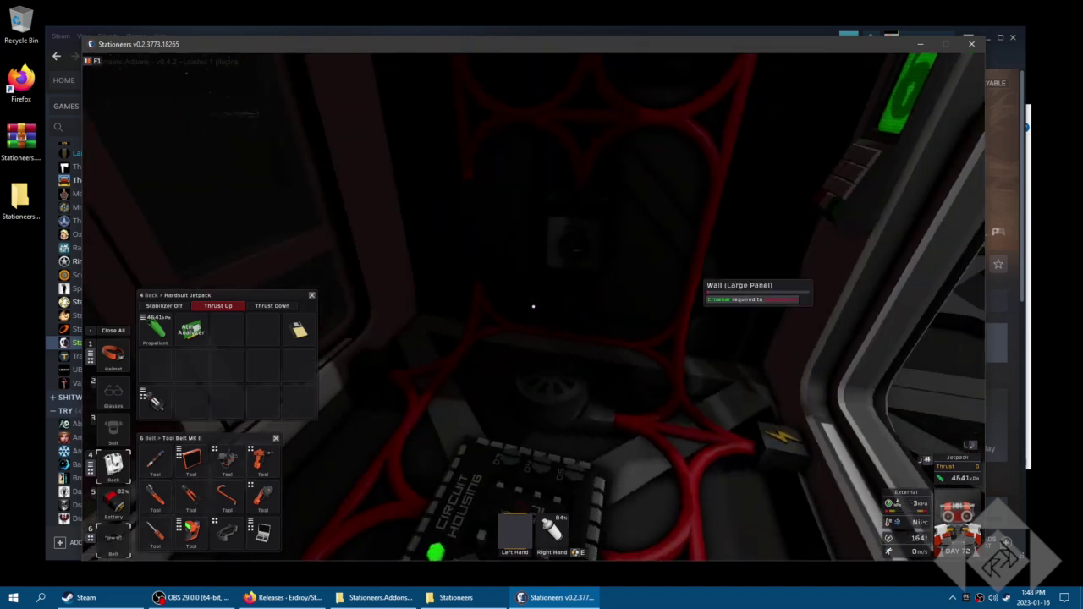
pyautogui.press('w')
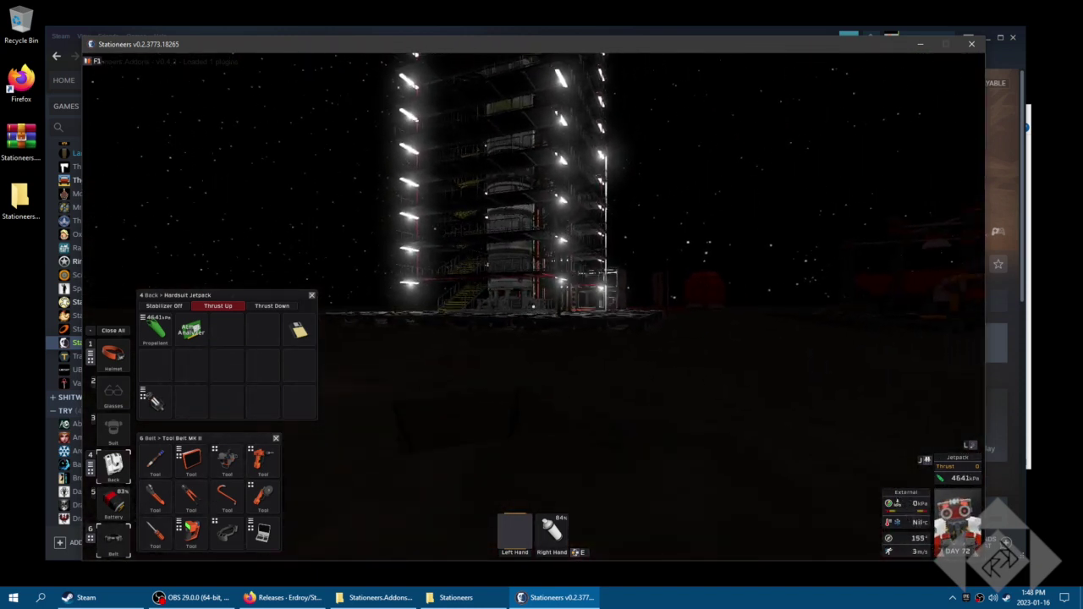
pyautogui.press('w')
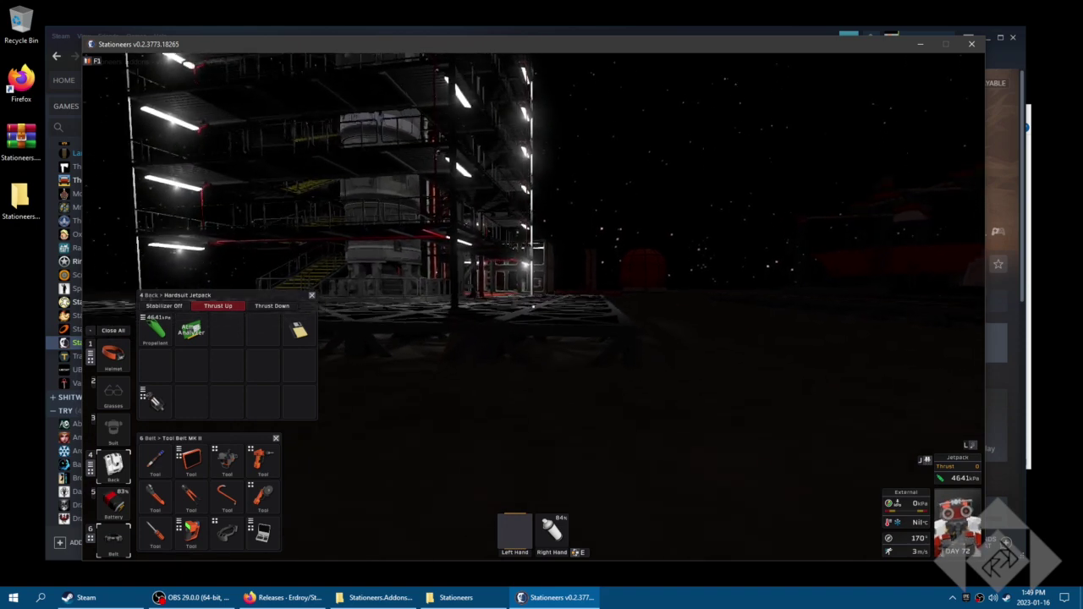
pyautogui.press('w')
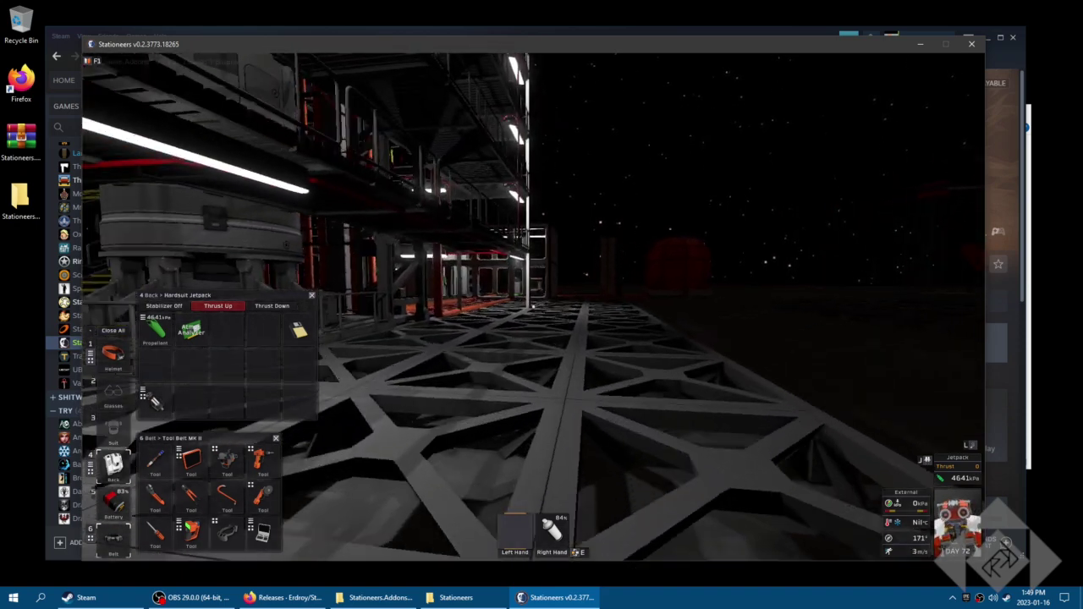
pyautogui.press('w')
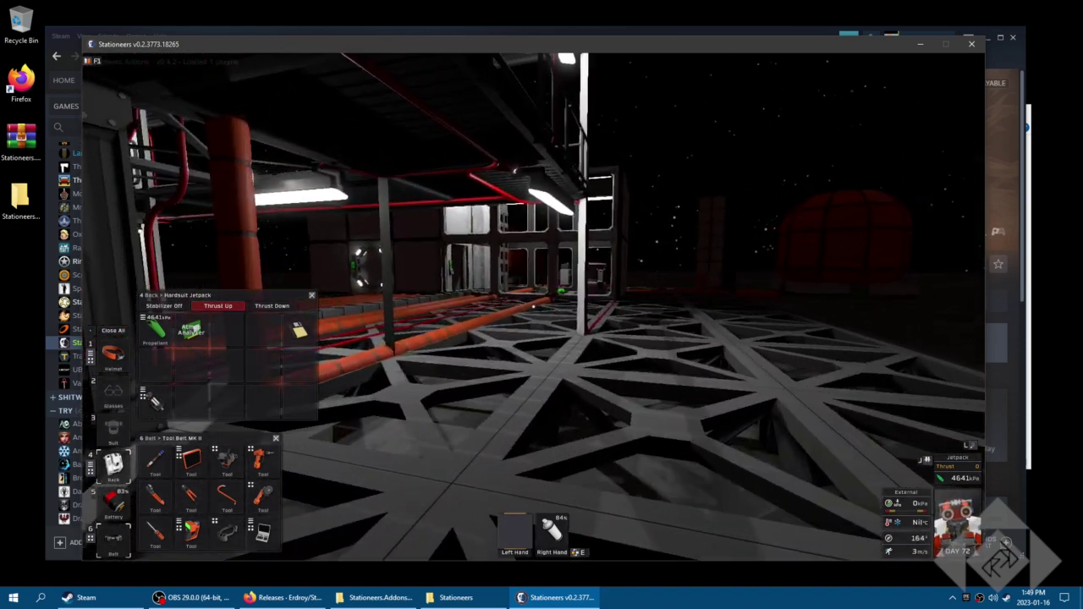
pyautogui.press('w')
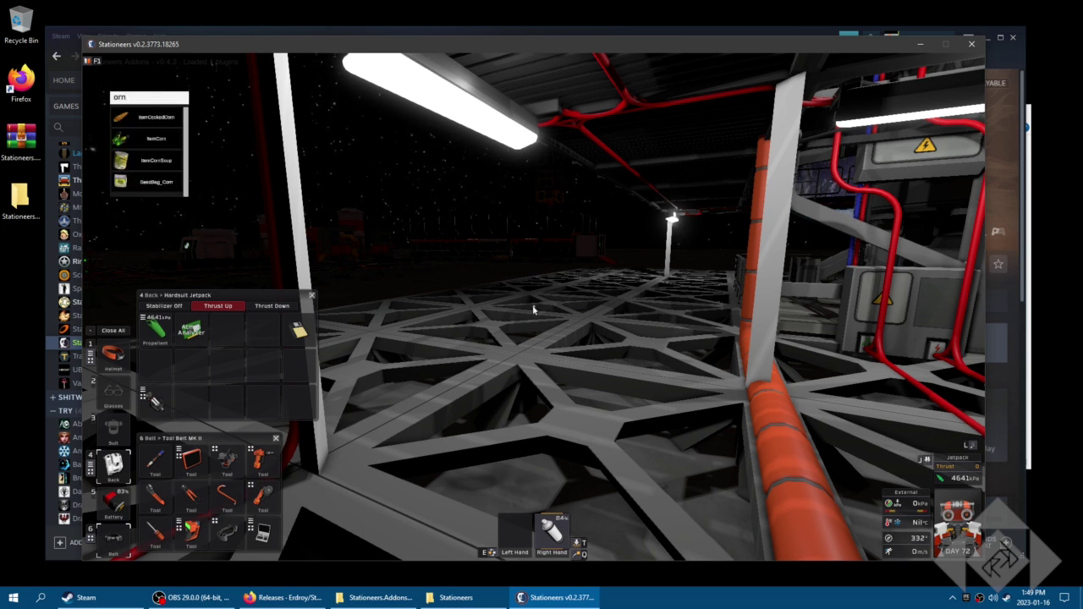
# Correct the item search and spawn an orange spray paint can on the platform beside the orange pipe
pyautogui.press('BackSpace')
pyautogui.press('BackSpace')
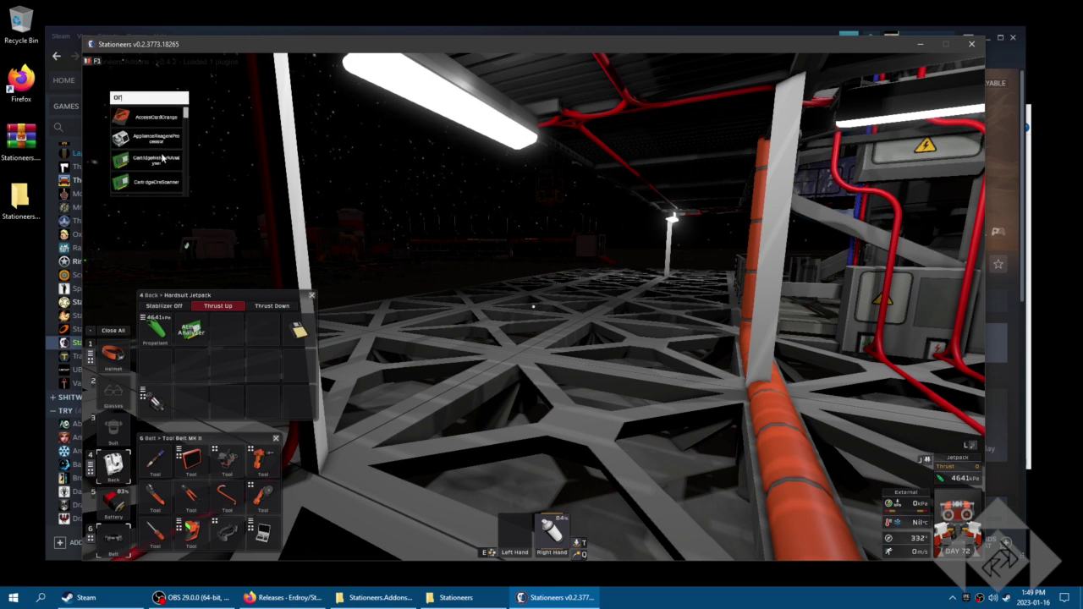
pyautogui.press('BackSpace')
pyautogui.press('BackSpace')
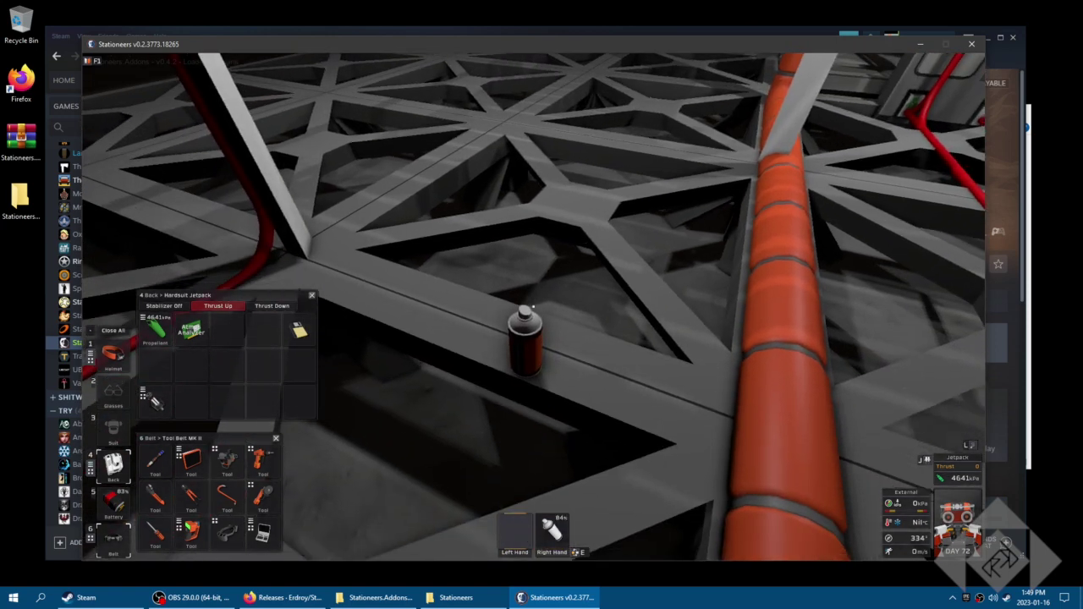
# Pick up the orange spray paint can and walk along the pipe and cable networks between the tower and the windowed room
pyautogui.click(533, 307)
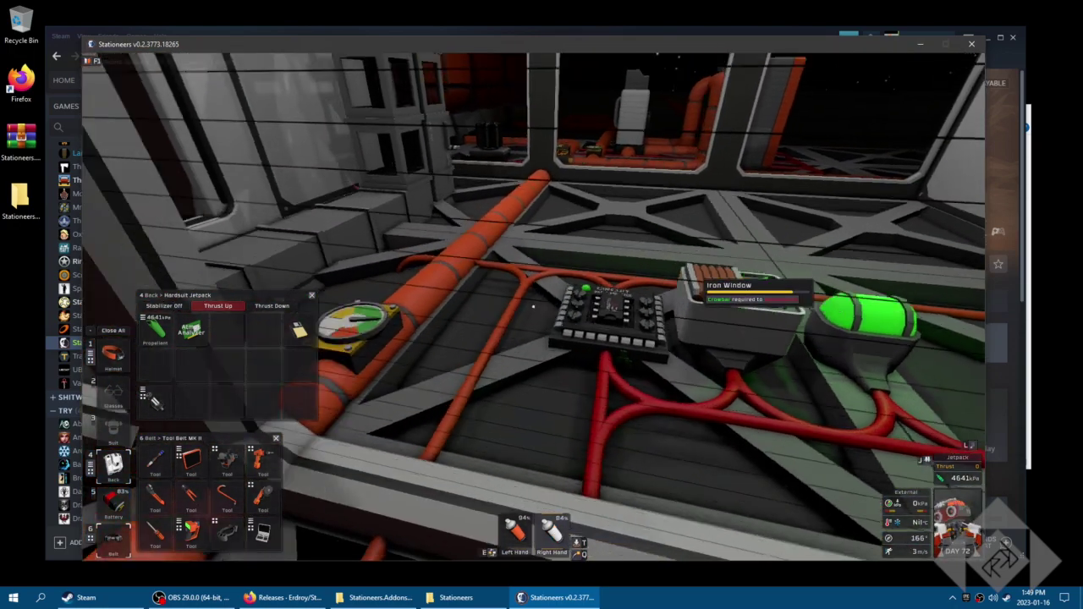
pyautogui.press('w')
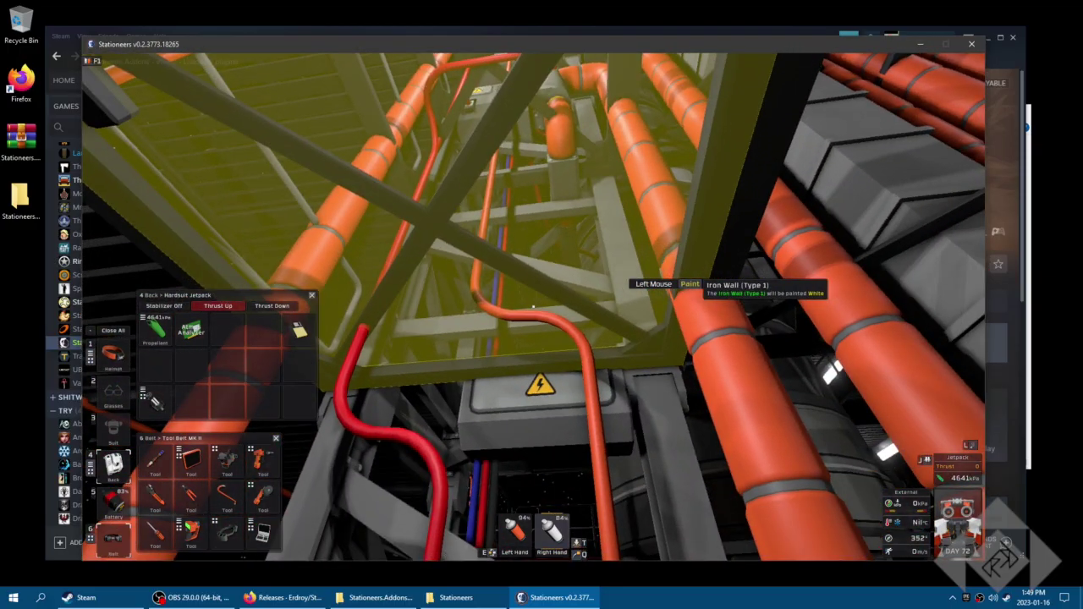
pyautogui.press('w')
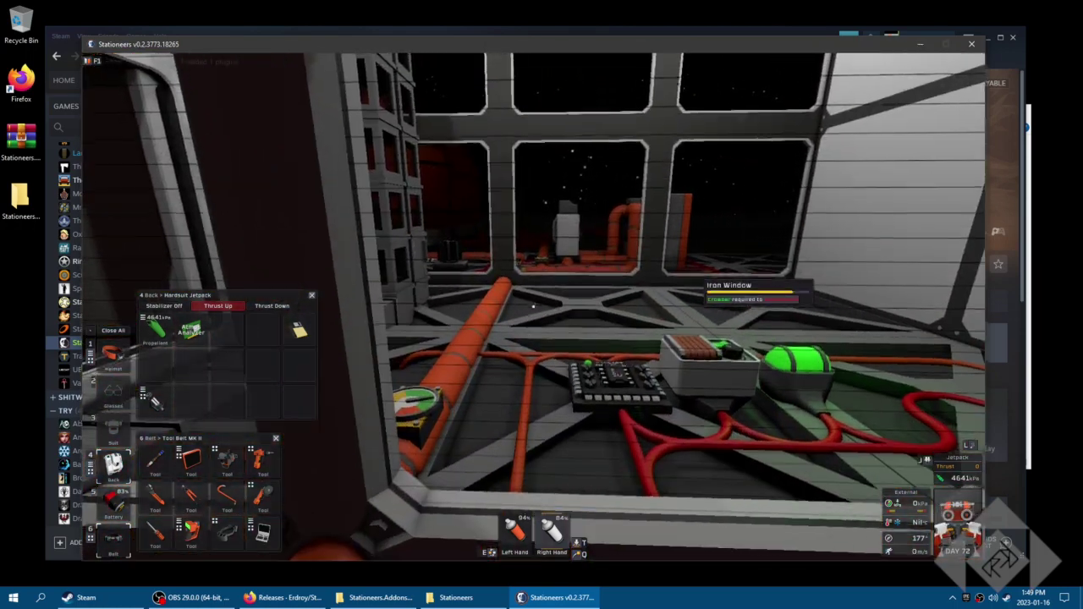
# Drop the white and the orange spray paint cans from both hands onto the platform
pyautogui.press('g')
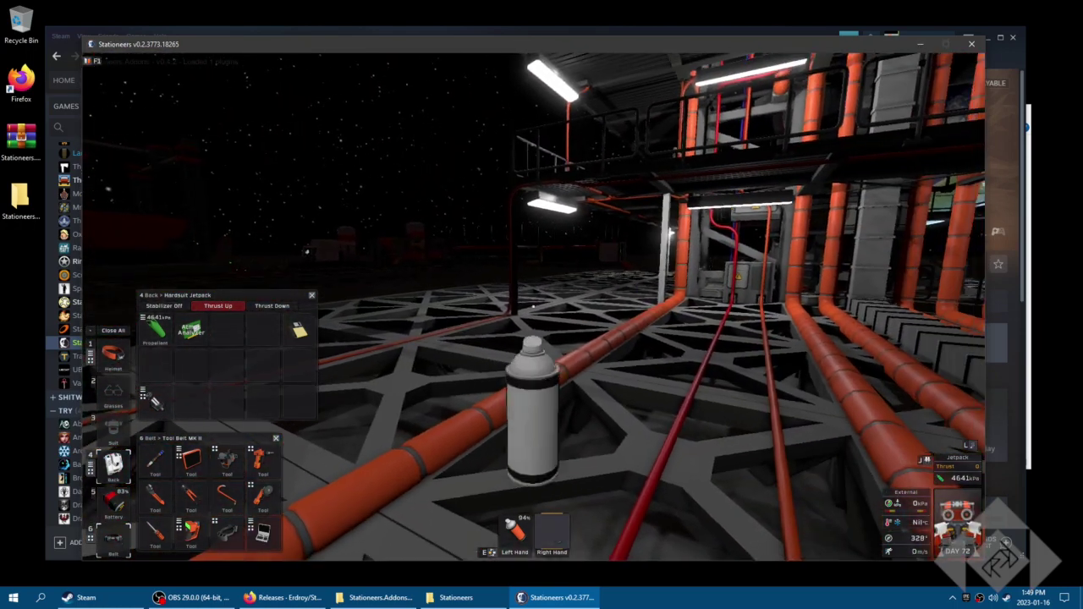
pyautogui.press('e')
pyautogui.press('g')
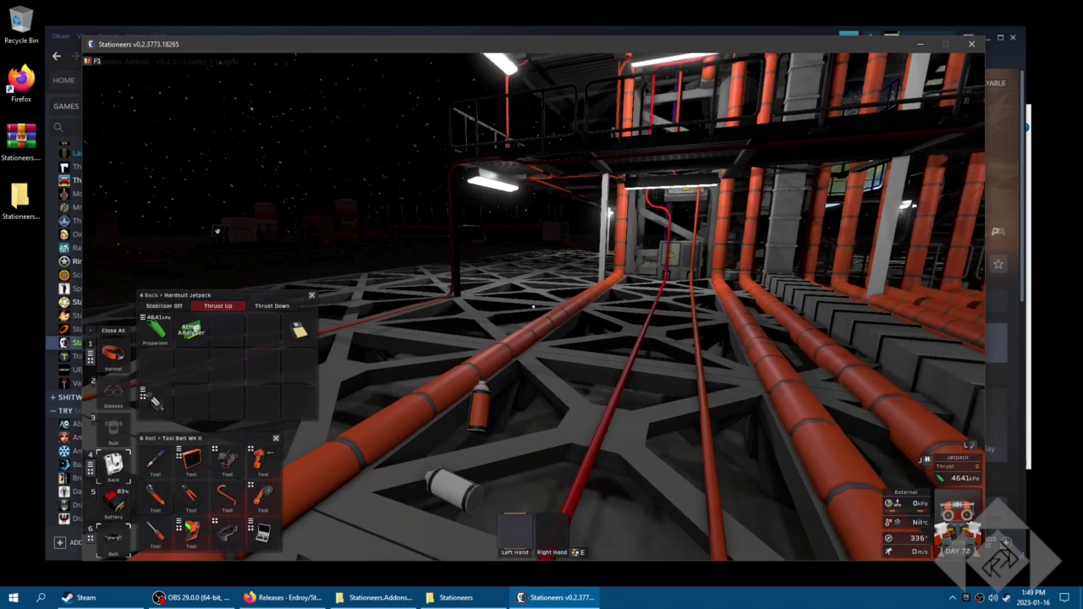
# Leave the TestBed session and close the game
pyautogui.press('Escape')
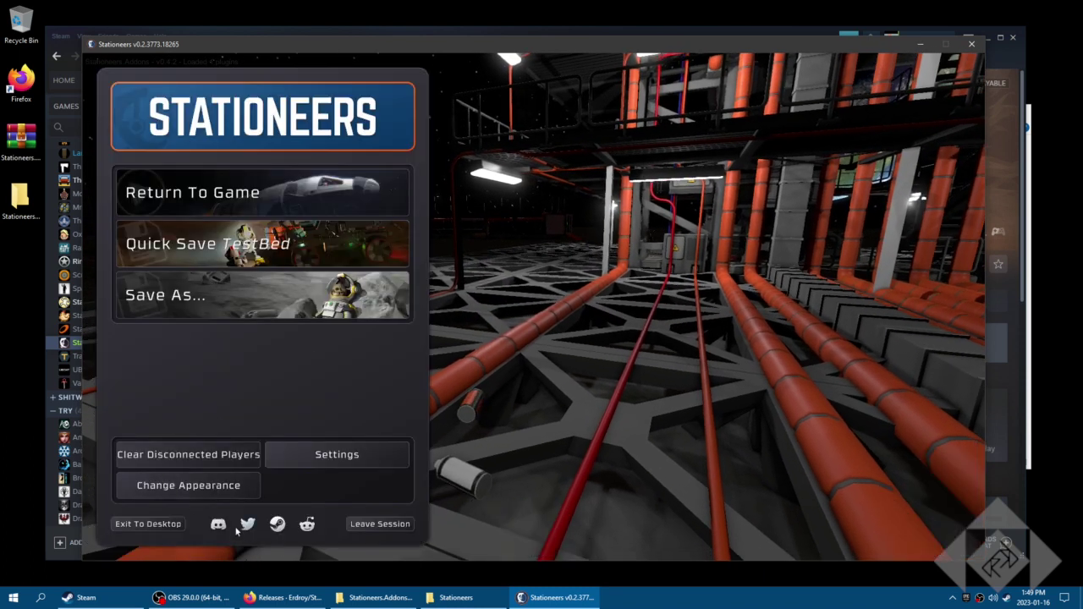
pyautogui.click(380, 524)
pyautogui.click(618, 320)
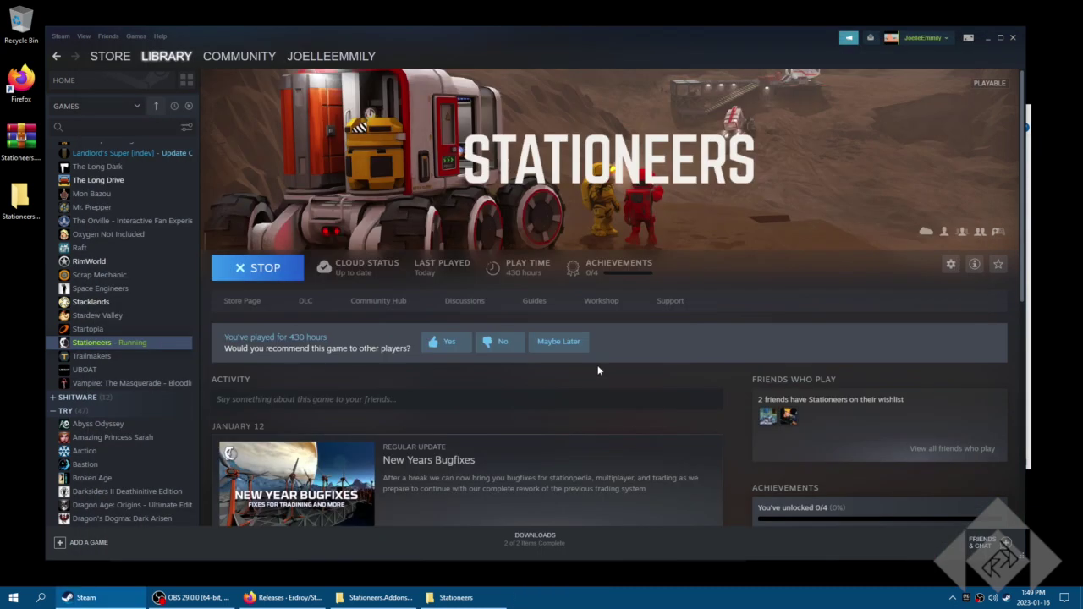
# Return to Elmo's Stationeers workshop items in Steam and open the Atmospheric Realism Overhaul [Beta] description
pyautogui.click(56, 56)
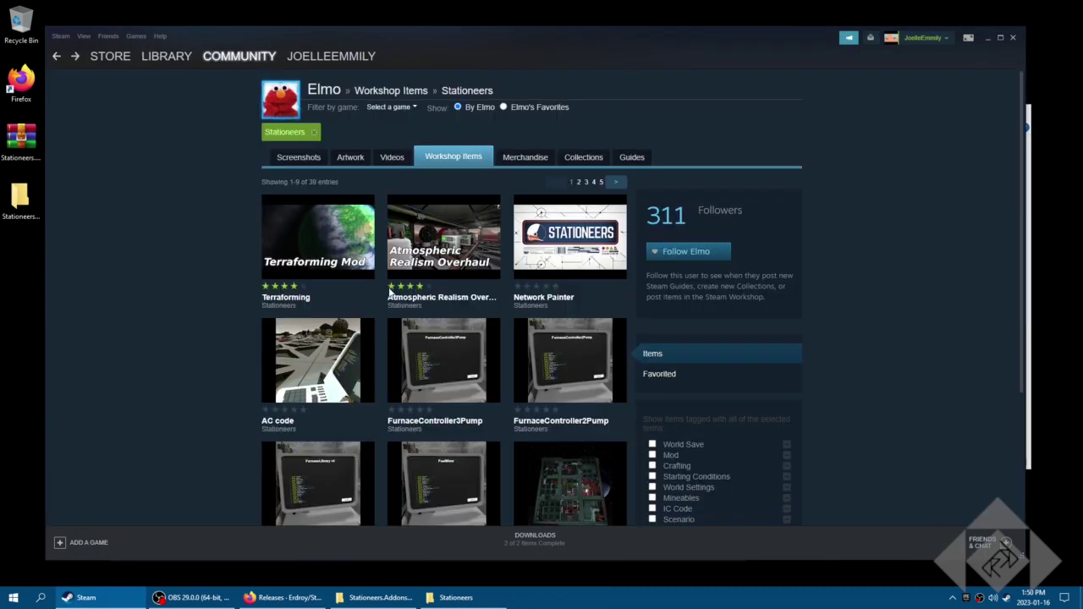
pyautogui.click(454, 241)
pyautogui.scroll(-1, 185, 311)
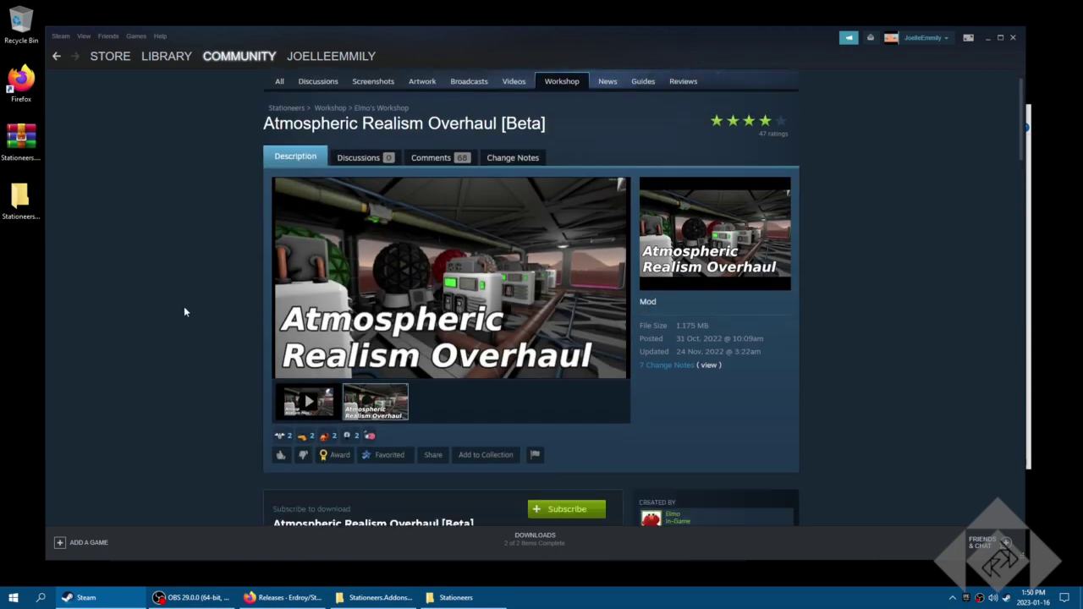
pyautogui.scroll(-5, 184, 311)
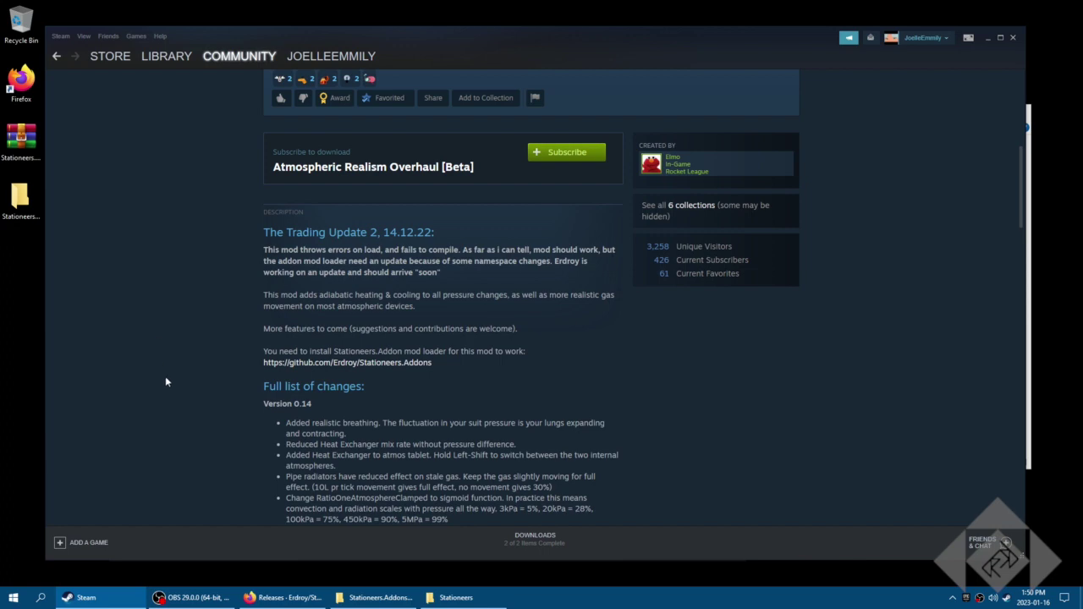
# Follow the mod description's link to the Stationeers.Addons GitHub repository and open its issues list
pyautogui.click(363, 363)
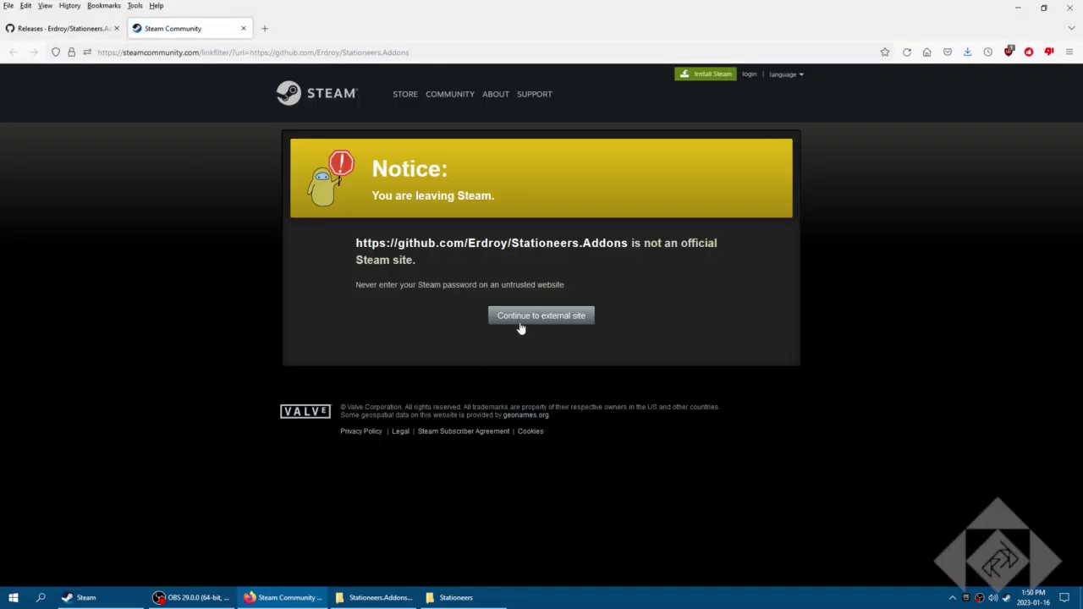
pyautogui.click(521, 324)
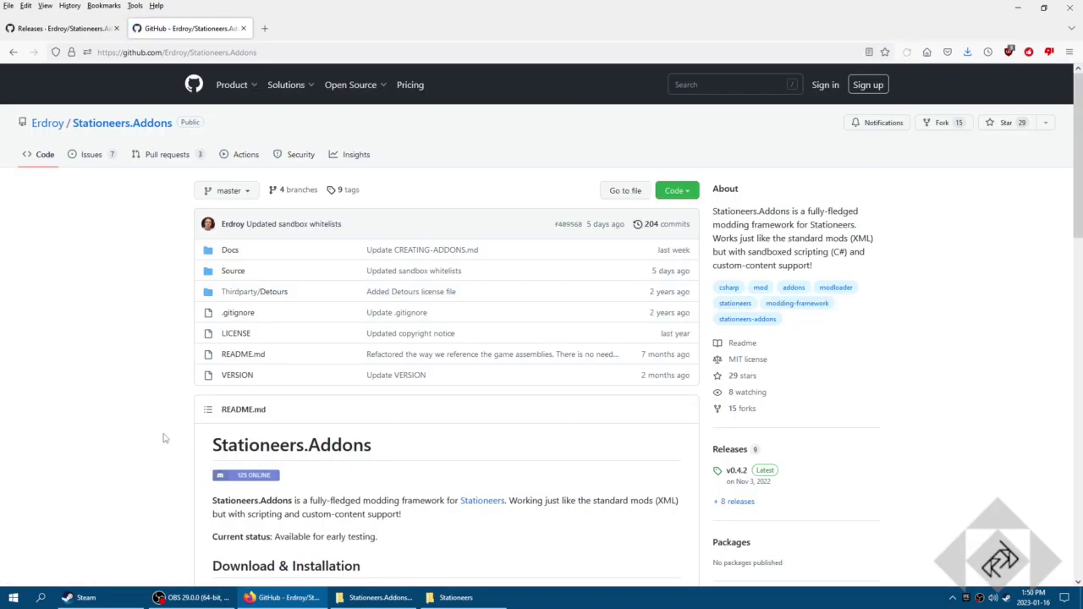
pyautogui.click(91, 154)
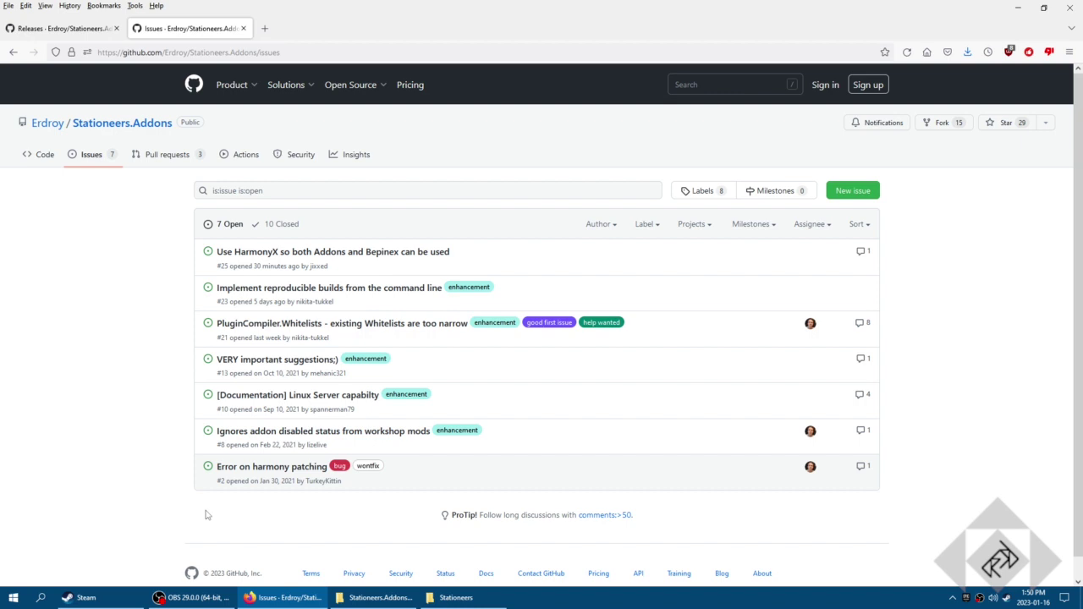
# Open the issue "PluginCompiler.Whitelists - existing Whitelists are too narrow" and read through its discussion
pyautogui.moveTo(362, 328)
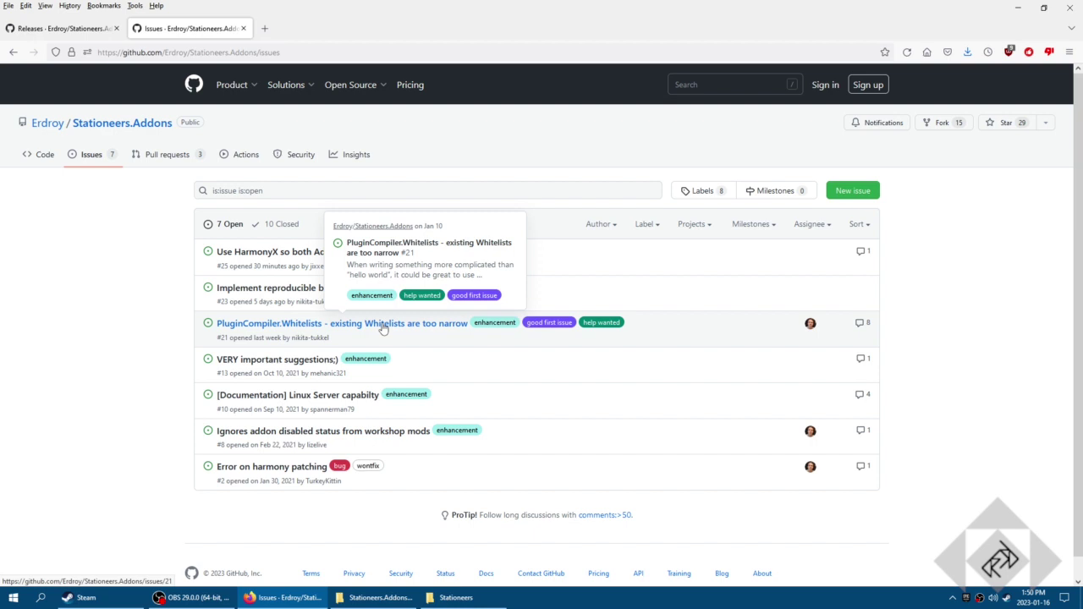
pyautogui.click(383, 326)
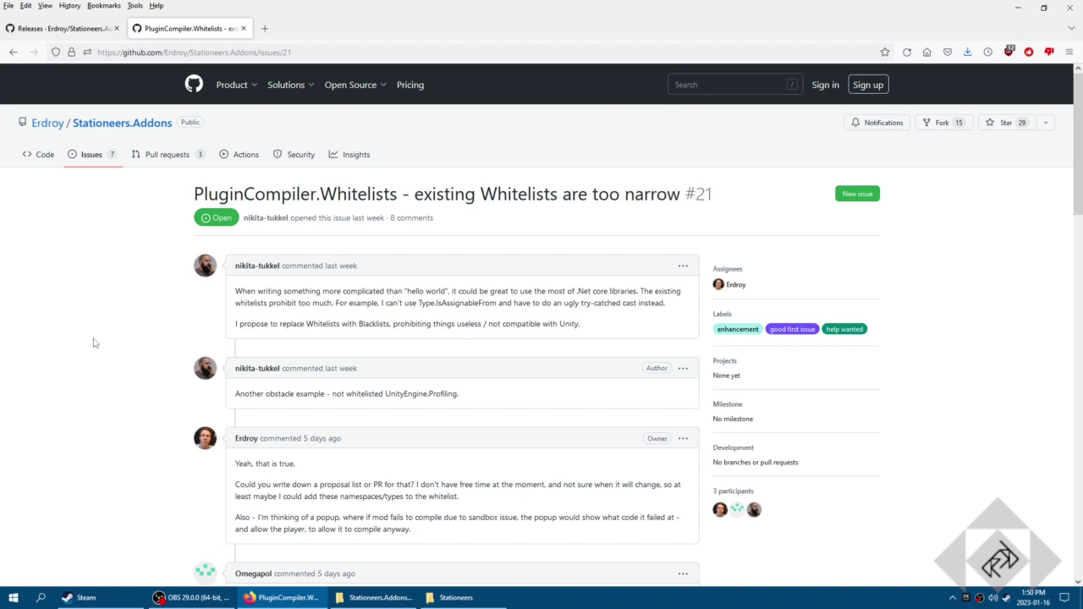
pyautogui.scroll(-5, 95, 343)
pyautogui.scroll(-3, 95, 343)
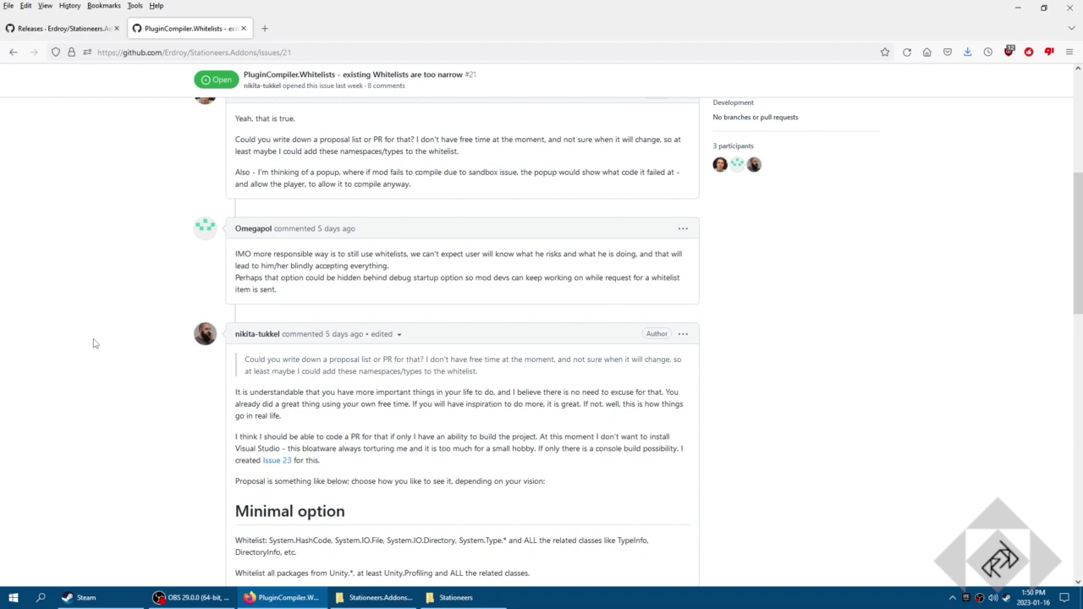
pyautogui.scroll(-4, 95, 342)
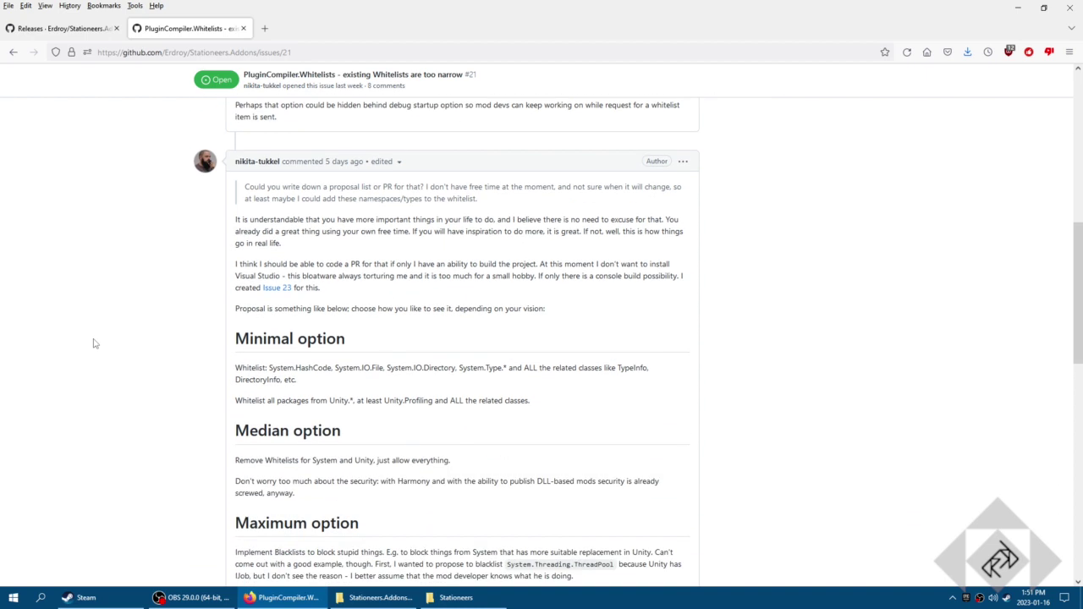
pyautogui.scroll(-4, 95, 343)
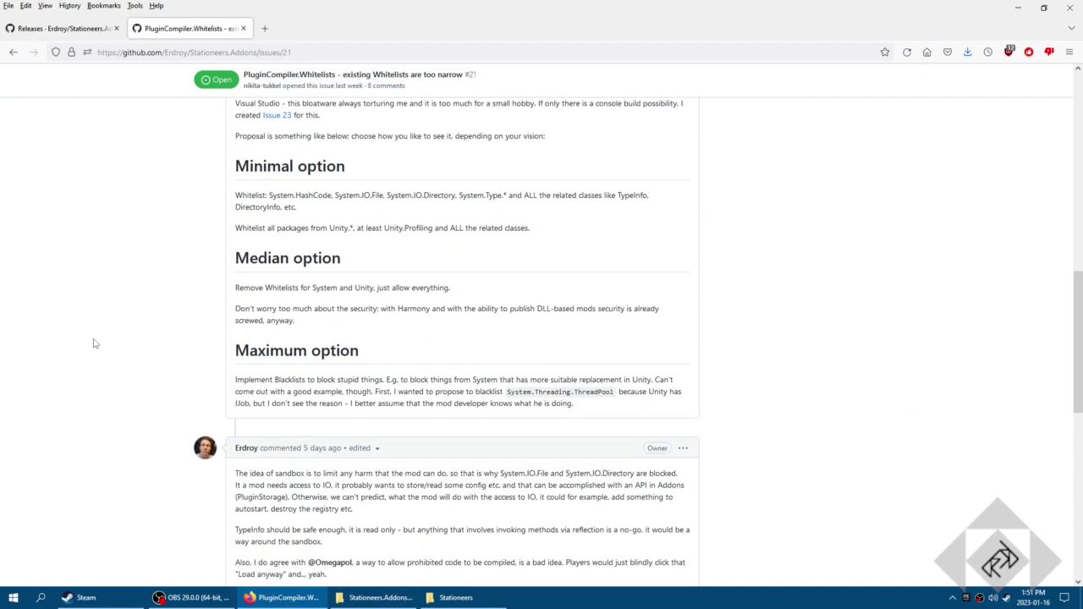
pyautogui.scroll(-3, 95, 343)
pyautogui.scroll(-4, 94, 343)
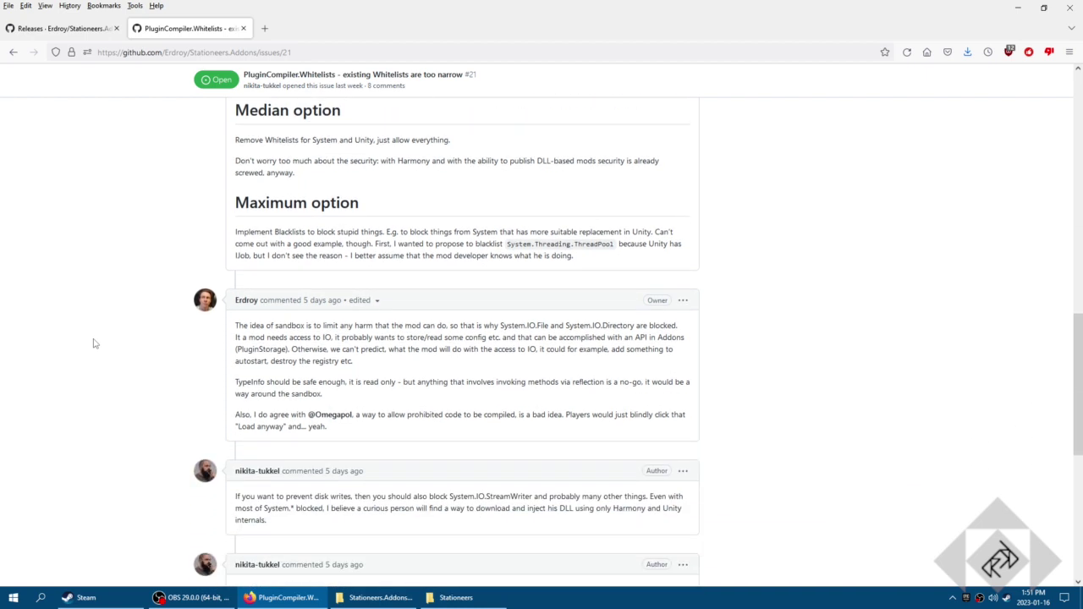
pyautogui.scroll(-4, 95, 343)
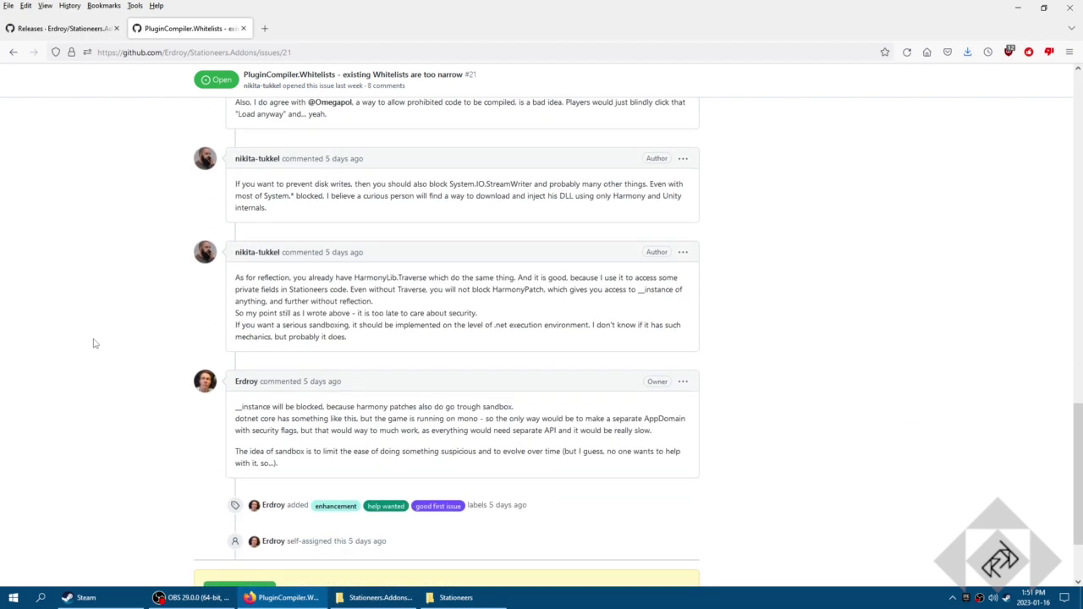
pyautogui.scroll(-3, 95, 343)
pyautogui.scroll(5, 95, 343)
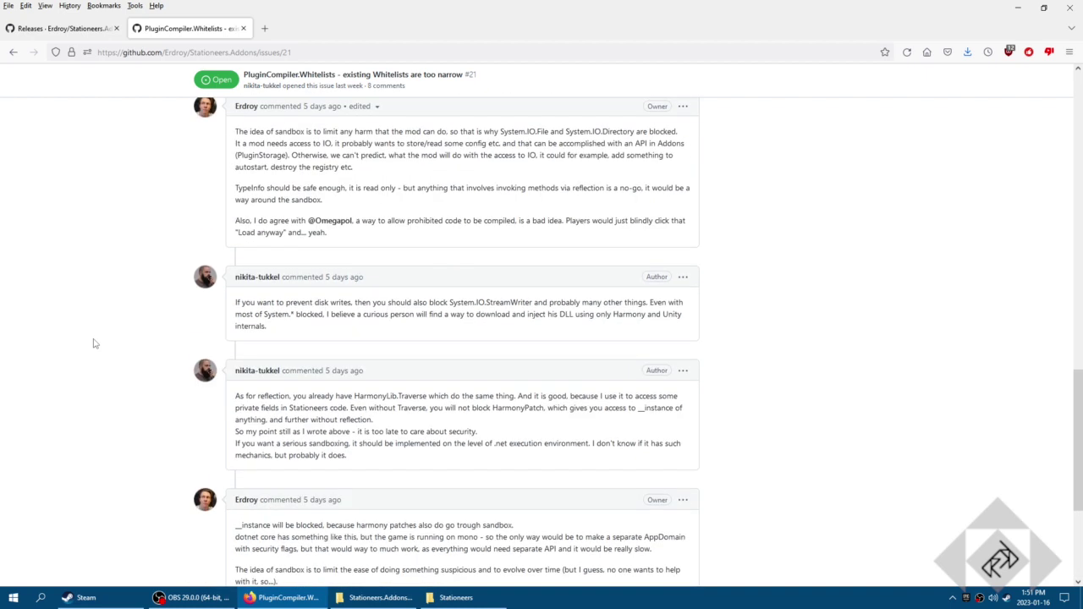
pyautogui.scroll(7, 95, 343)
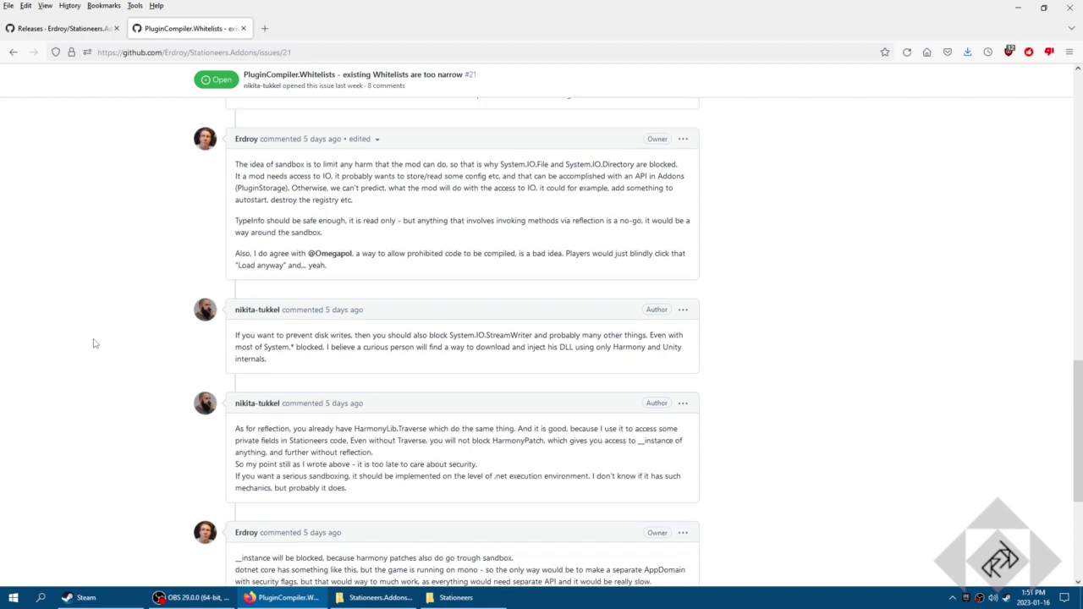
pyautogui.scroll(10, 94, 343)
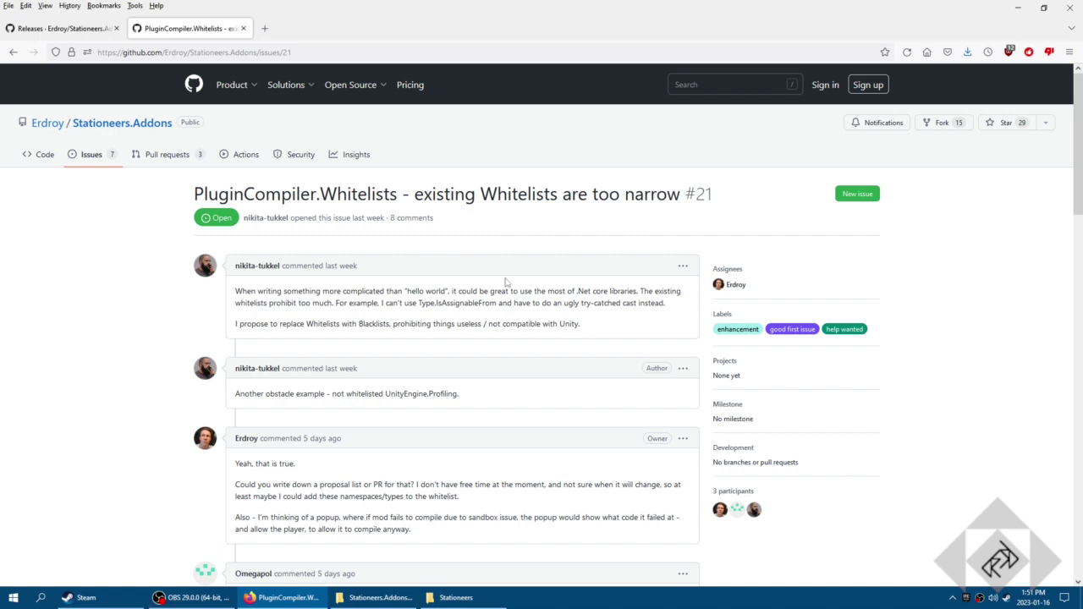
# Return to the Atmospheric Realism Overhaul page in Steam and examine its update notice, version changes and user comments
pyautogui.click(1018, 7)
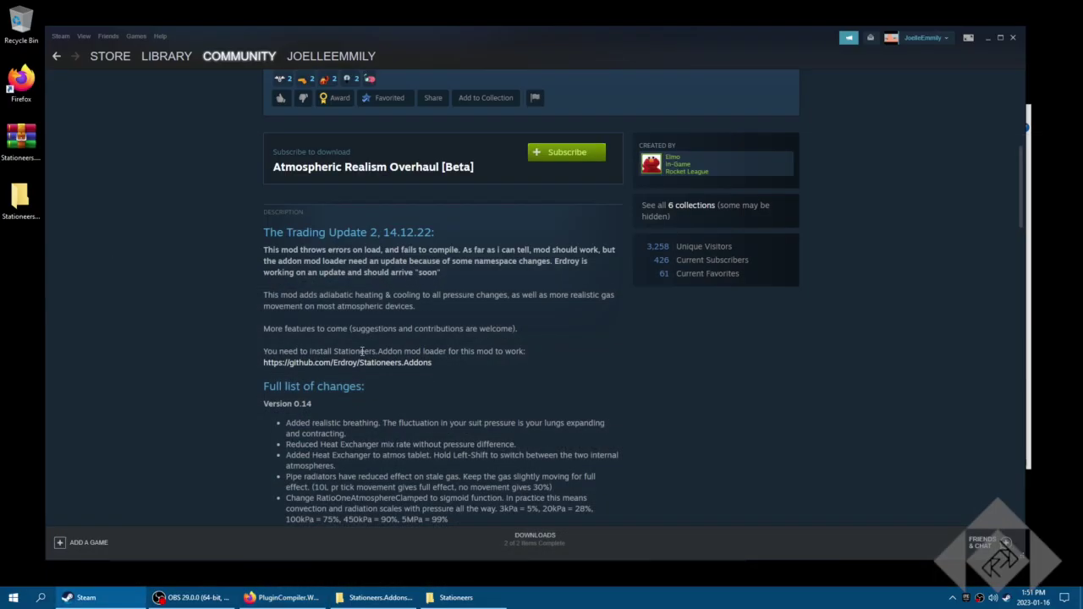
pyautogui.scroll(4, 217, 337)
pyautogui.scroll(-20, 219, 337)
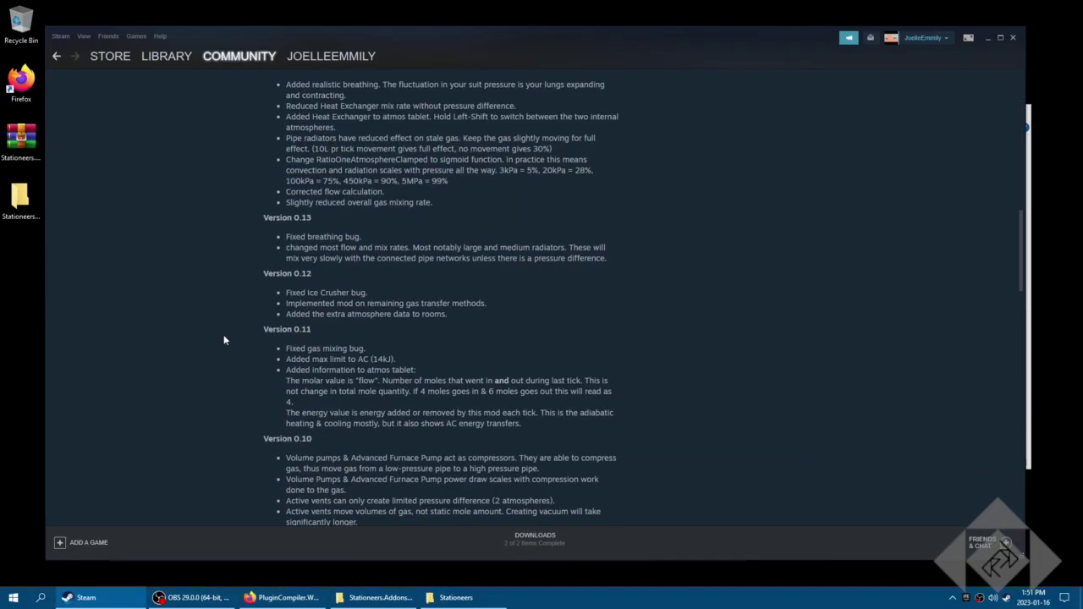
pyautogui.scroll(15, 224, 339)
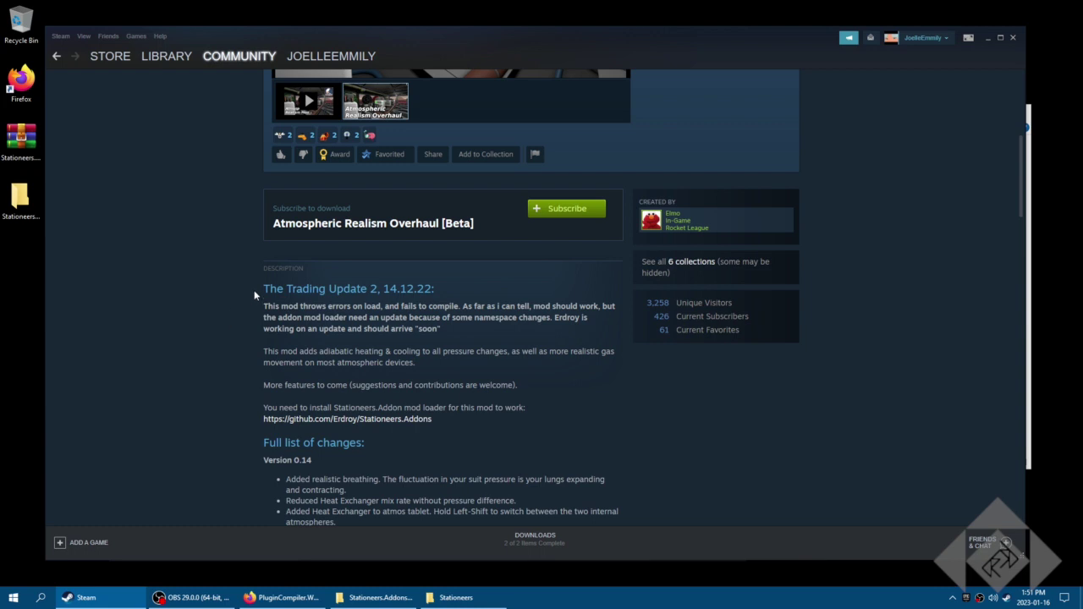
pyautogui.moveTo(255, 286); pyautogui.dragTo(437, 289)
pyautogui.scroll(-20, 217, 330)
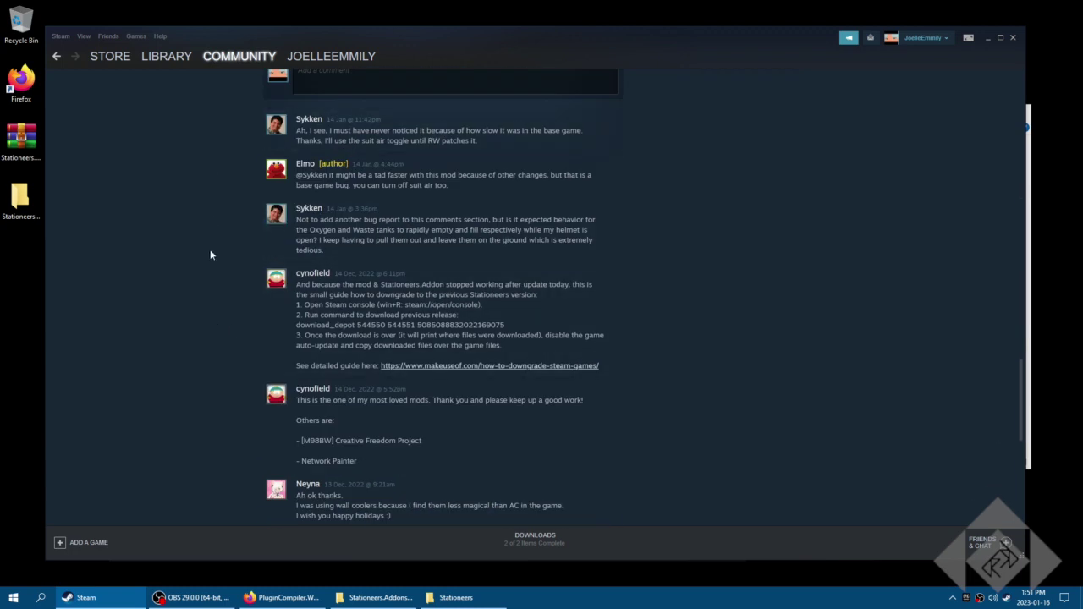
pyautogui.scroll(8, 211, 255)
# Switch to Firefox and return to the Stationeers.Addons repository's list of open issues
pyautogui.click(282, 597)
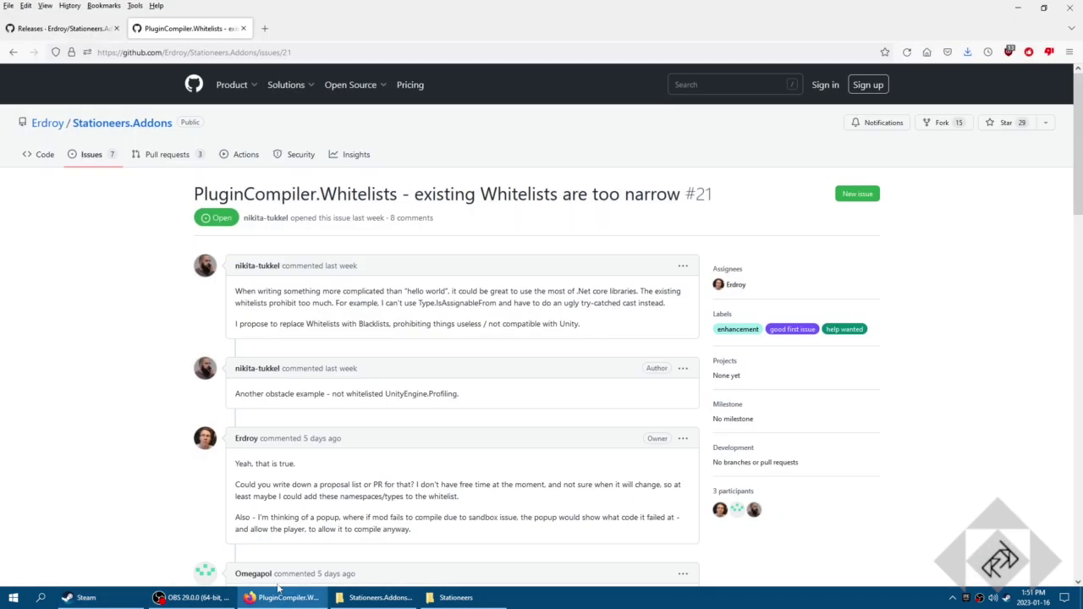
pyautogui.click(92, 155)
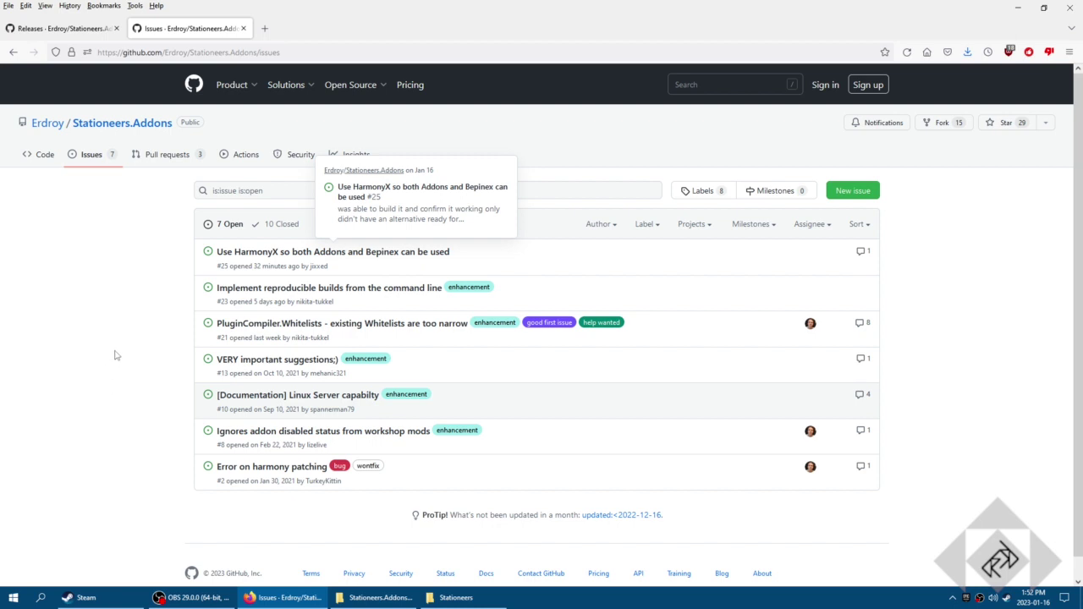
# Switch back to Steam and highlight the Trading Update 2 notice and the GitHub mod loader link in the description
pyautogui.hotkey('alt', 'Tab')
pyautogui.scroll(10, 119, 353)
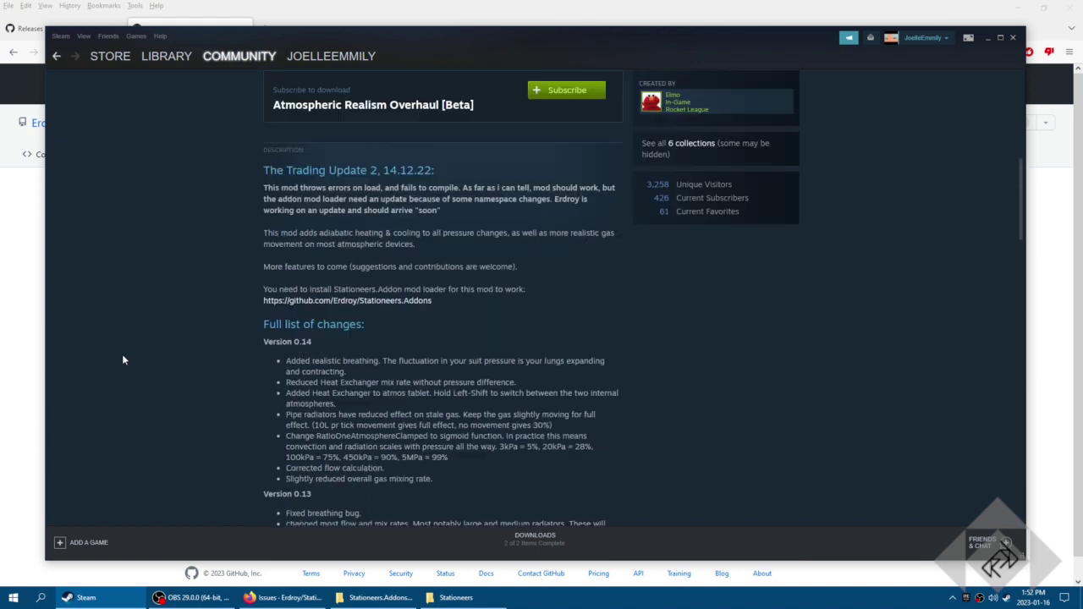
pyautogui.scroll(-3, 123, 359)
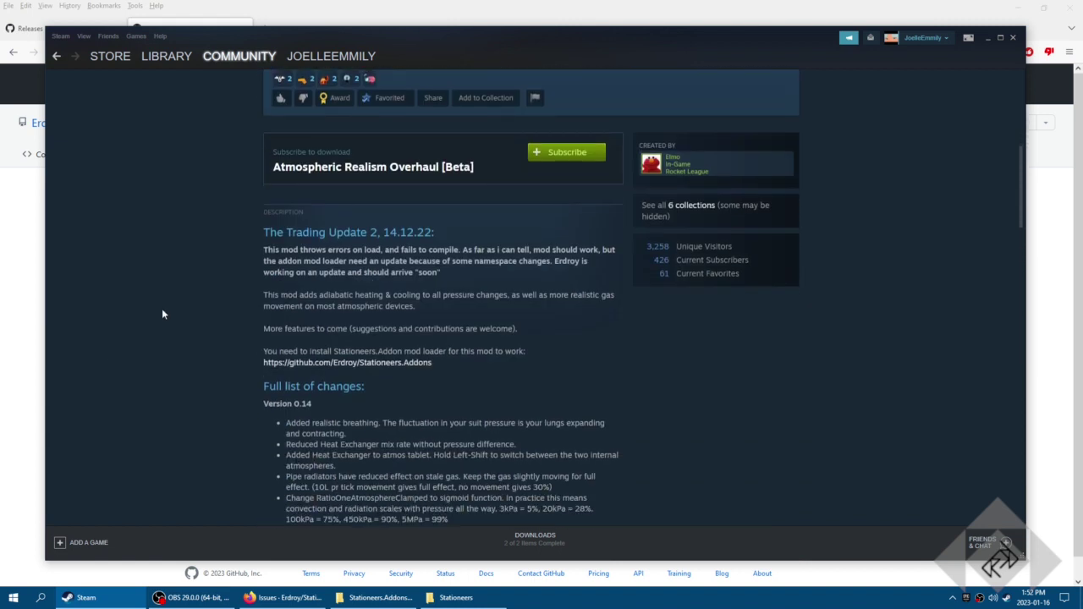
pyautogui.moveTo(260, 253); pyautogui.dragTo(487, 277)
pyautogui.click(481, 277)
pyautogui.moveTo(288, 294); pyautogui.dragTo(186, 347)
pyautogui.click(184, 347)
pyautogui.moveTo(470, 365); pyautogui.dragTo(264, 367)
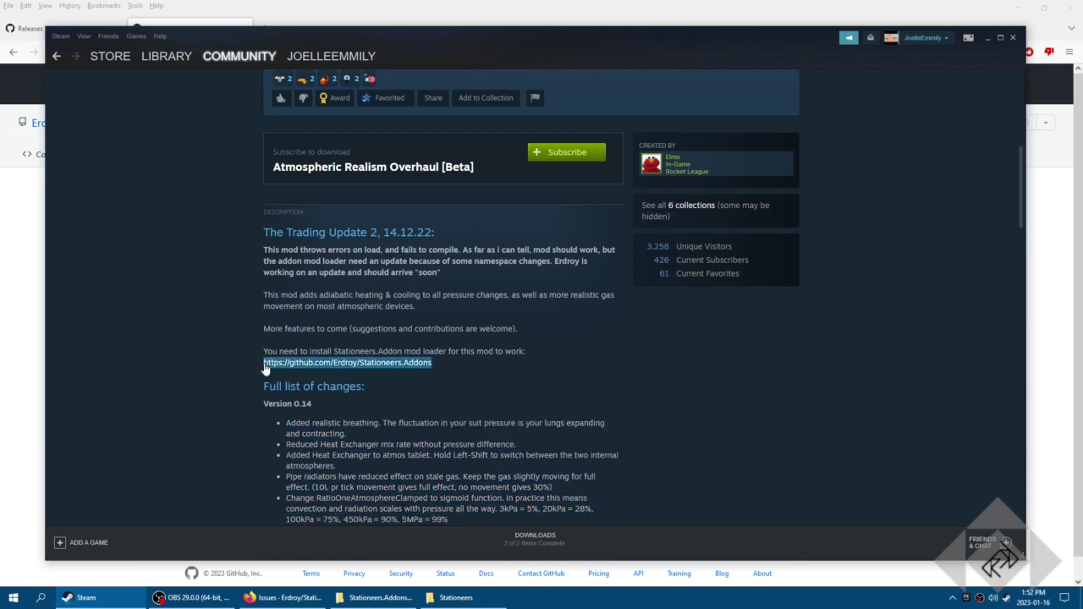
pyautogui.scroll(4, 265, 368)
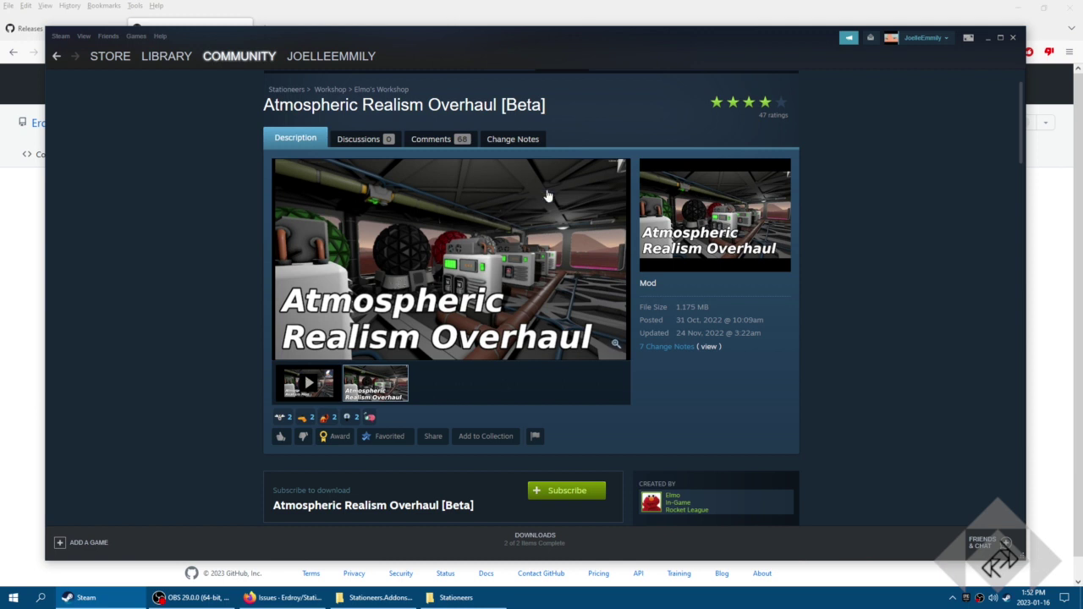
pyautogui.scroll(-3, 232, 201)
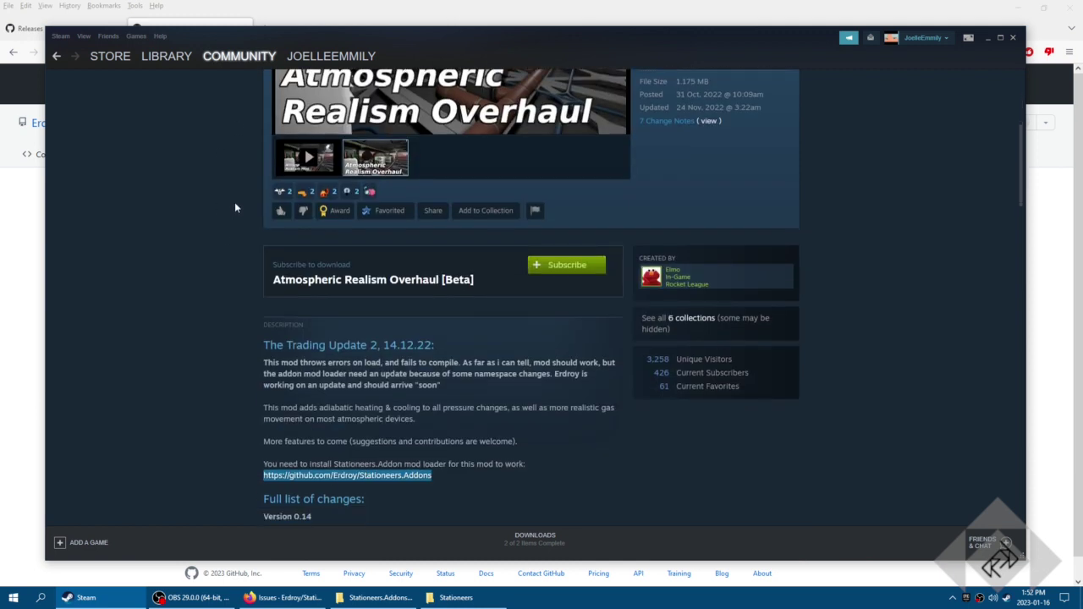
pyautogui.scroll(3, 193, 187)
pyautogui.scroll(-3, 193, 187)
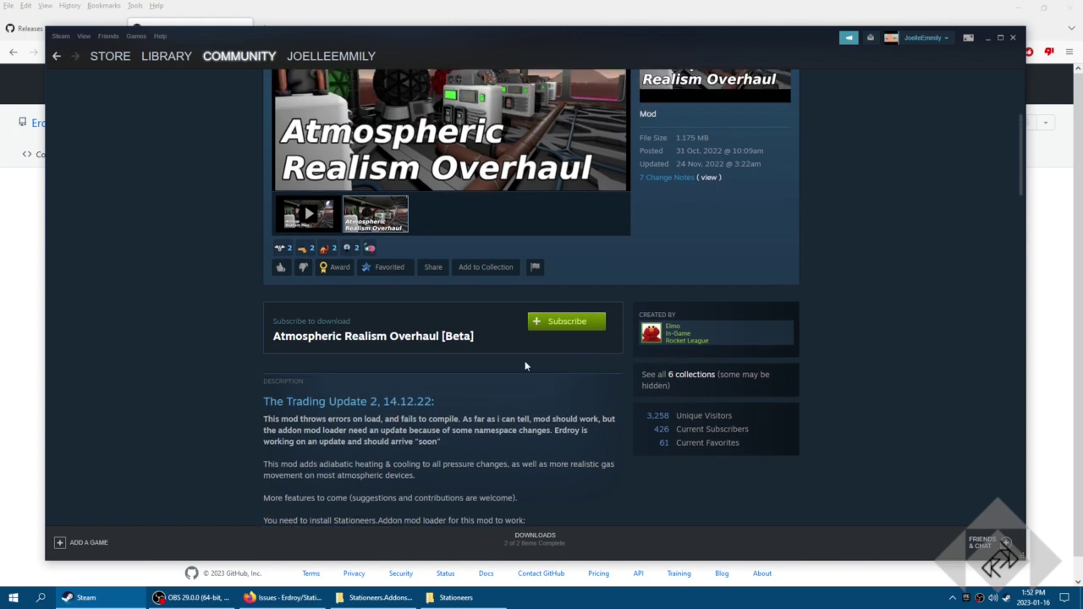
# Open the Workshop of the Atmospheric Realism Overhaul creator and look over the first page of Stationeers items
pyautogui.scroll(3, 525, 366)
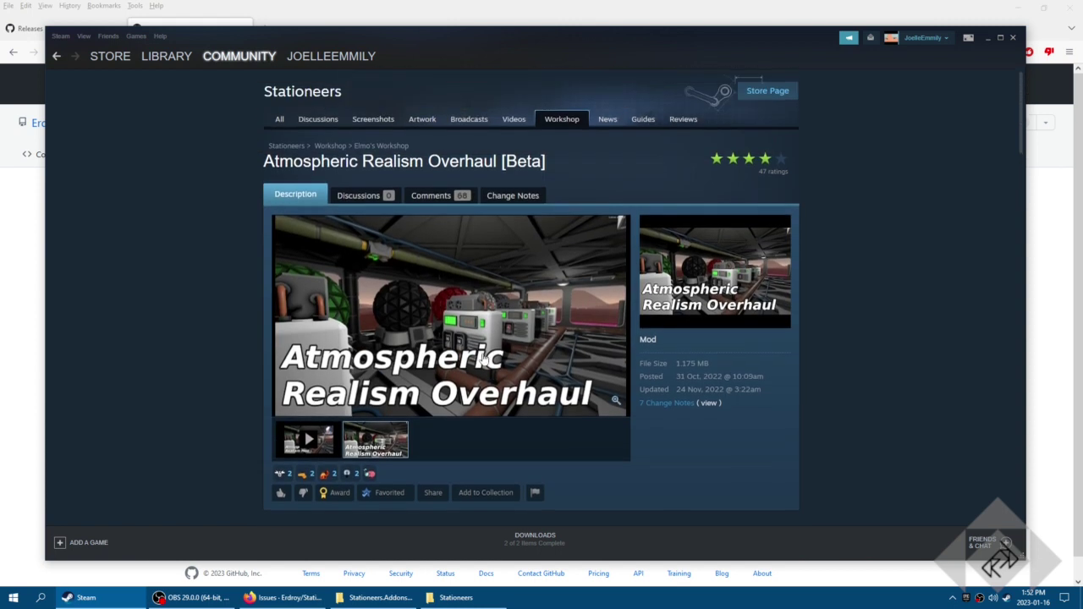
pyautogui.click(377, 146)
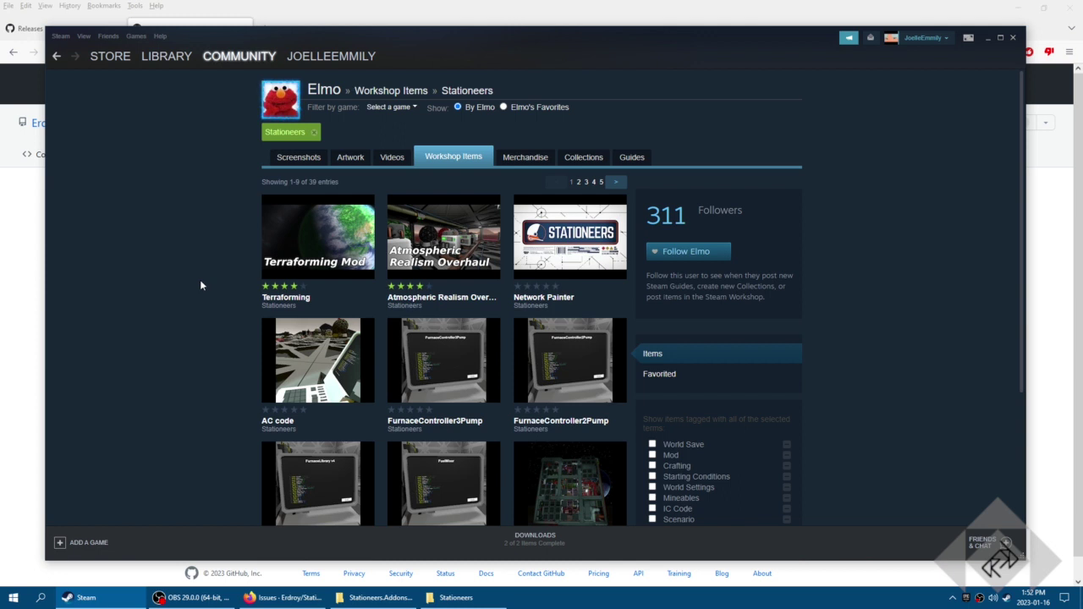
pyautogui.moveTo(286, 218)
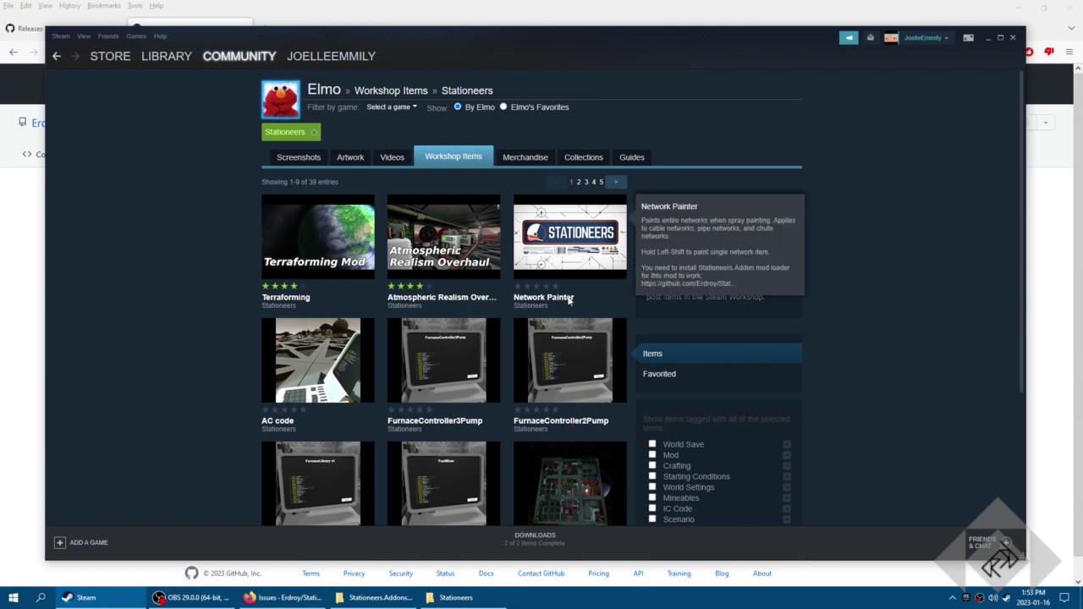
pyautogui.scroll(-3, 271, 380)
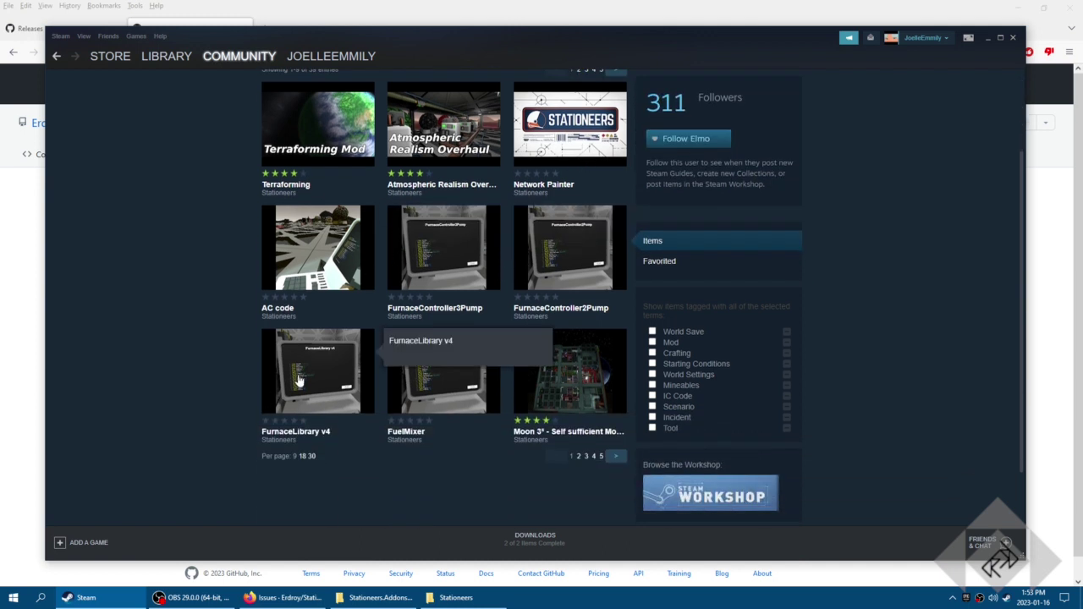
# Page through the rest of the creator's Stationeers Workshop items up to page 5
pyautogui.click(619, 460)
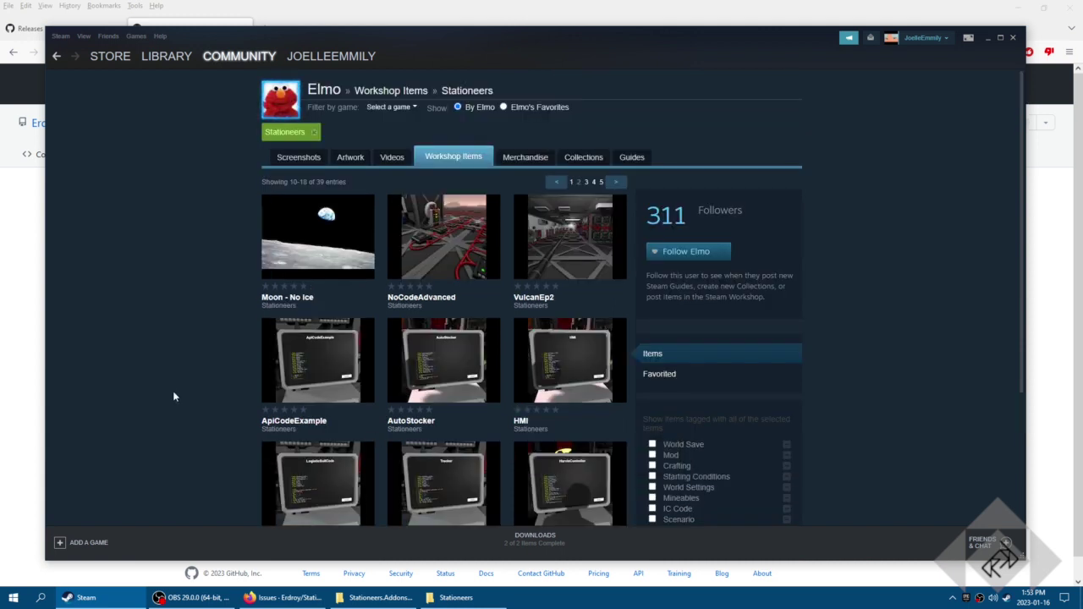
pyautogui.scroll(-4, 173, 395)
pyautogui.click(616, 384)
pyautogui.scroll(-4, 215, 373)
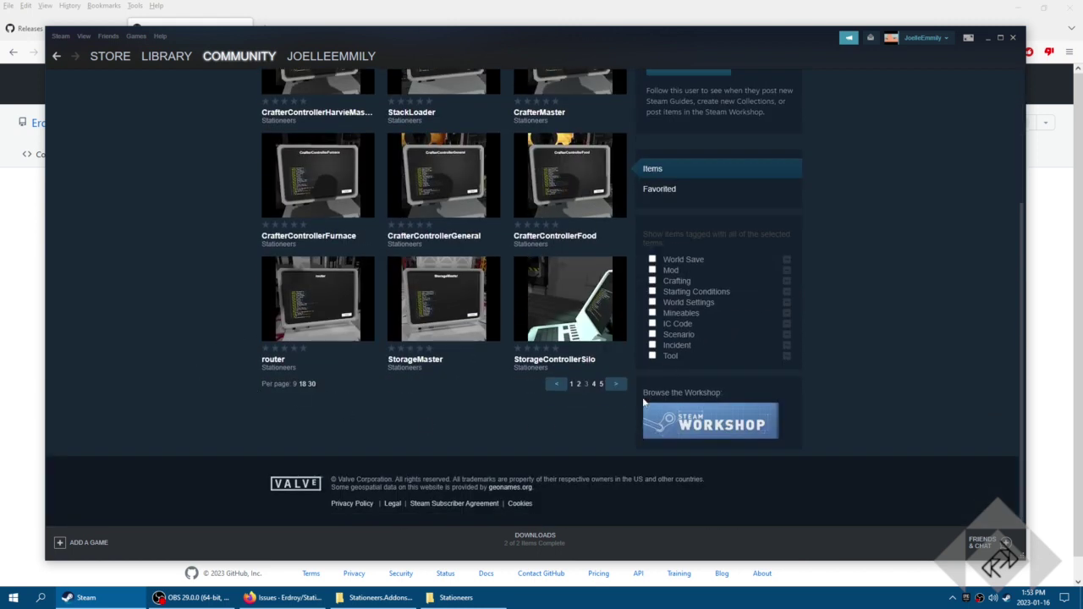
pyautogui.click(616, 383)
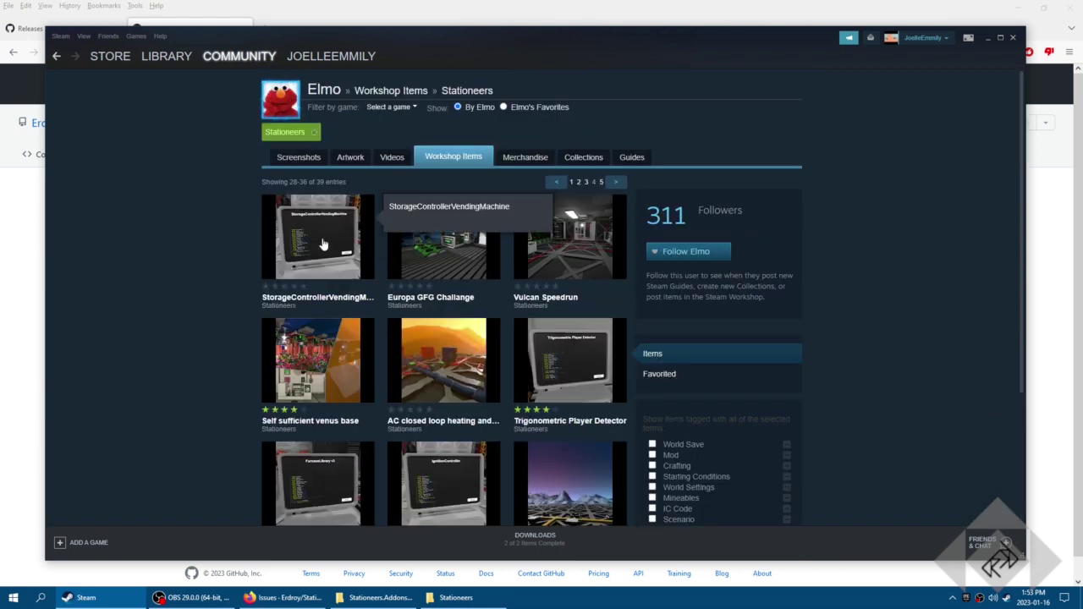
pyautogui.scroll(-3, 183, 331)
pyautogui.click(618, 386)
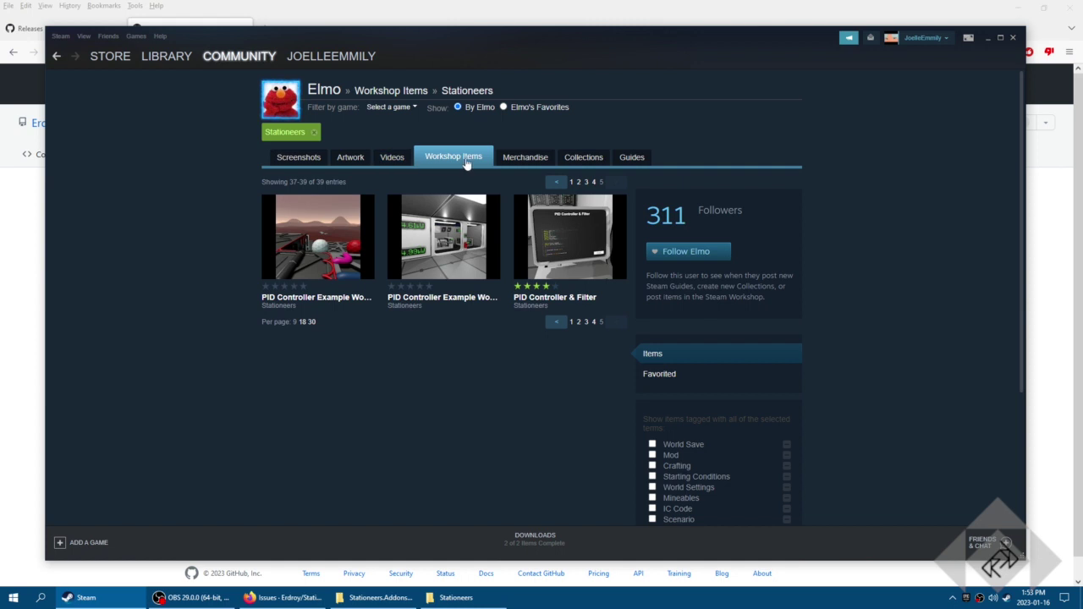
# Go back from the creator's item pages to the Most Popular list on the Stationeers Workshop home page
pyautogui.click(57, 57)
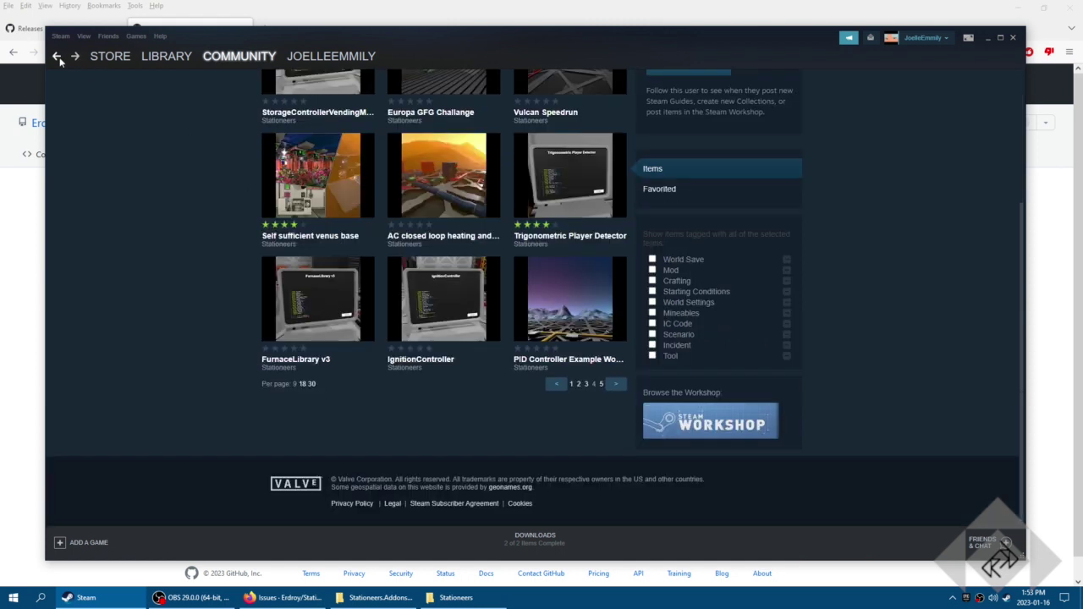
pyautogui.click(57, 57)
pyautogui.click(56, 57)
pyautogui.click(57, 56)
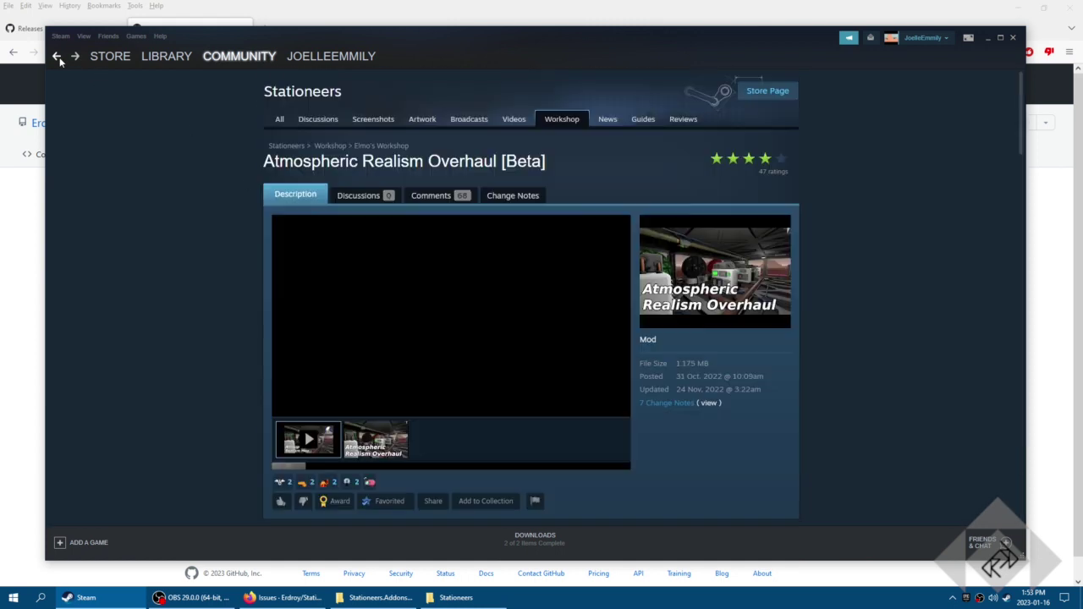
pyautogui.click(56, 57)
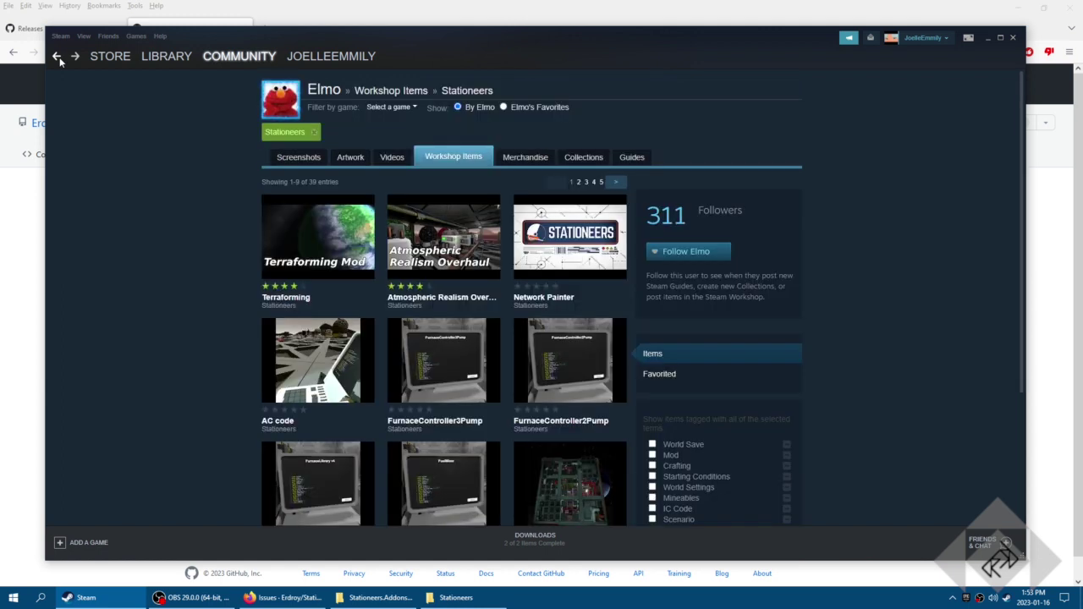
pyautogui.click(57, 56)
pyautogui.click(57, 57)
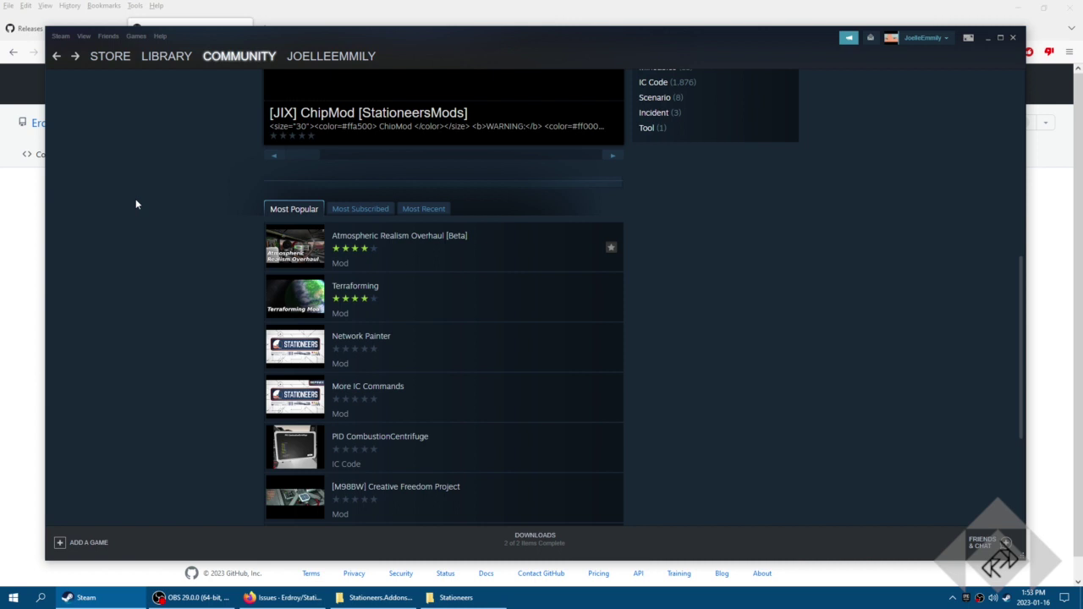
# Open the More IC Commands mod from the Most Popular list and read its description and BepInEx requirement
pyautogui.scroll(-1, 135, 204)
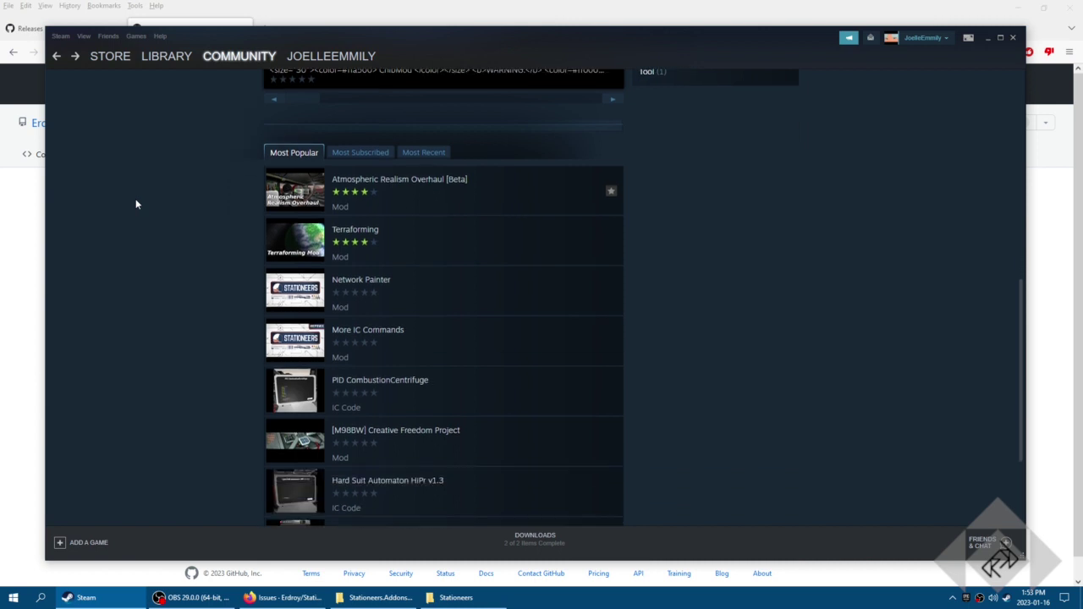
pyautogui.click(417, 337)
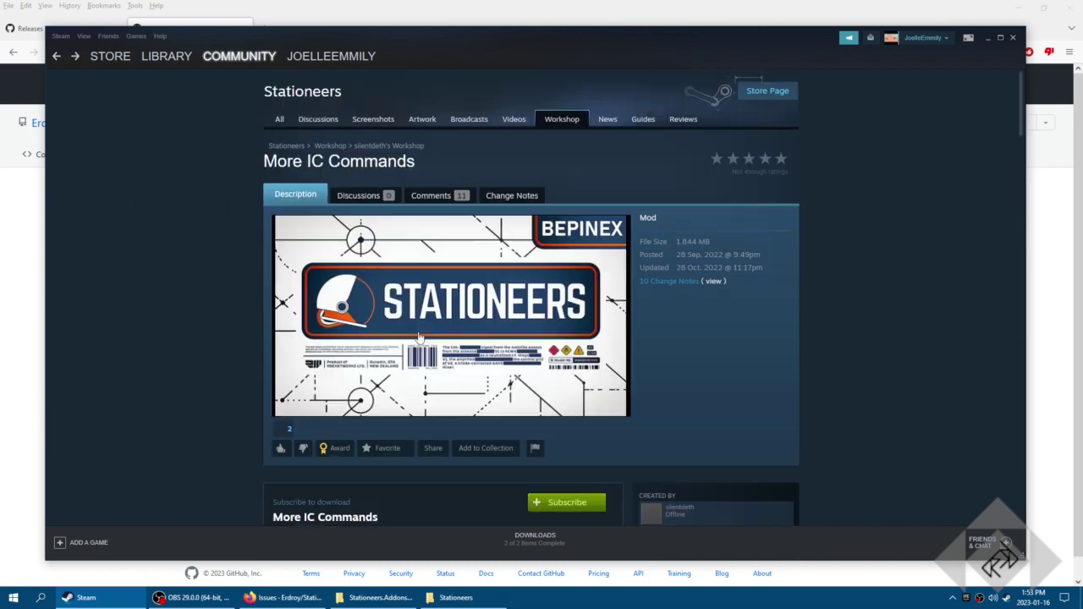
pyautogui.scroll(-3, 146, 345)
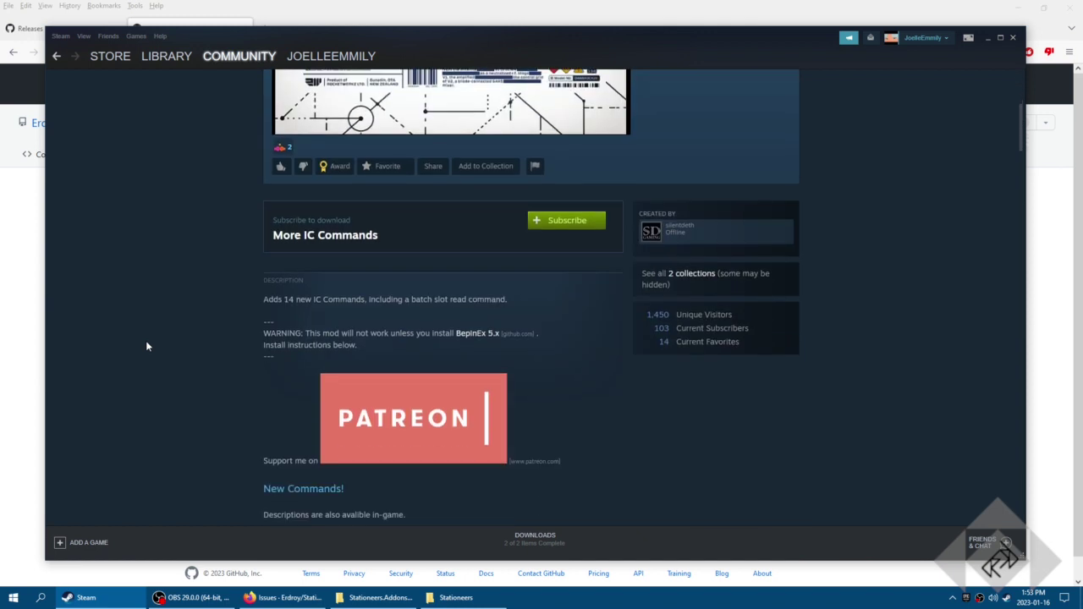
pyautogui.scroll(-3, 146, 346)
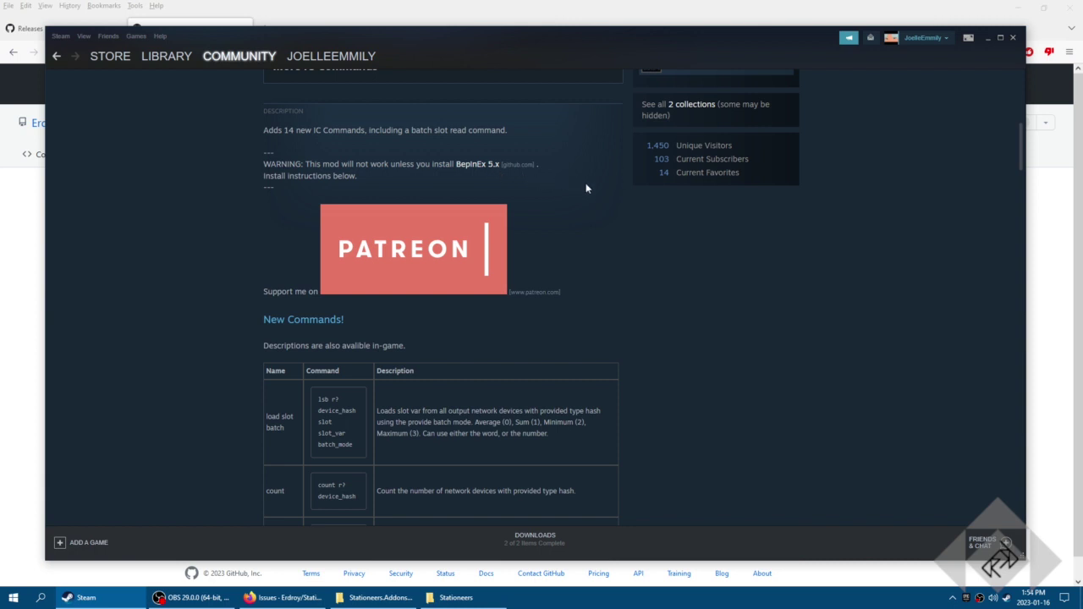
pyautogui.scroll(-4, 591, 237)
pyautogui.scroll(4, 591, 236)
# Follow the BepInEx 5.x link to the external GitHub site and look over the BepInEx 5.4.21 release notes and assets
pyautogui.click(479, 163)
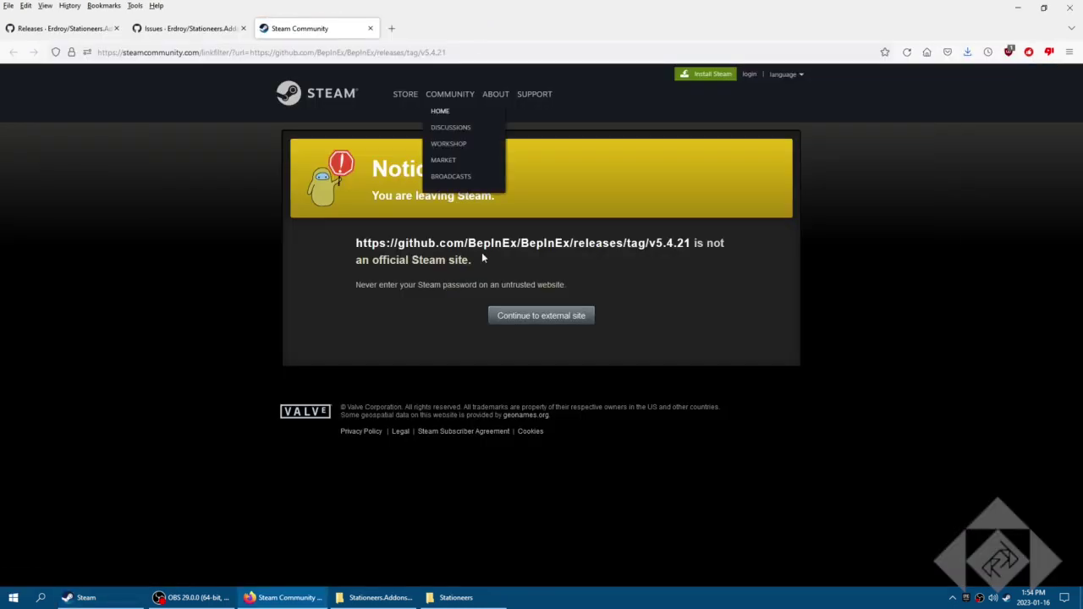
pyautogui.click(546, 318)
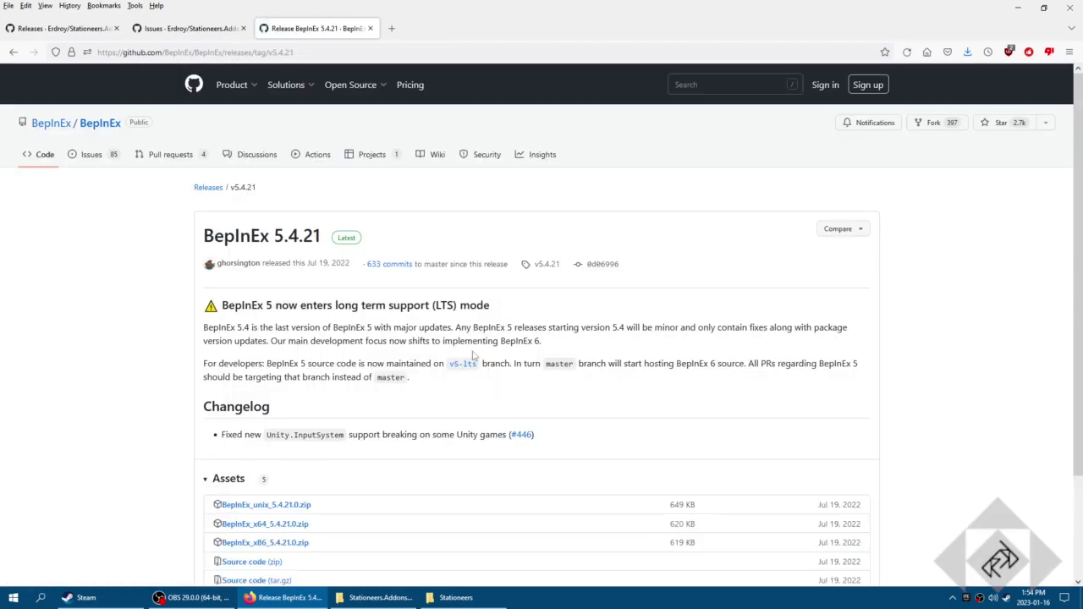
pyautogui.scroll(-3, 153, 299)
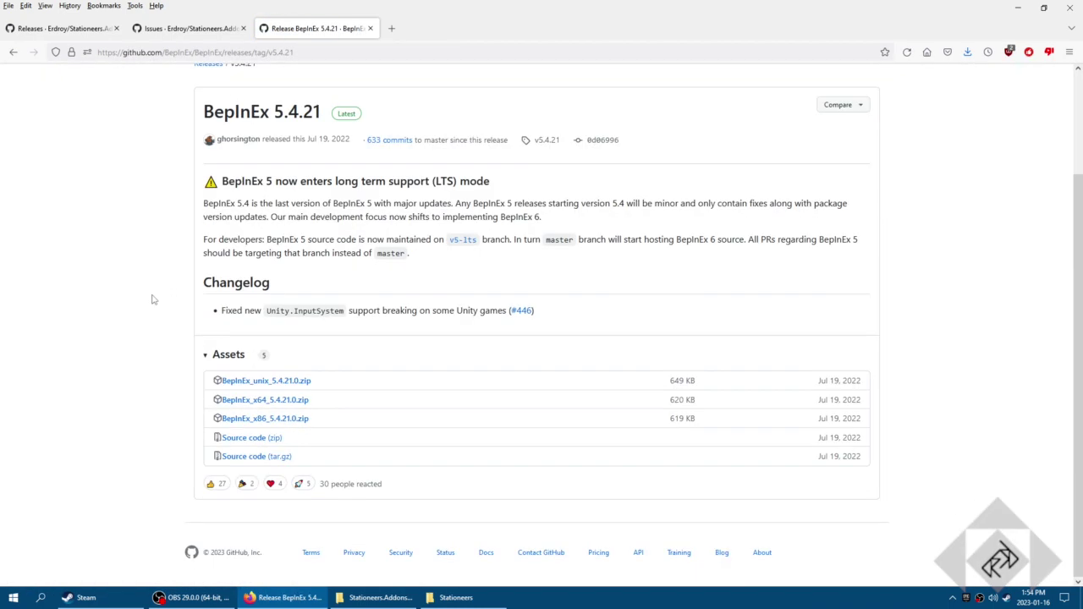
pyautogui.scroll(3, 167, 277)
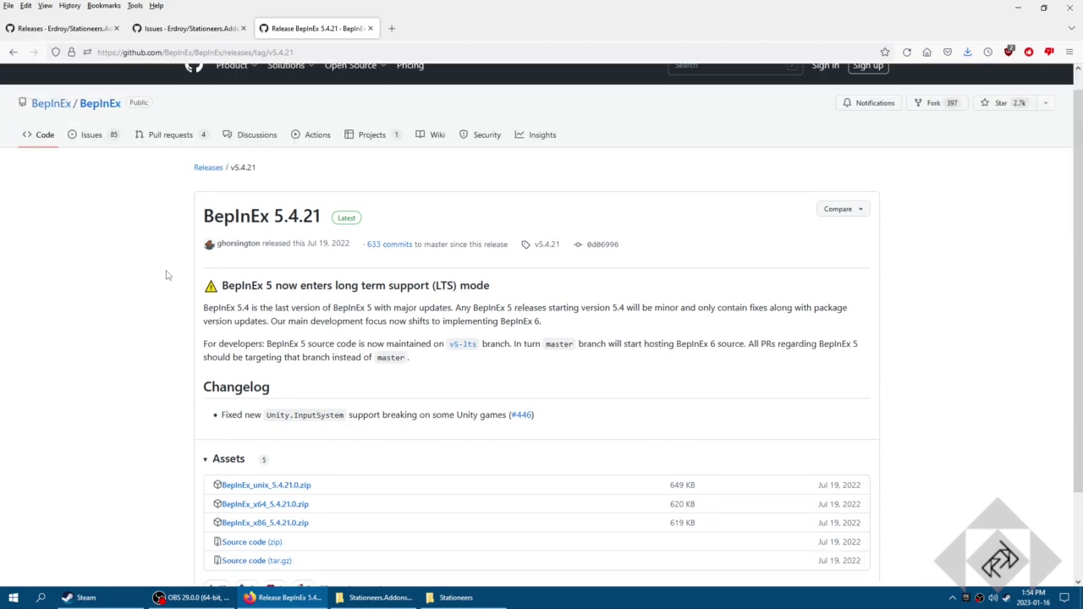
# Open the BepInEx repository's main page and read through its file list and README
pyautogui.click(102, 124)
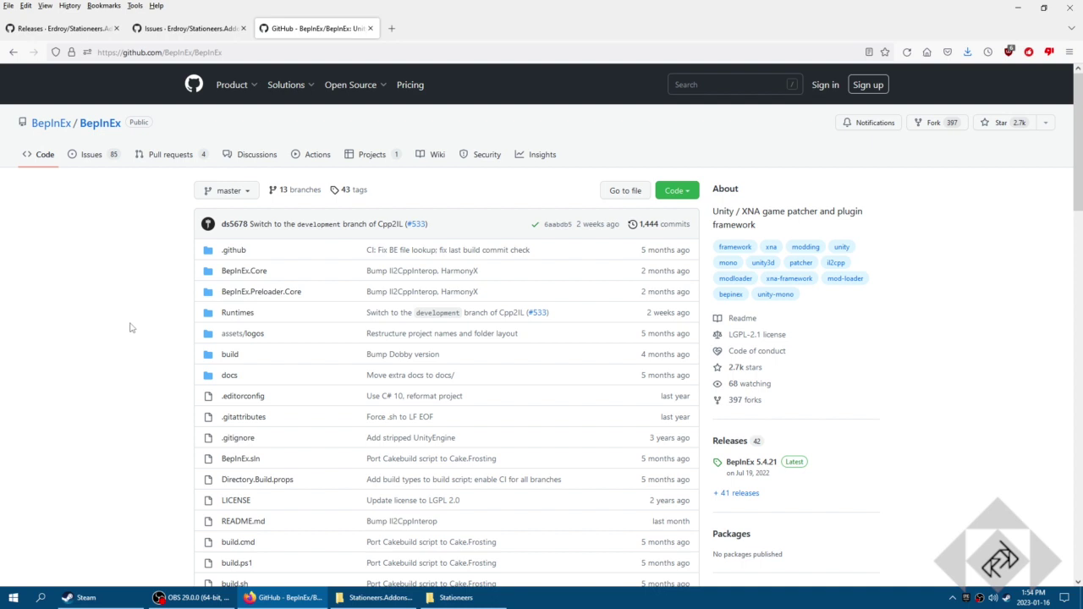
pyautogui.scroll(-3, 131, 328)
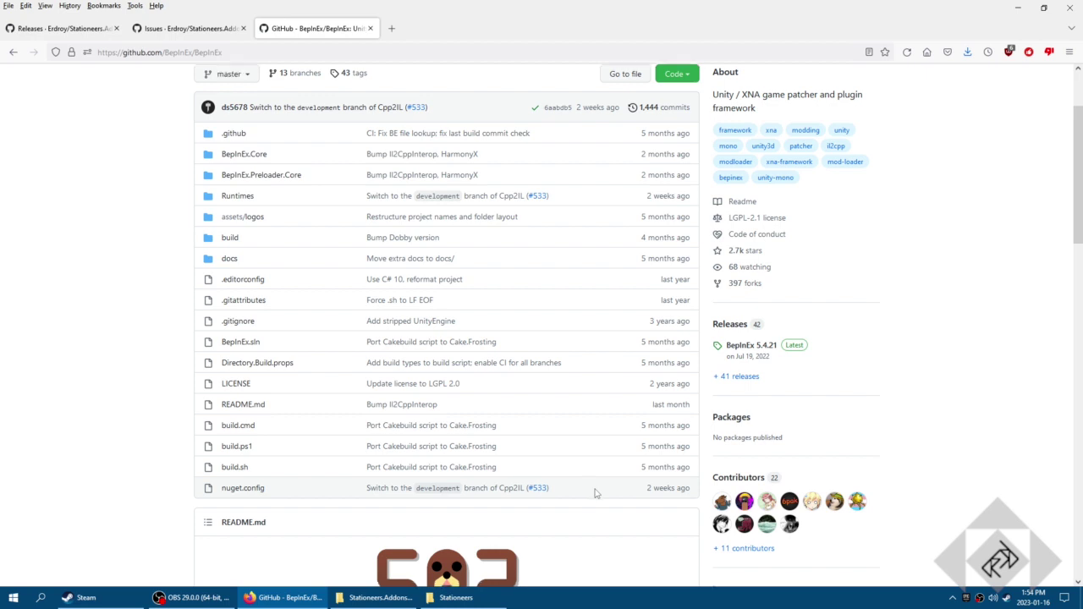
pyautogui.scroll(-5, 595, 494)
pyautogui.scroll(-1, 62, 412)
pyautogui.scroll(-3, 62, 412)
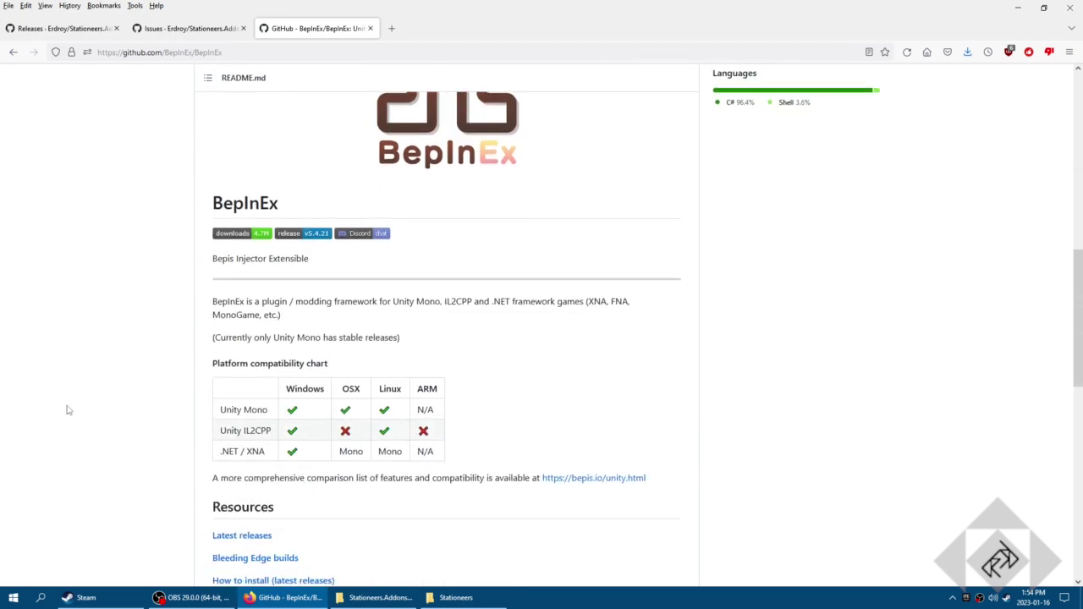
pyautogui.scroll(-4, 69, 411)
pyautogui.scroll(-8, 68, 411)
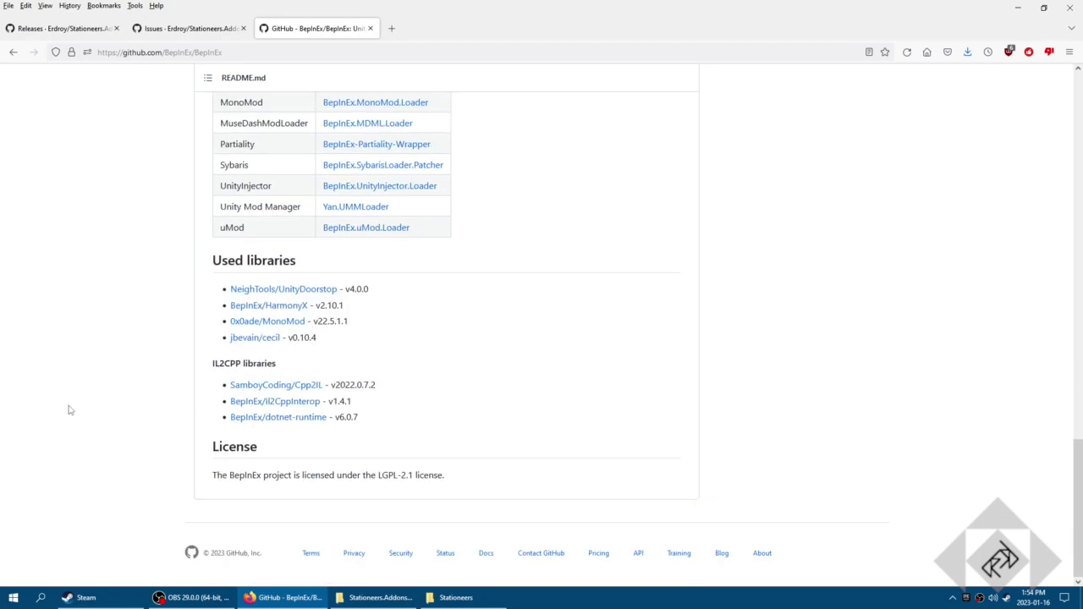
pyautogui.scroll(20, 71, 409)
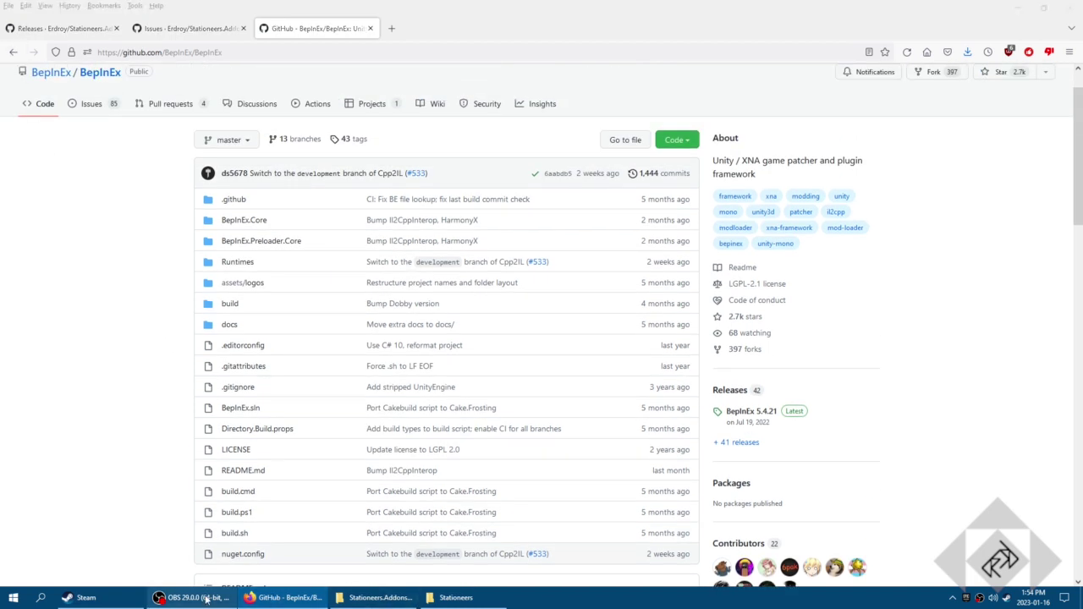
# Switch back to Steam and read the new command table and BepInEx install instructions on the More IC Commands page
pyautogui.moveTo(291, 605)
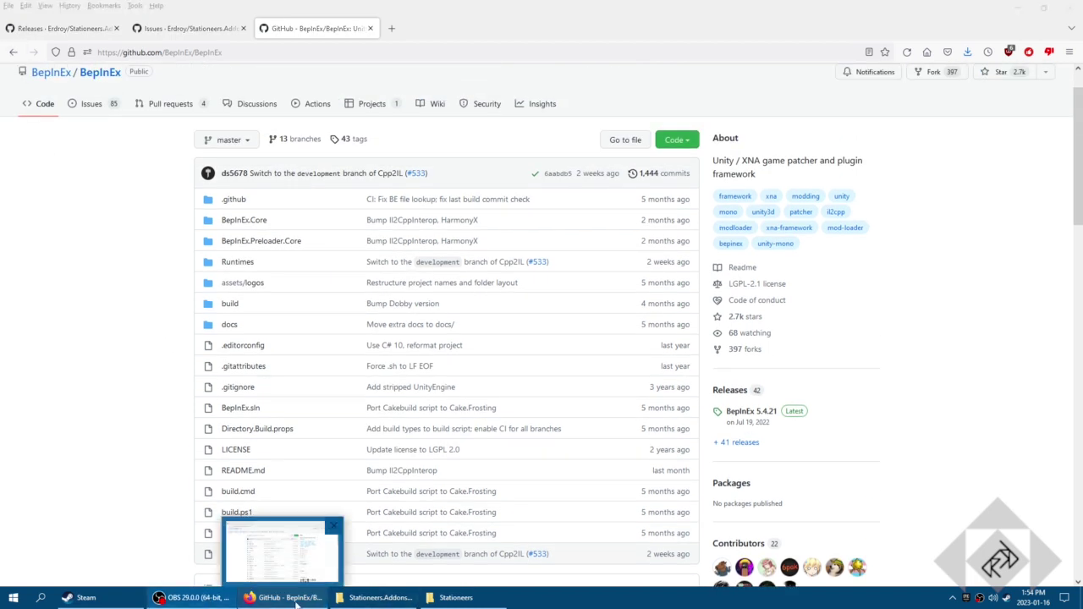
pyautogui.click(78, 598)
pyautogui.scroll(-15, 276, 292)
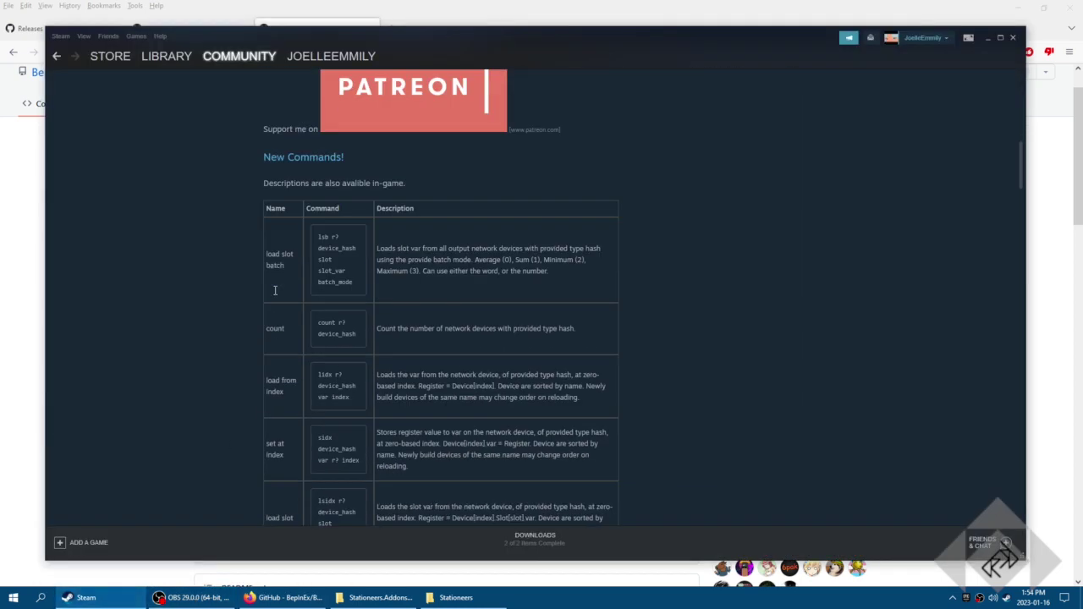
pyautogui.scroll(-5, 275, 294)
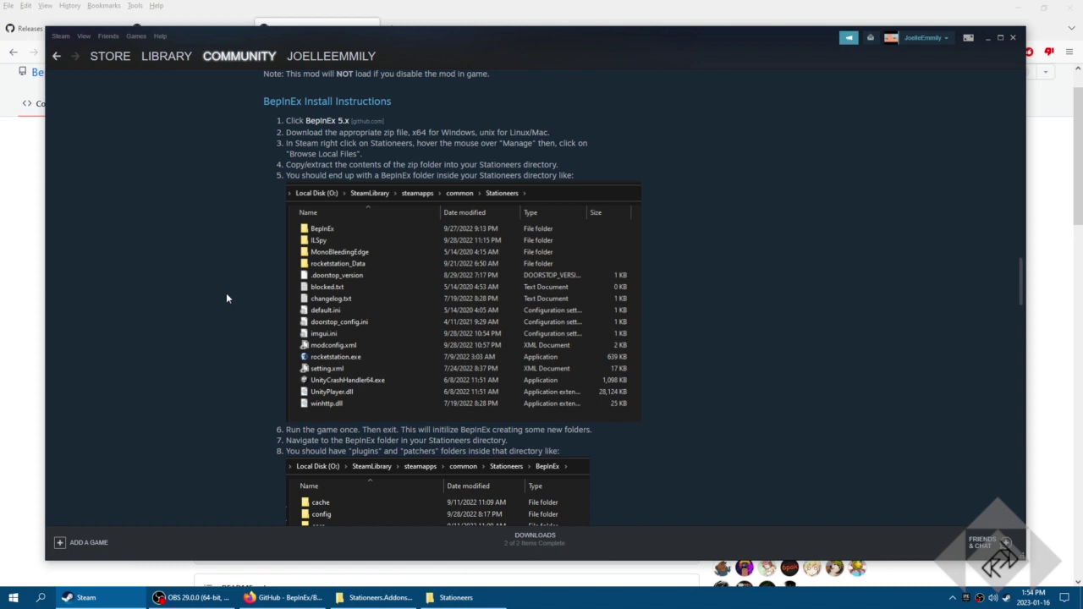
pyautogui.scroll(-10, 226, 293)
pyautogui.scroll(-10, 226, 293)
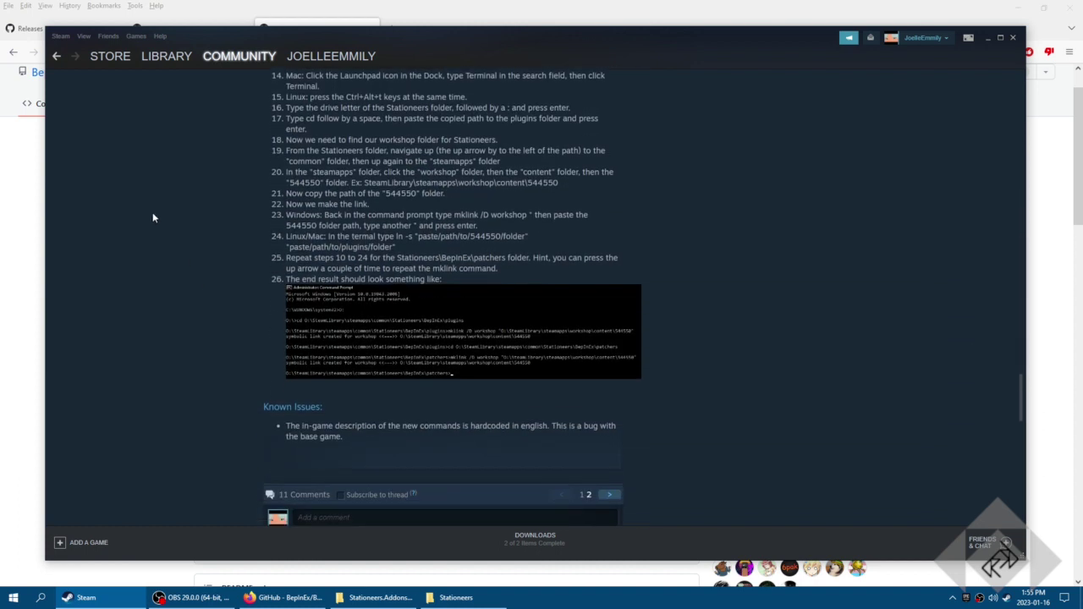
# Return to the Stationeers Workshop home page, open the full list of items and browse the most popular ones
pyautogui.click(57, 56)
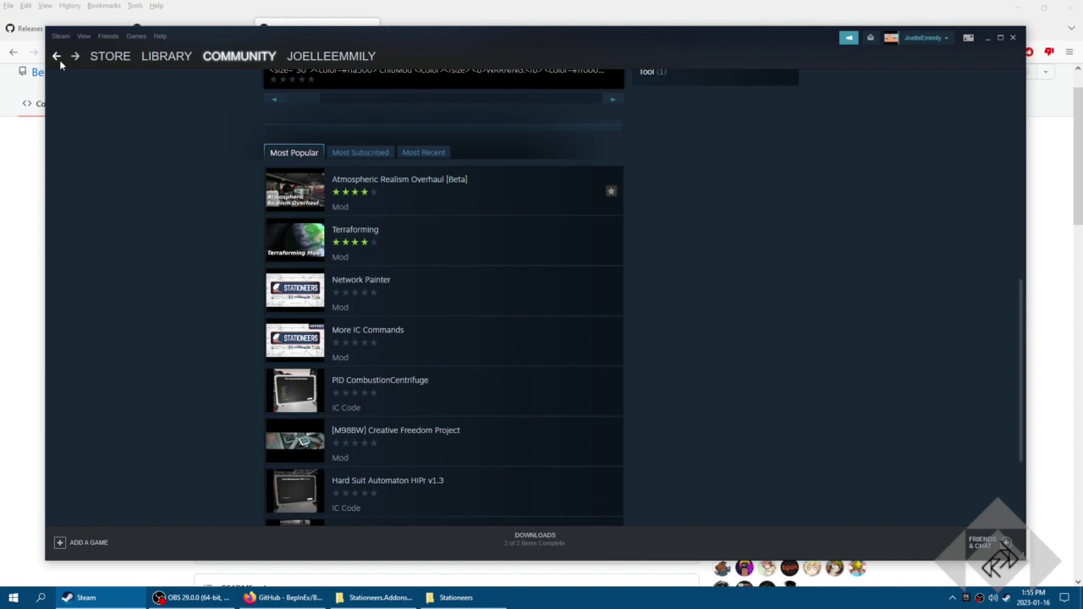
pyautogui.scroll(-3, 107, 199)
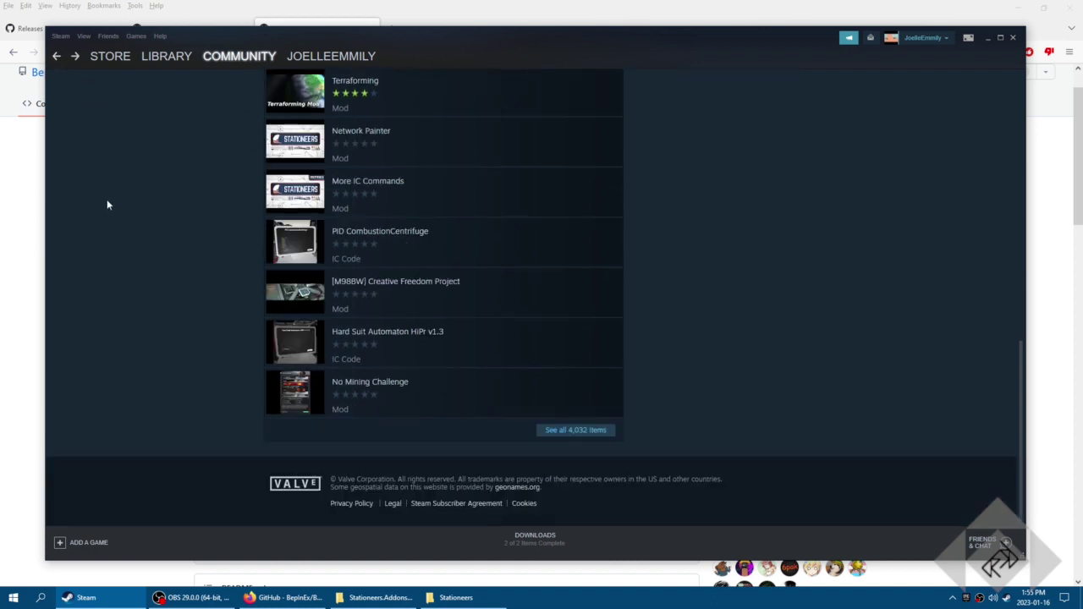
pyautogui.click(583, 433)
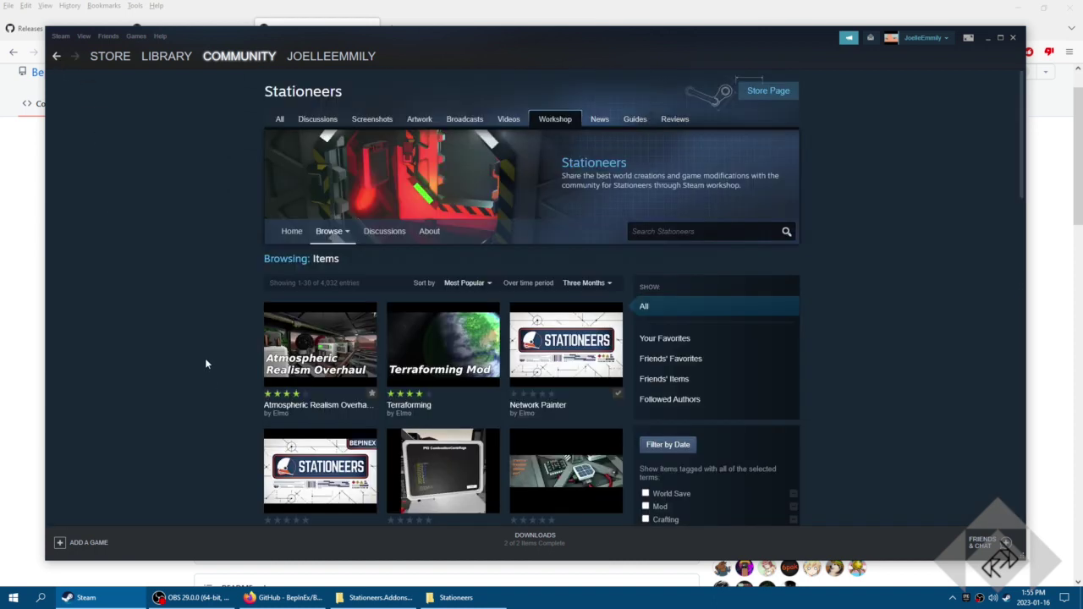
pyautogui.scroll(-3, 205, 363)
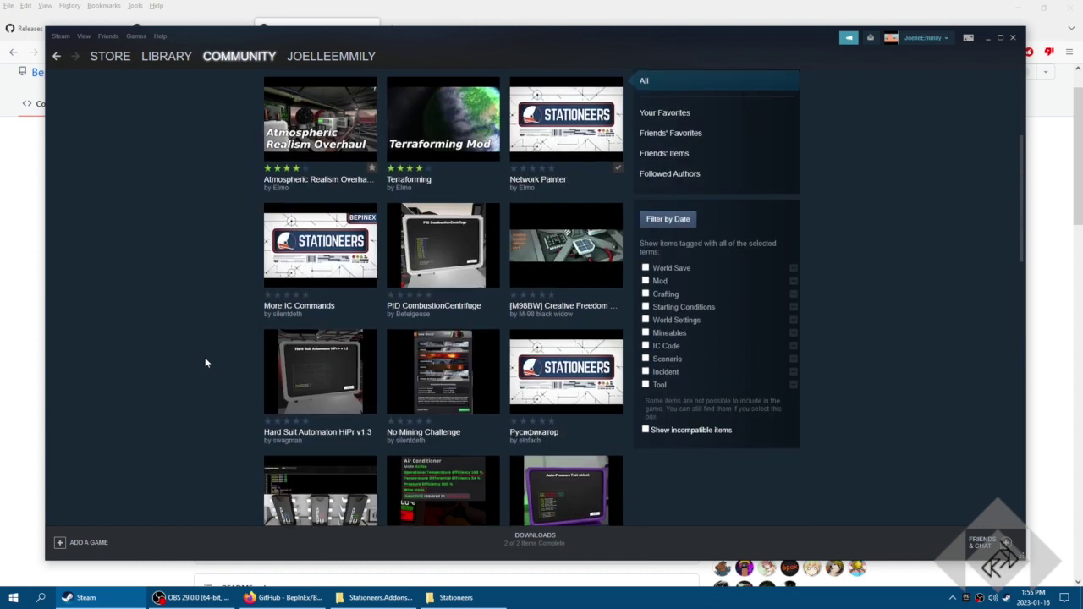
pyautogui.scroll(-2, 205, 362)
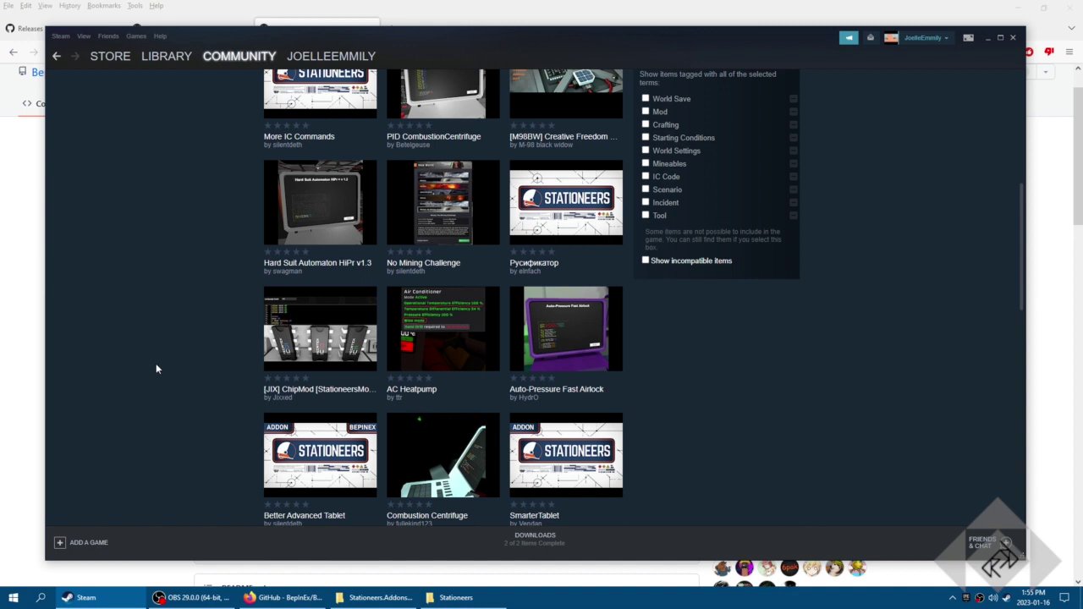
pyautogui.scroll(-1, 155, 370)
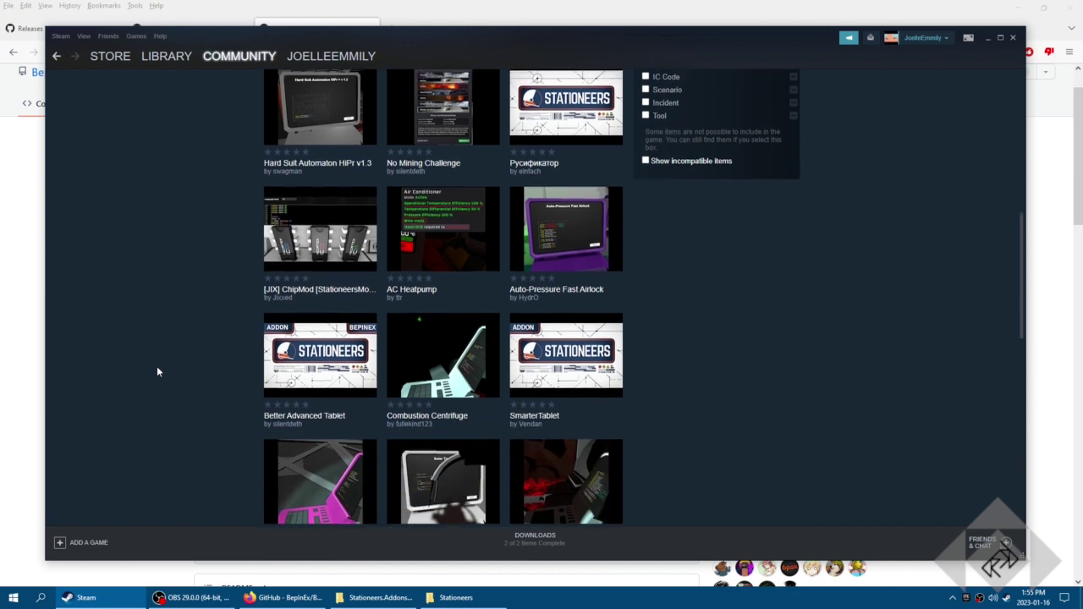
# Go to the Steam library and uninstall Stationeers from the computer
pyautogui.scroll(5, 157, 365)
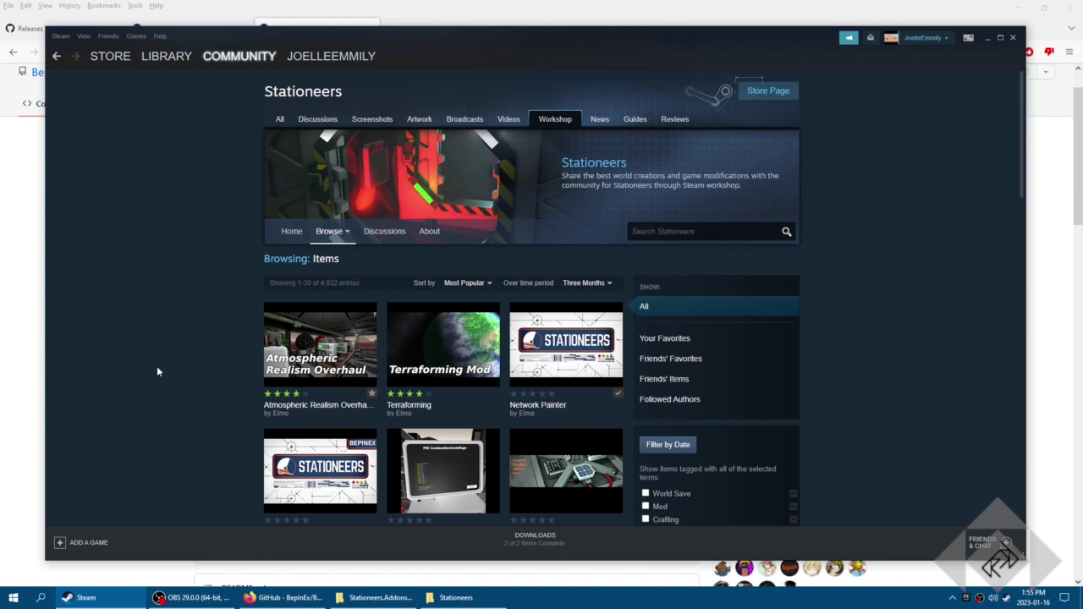
pyautogui.click(170, 59)
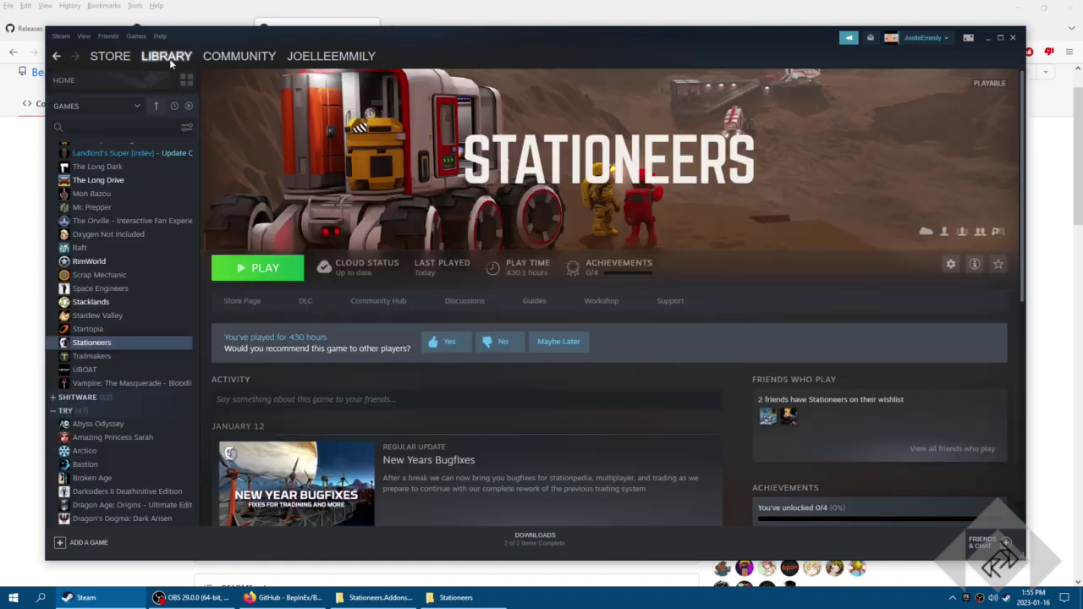
pyautogui.rightClick(108, 348)
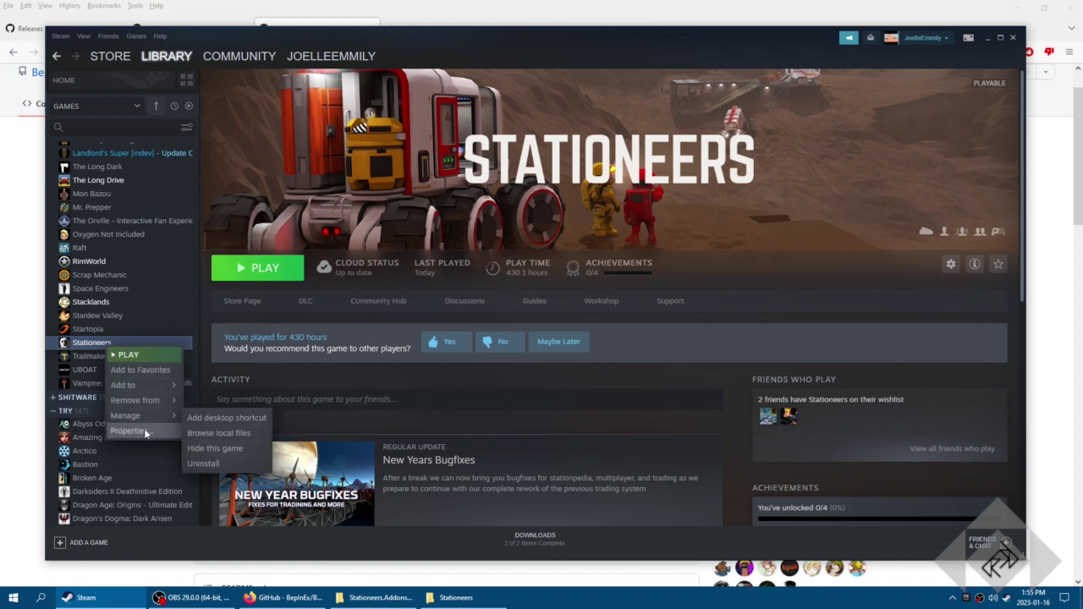
pyautogui.click(220, 463)
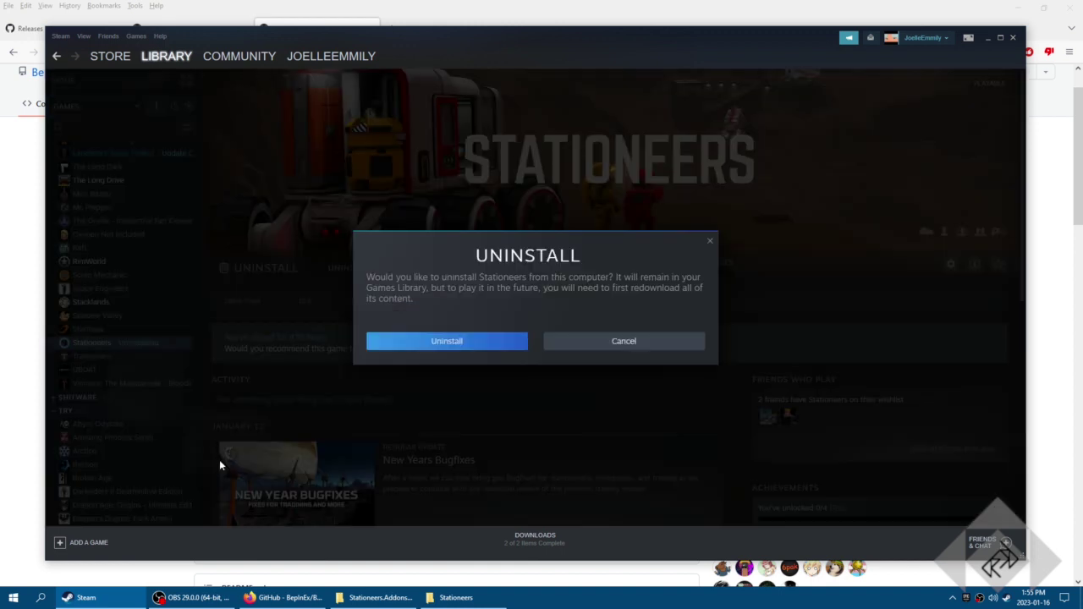
pyautogui.click(478, 342)
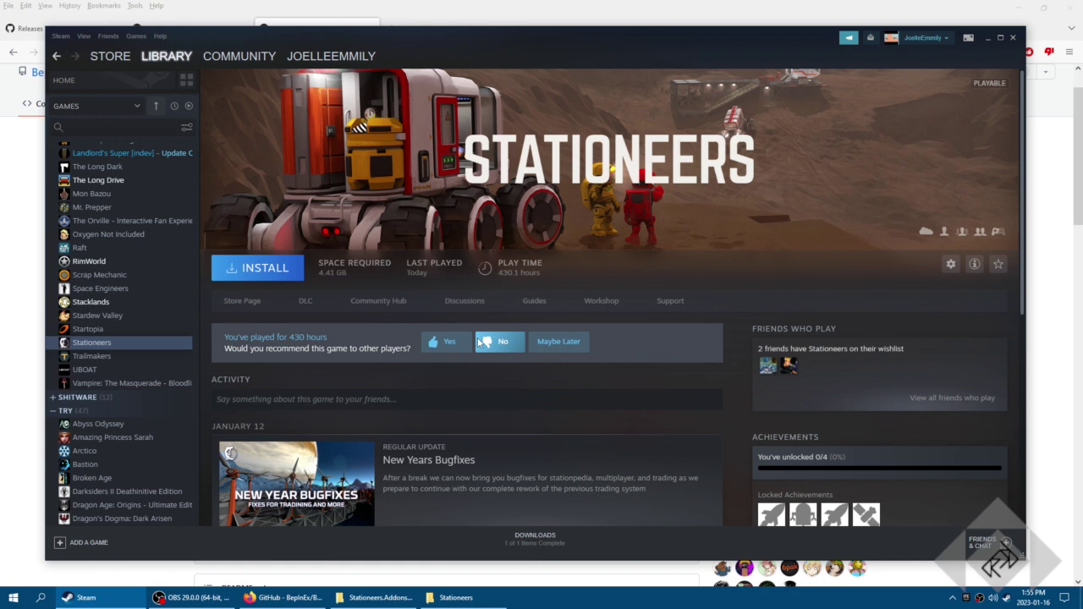
# Reinstall Stationeers from the library and finish the install wizard so the download starts
pyautogui.rightClick(100, 349)
pyautogui.moveTo(143, 419)
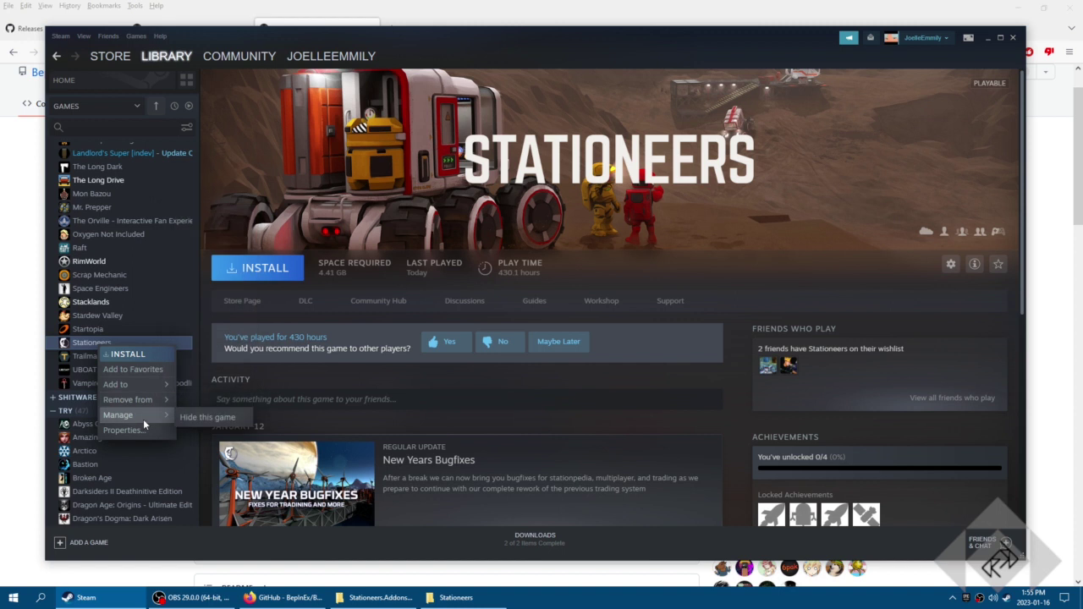
pyautogui.click(139, 355)
pyautogui.click(588, 394)
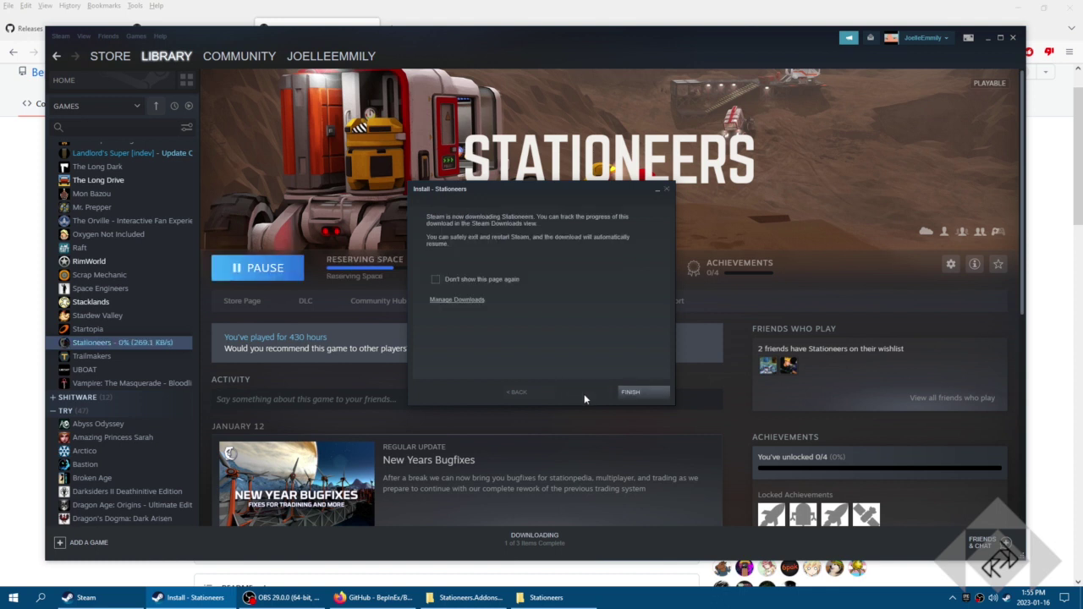
pyautogui.click(629, 395)
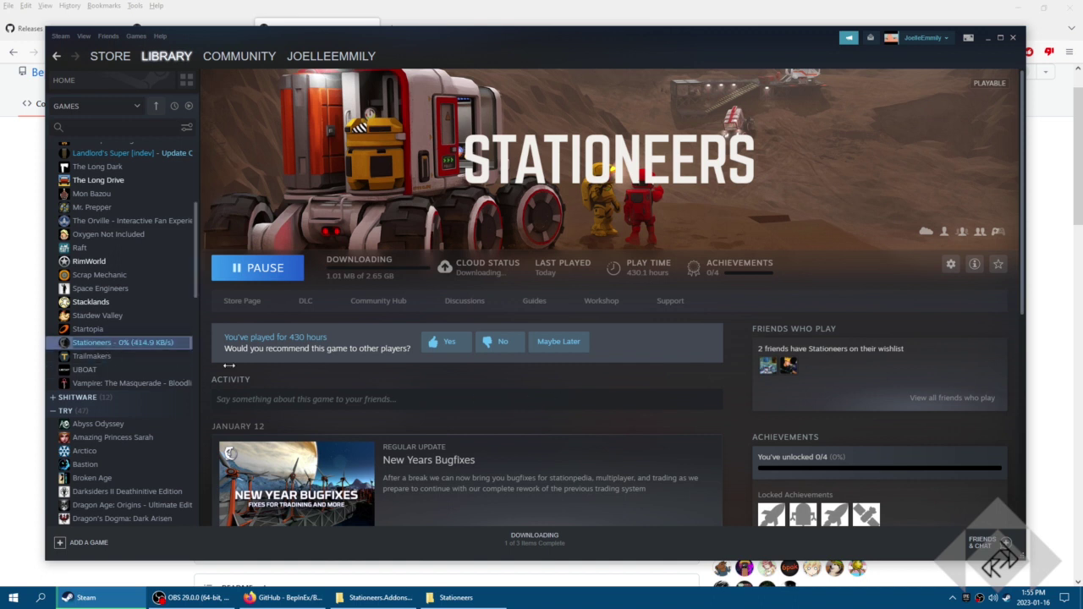
# Delete the leftover AddonManager folder, imgui.ini, modconfig.xml and version.dll from the Stationeers game folder
pyautogui.click(467, 601)
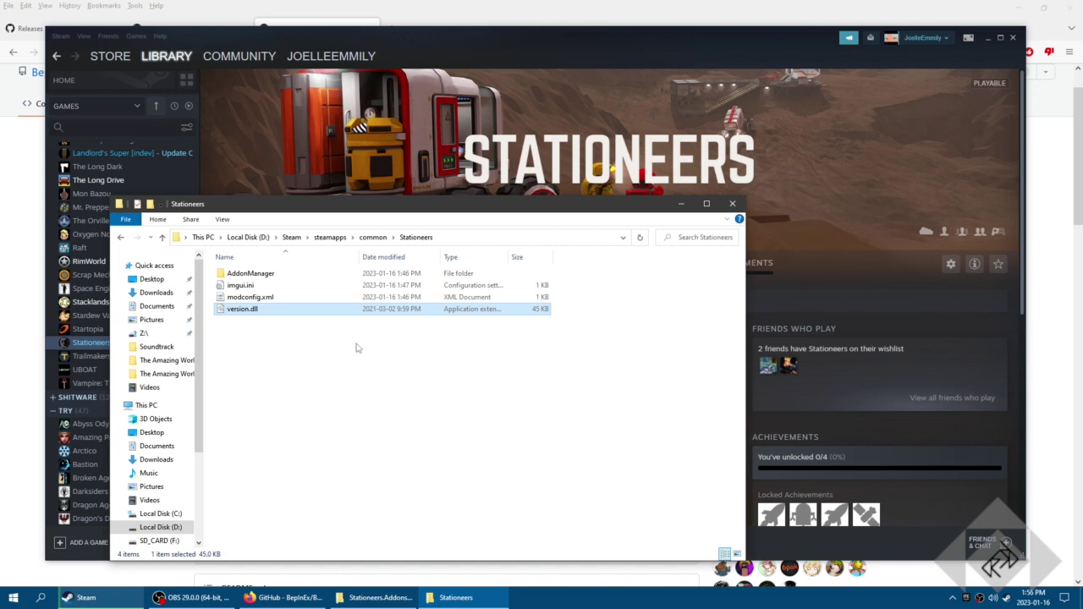
pyautogui.moveTo(356, 348); pyautogui.dragTo(242, 269)
pyautogui.rightClick(242, 269)
pyautogui.click(205, 371)
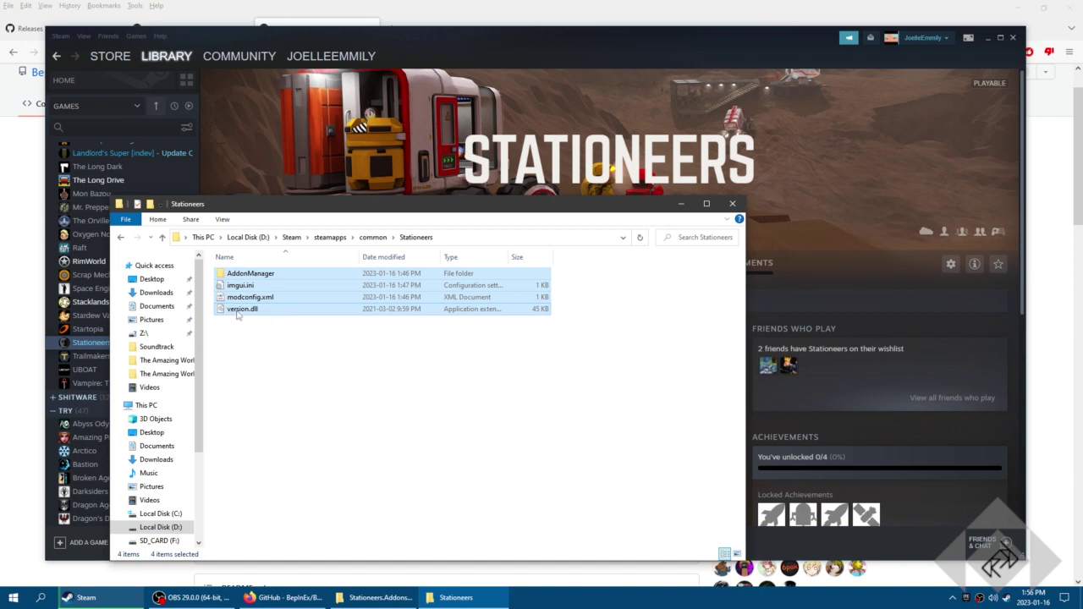
pyautogui.rightClick(305, 310)
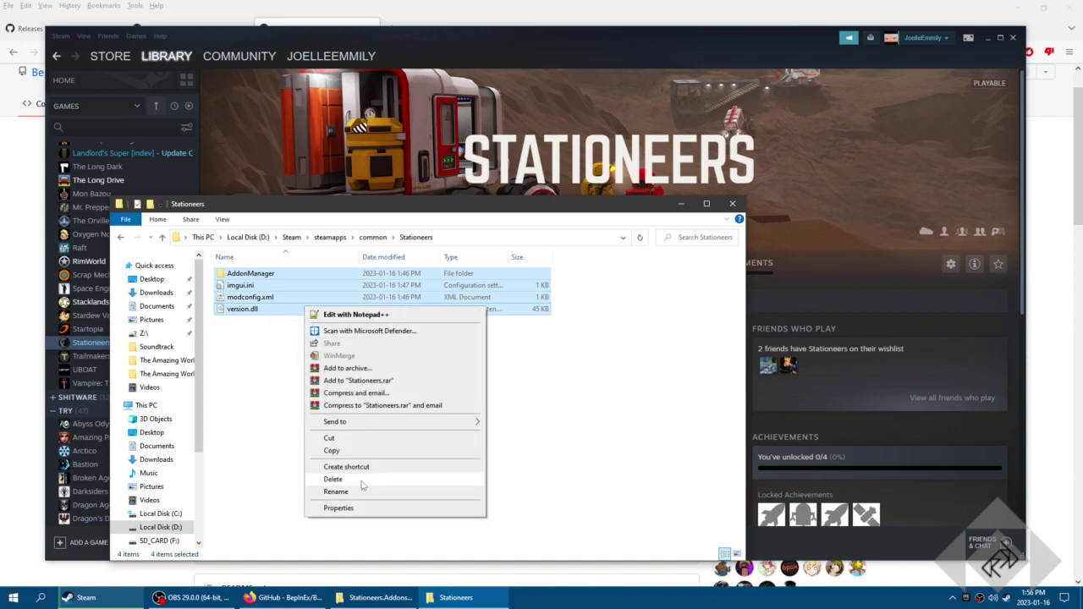
pyautogui.click(389, 479)
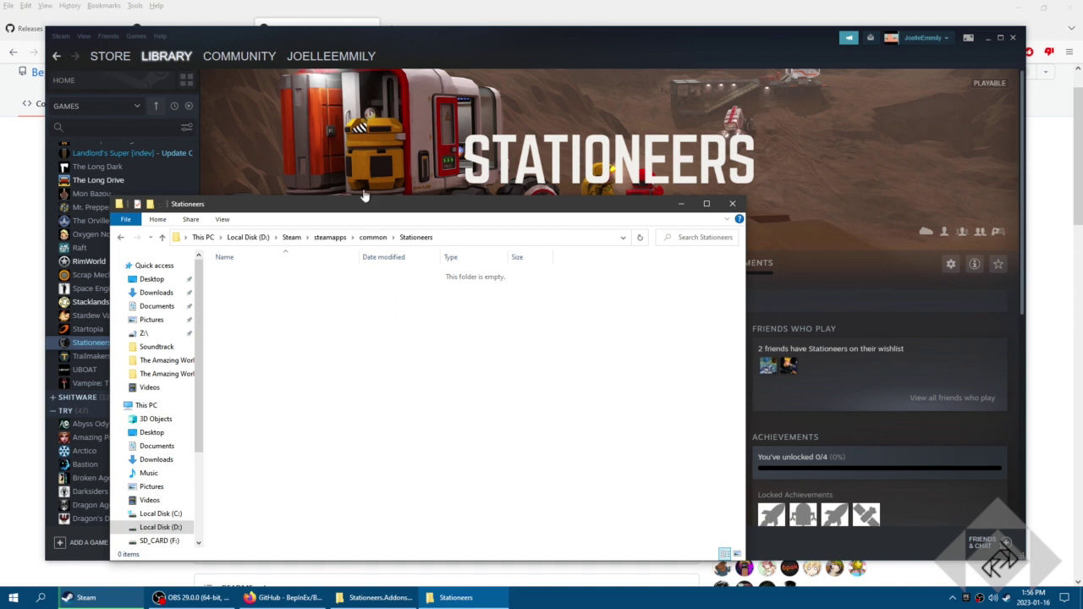
# Switch to Steam and monitor the Stationeers download on the downloads page, then return to the library home
pyautogui.click(353, 154)
pyautogui.moveTo(168, 61)
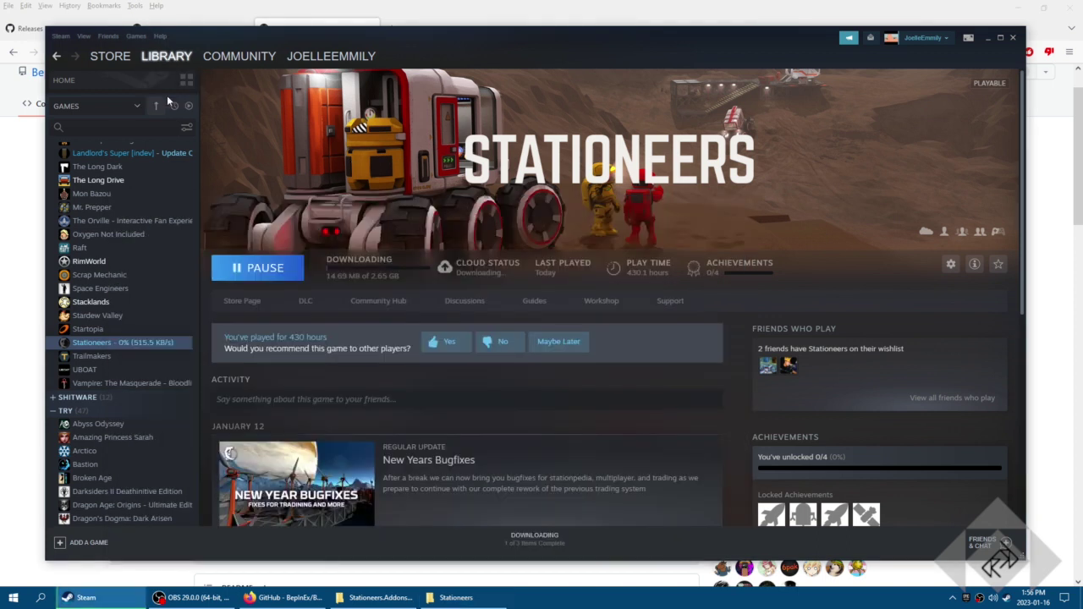
pyautogui.click(167, 98)
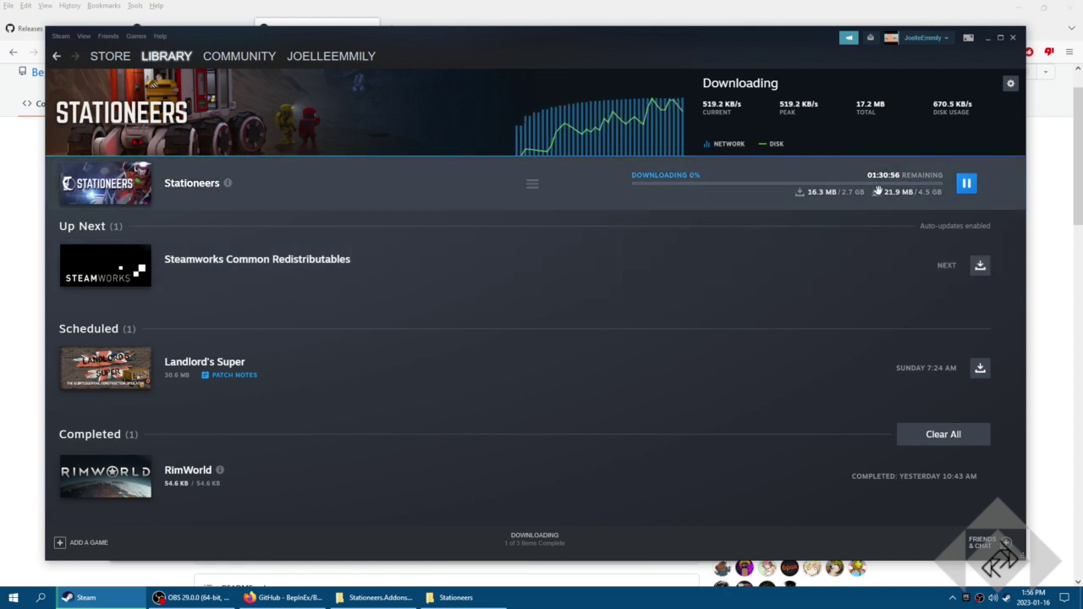
pyautogui.moveTo(881, 186)
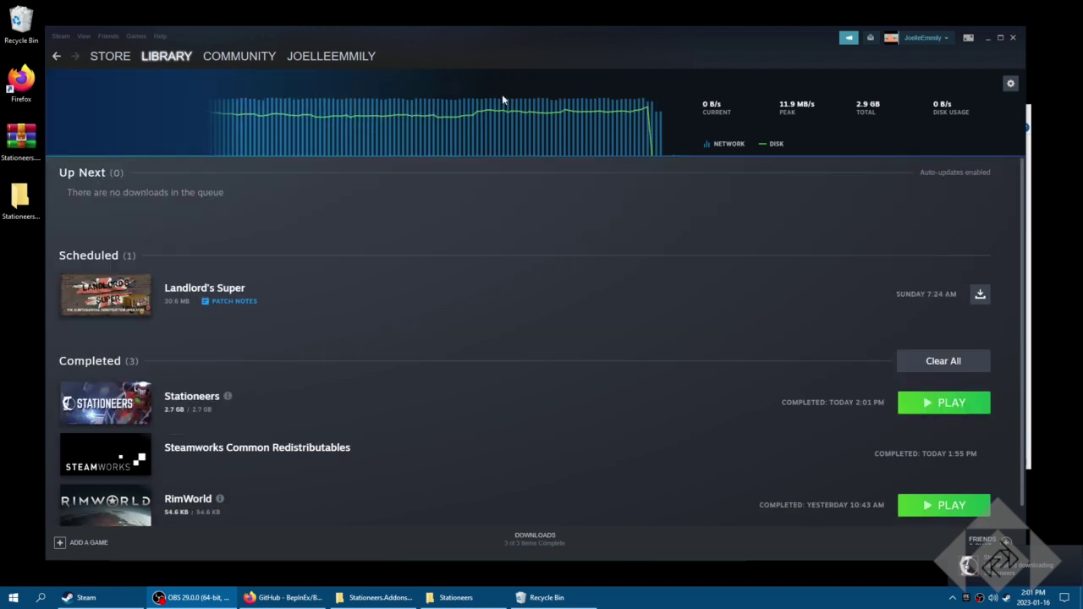
pyautogui.click(167, 56)
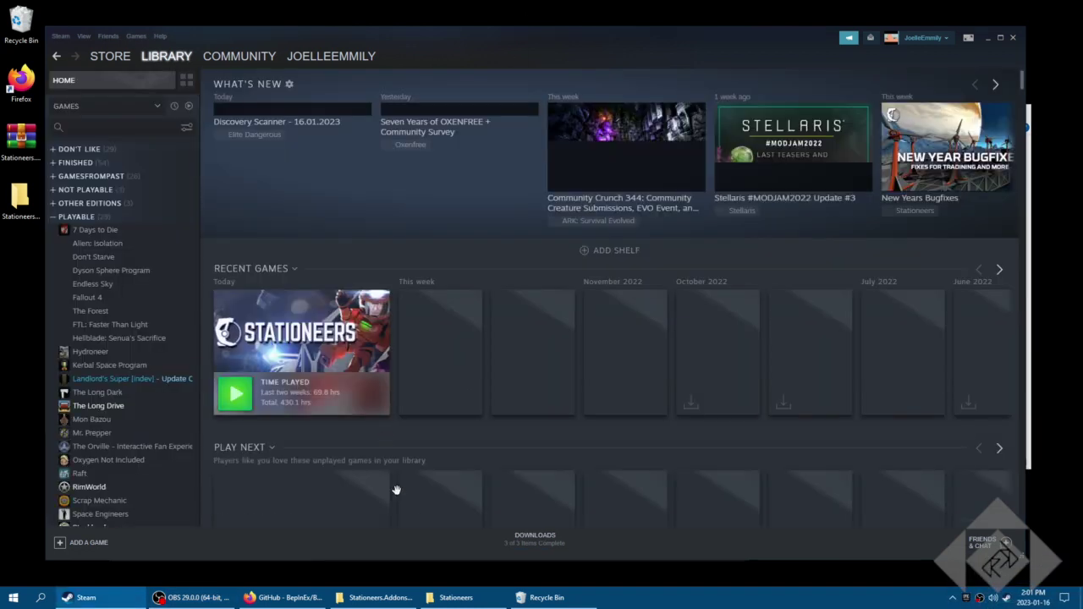
# Show the reinstalled Stationeers folder beside the Recycle Bin and highlight all the deleted mod files for comparison
pyautogui.click(457, 598)
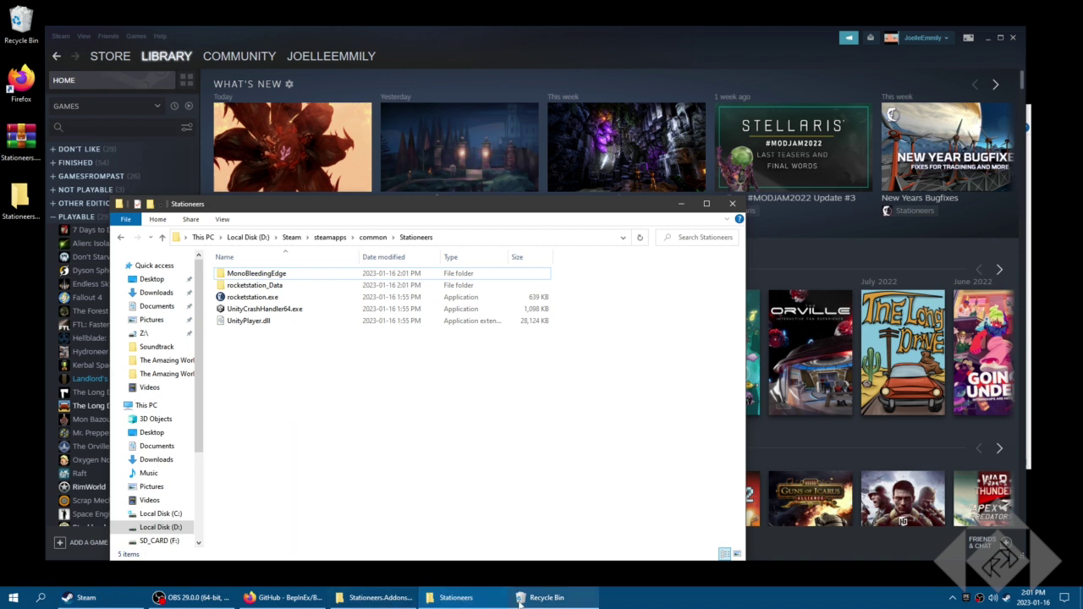
pyautogui.click(569, 603)
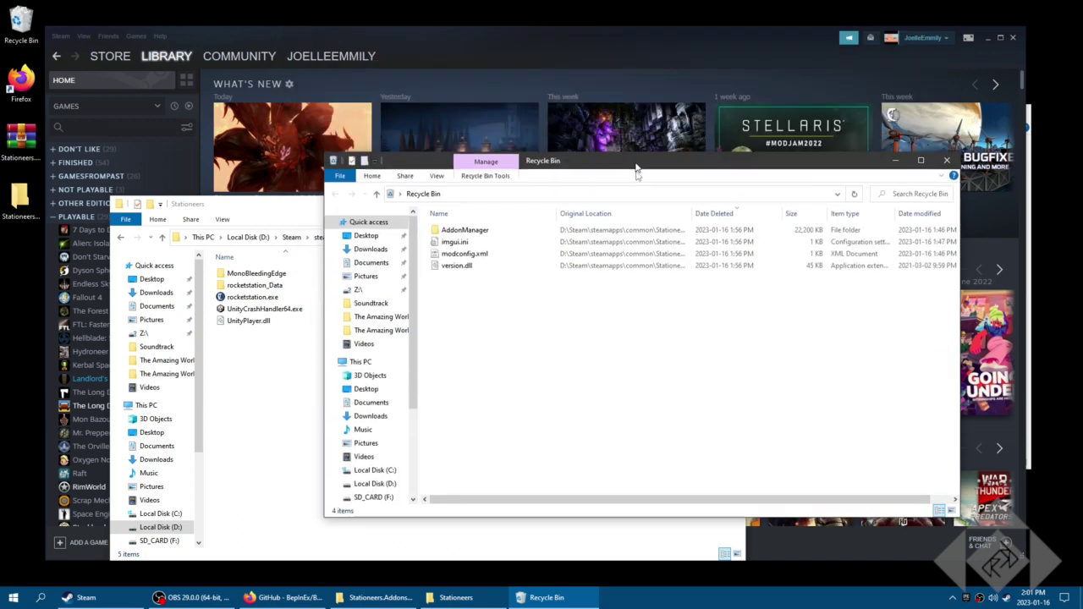
pyautogui.moveTo(636, 170); pyautogui.dragTo(689, 104)
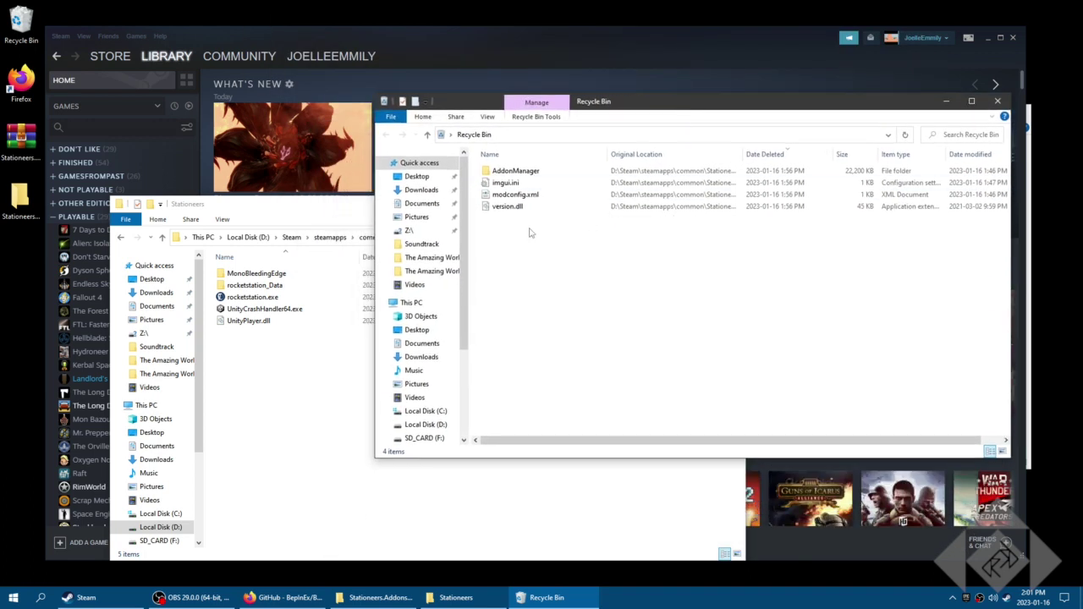
pyautogui.hotkey('ctrl', 'a')
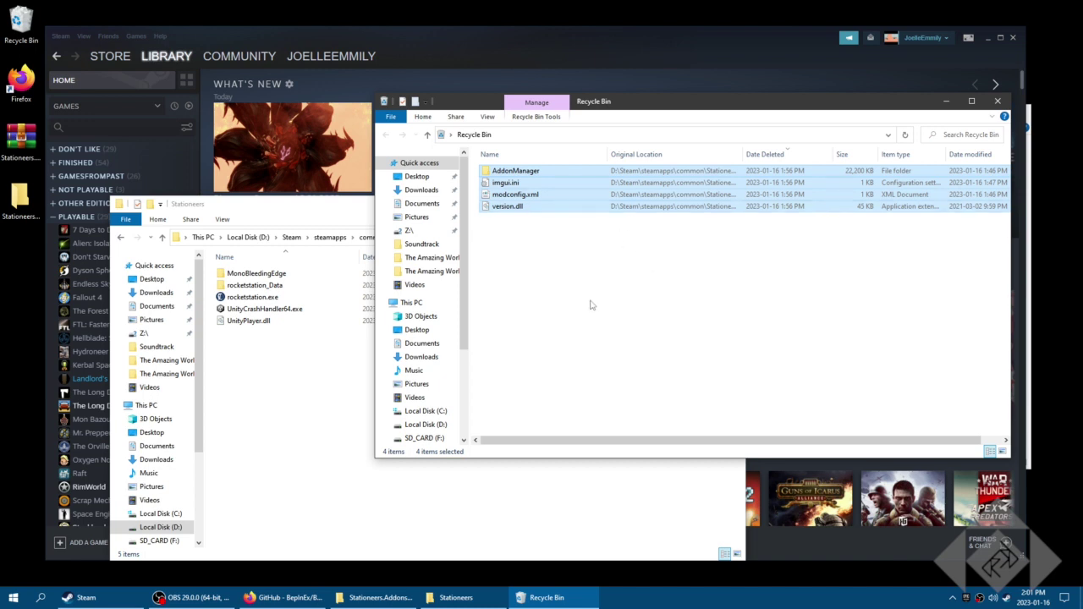
# Open the Stationeers.Addons-v0.4.2.zip archive in WinRAR and examine its AddonManager folder and version.dll
pyautogui.click(21, 143)
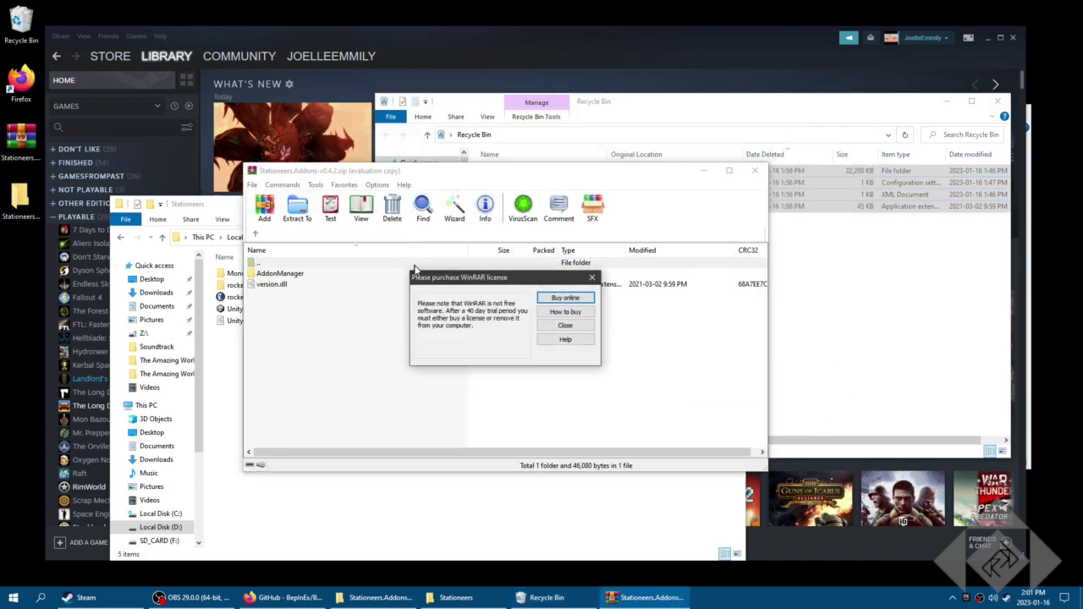
pyautogui.click(565, 326)
pyautogui.moveTo(605, 79); pyautogui.dragTo(524, 263)
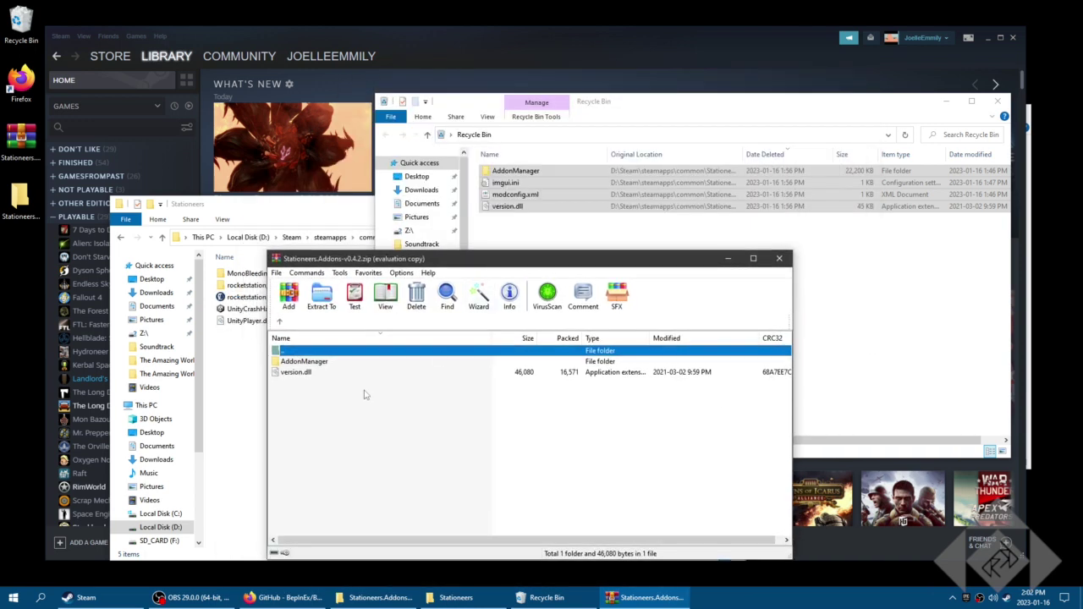
pyautogui.click(313, 373)
pyautogui.press('Up')
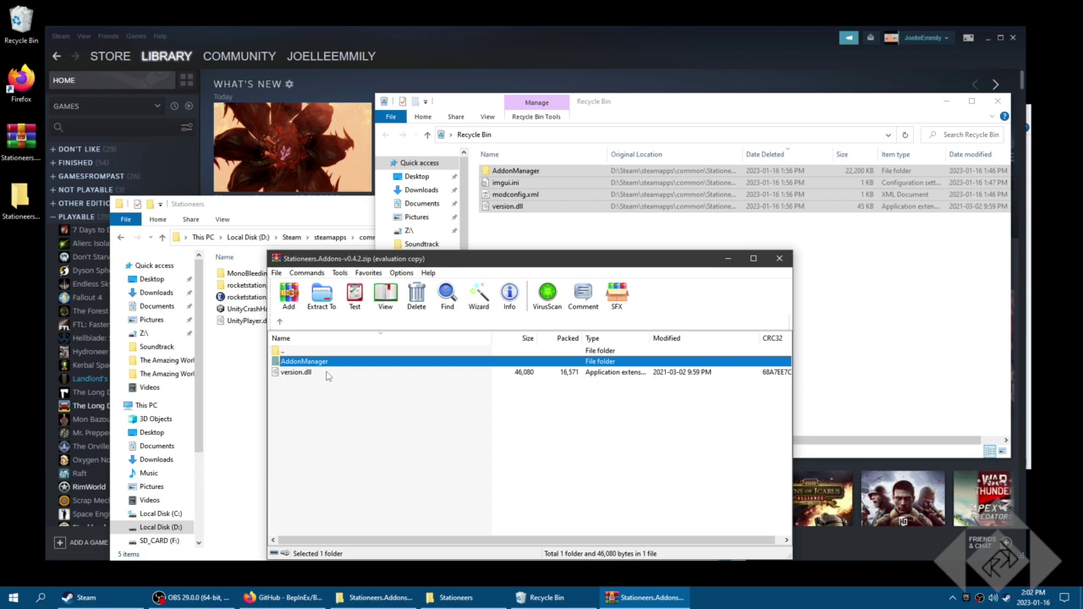
pyautogui.press('Down')
pyautogui.press('Up')
# Inspect the game's rocketstation_Data folder, compare the Stationeers folder with the addon archive's contents, and close the archive
pyautogui.click(254, 367)
pyautogui.doubleClick(247, 285)
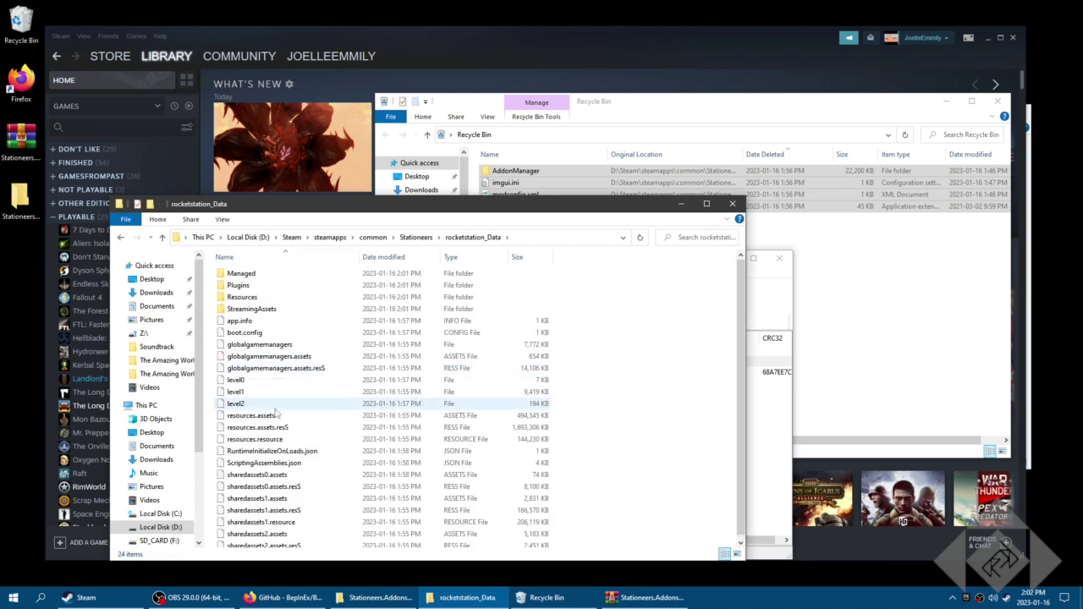
pyautogui.click(161, 237)
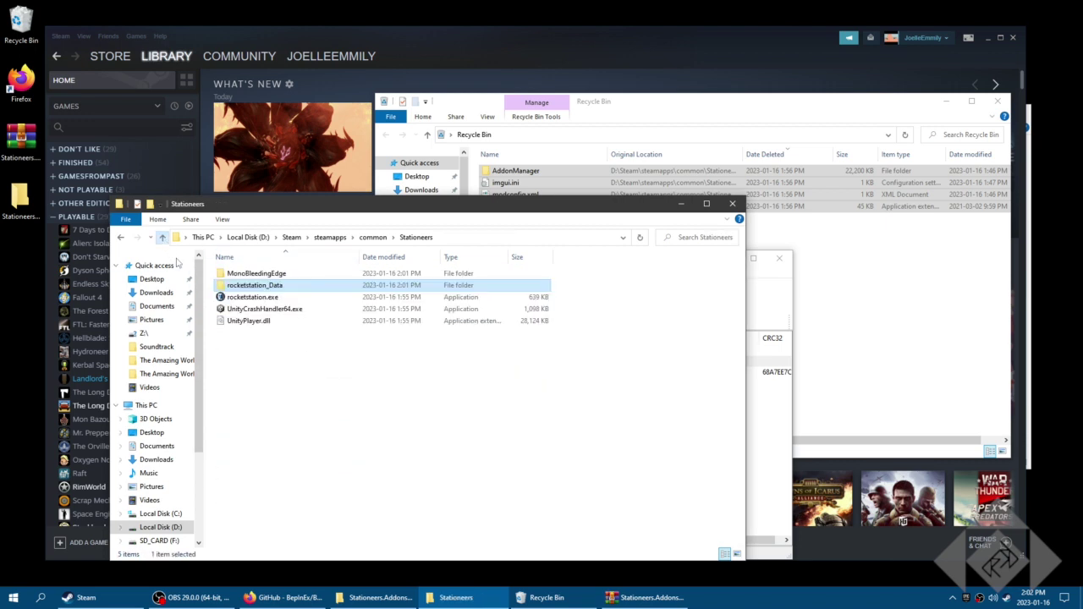
pyautogui.click(771, 467)
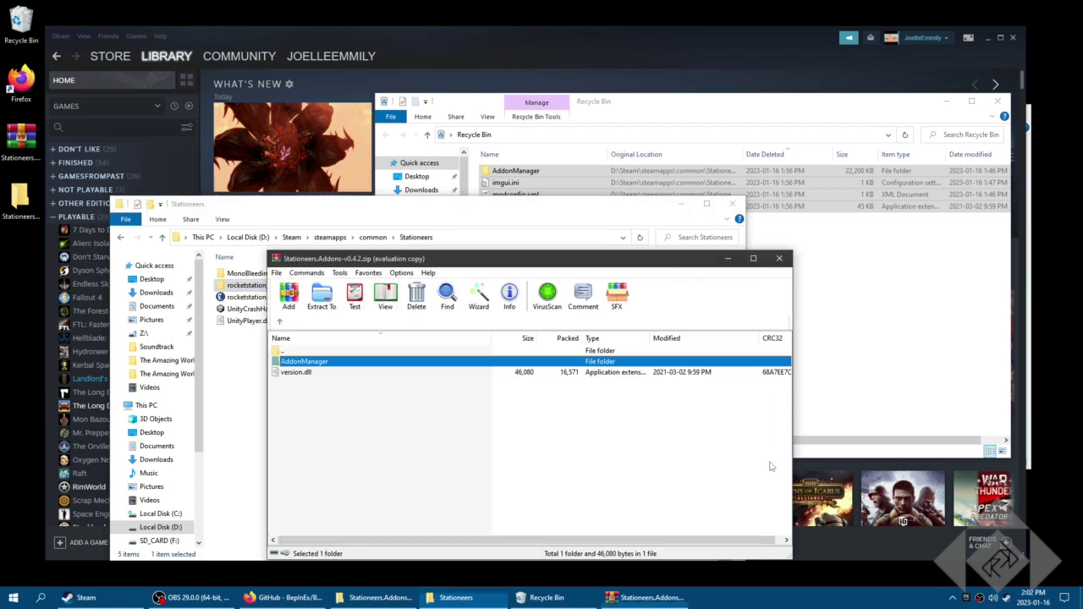
pyautogui.click(771, 467)
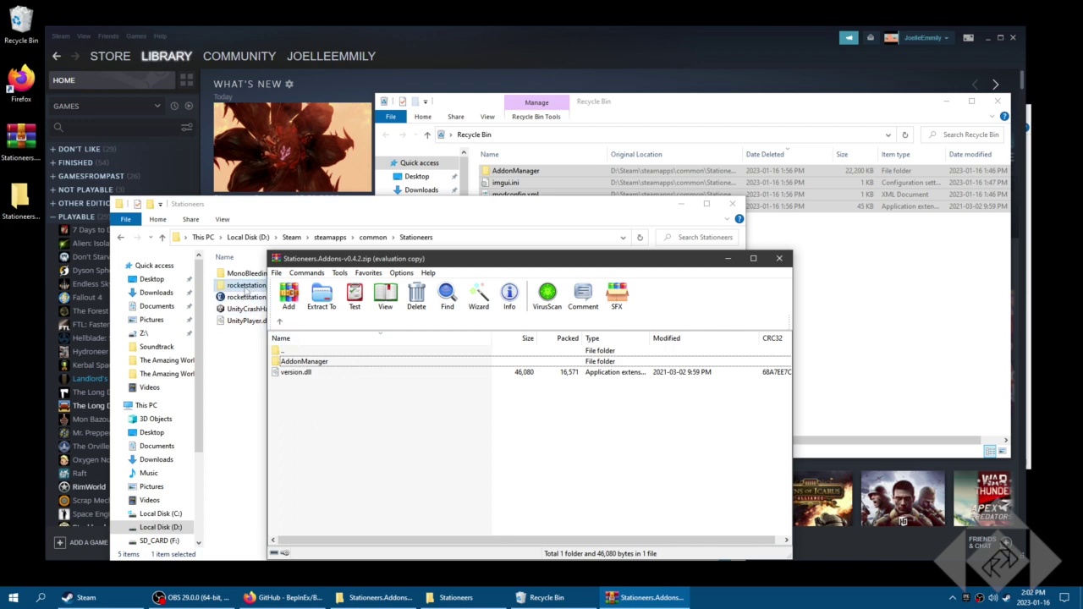
pyautogui.click(245, 288)
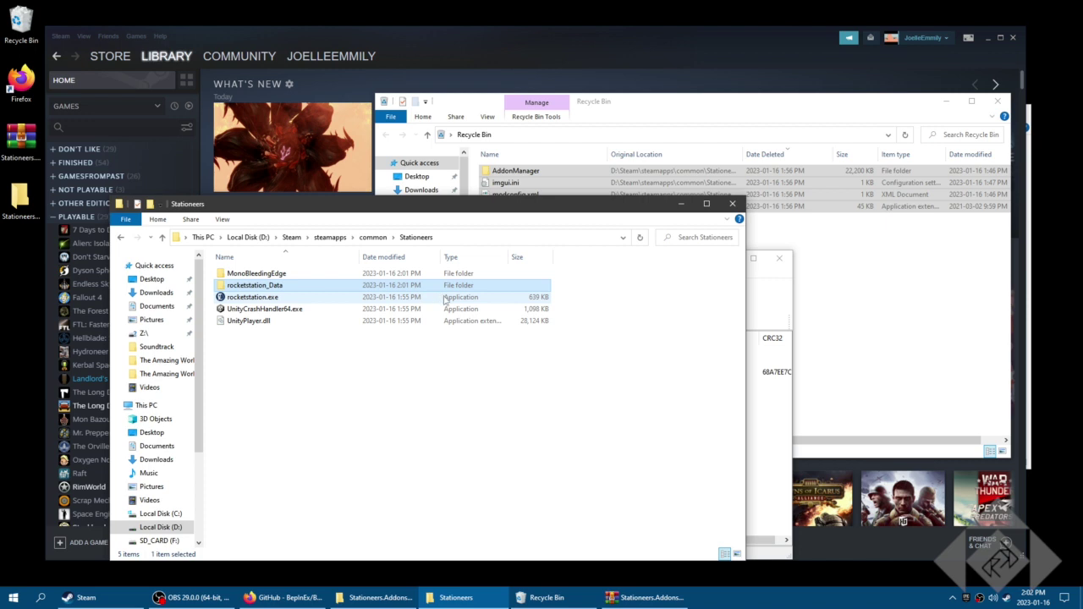
pyautogui.click(754, 458)
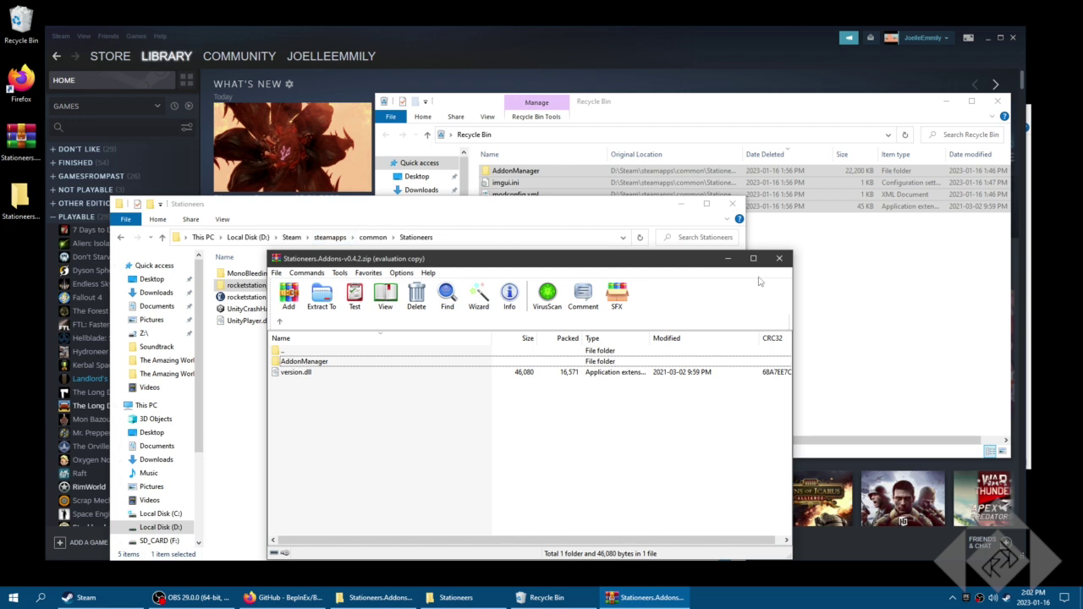
pyautogui.click(779, 258)
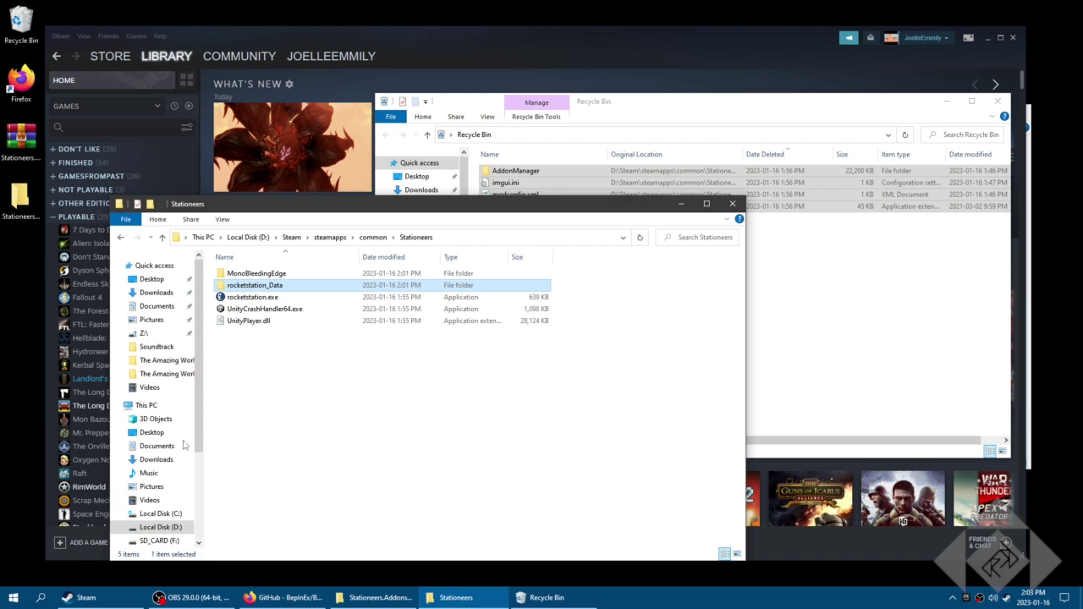
# Highlight all the items in the Stationeers folder to review which files belong to the clean game
pyautogui.hotkey('ctrl', 'a')
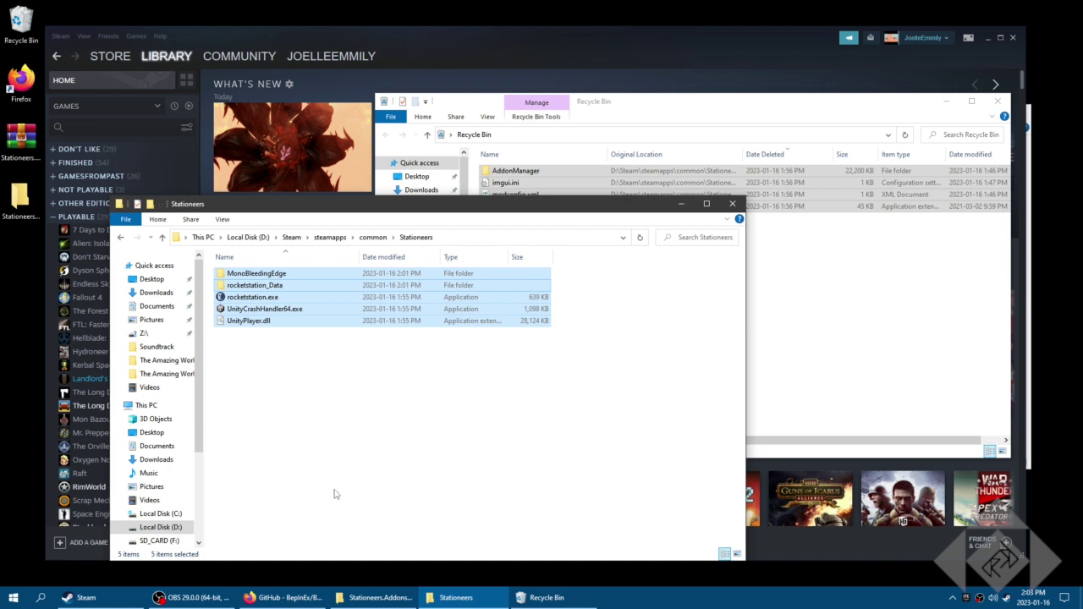
pyautogui.click(328, 433)
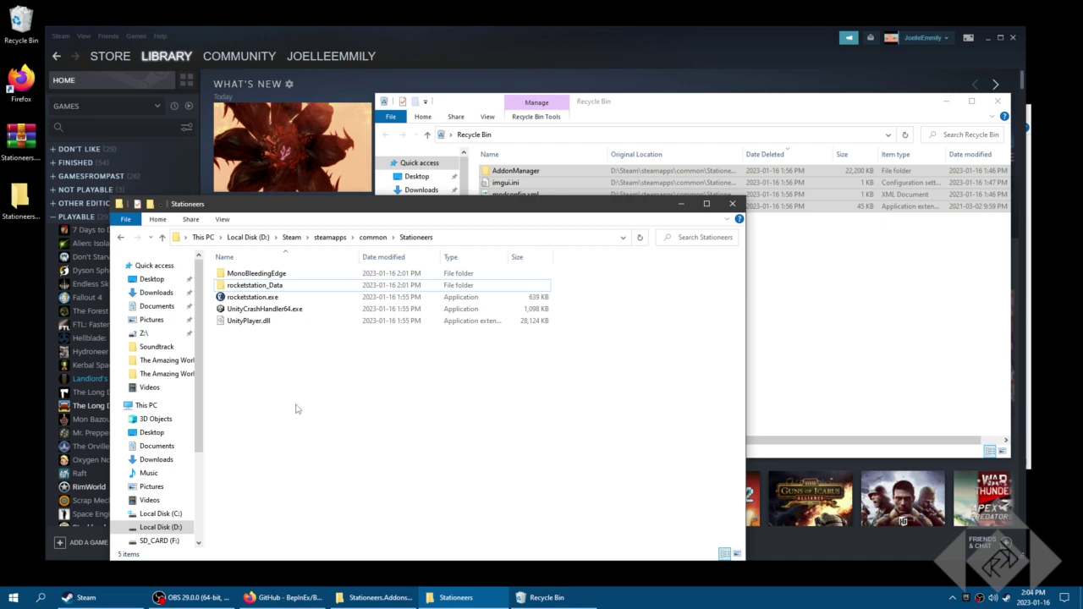
pyautogui.moveTo(301, 395); pyautogui.dragTo(217, 267)
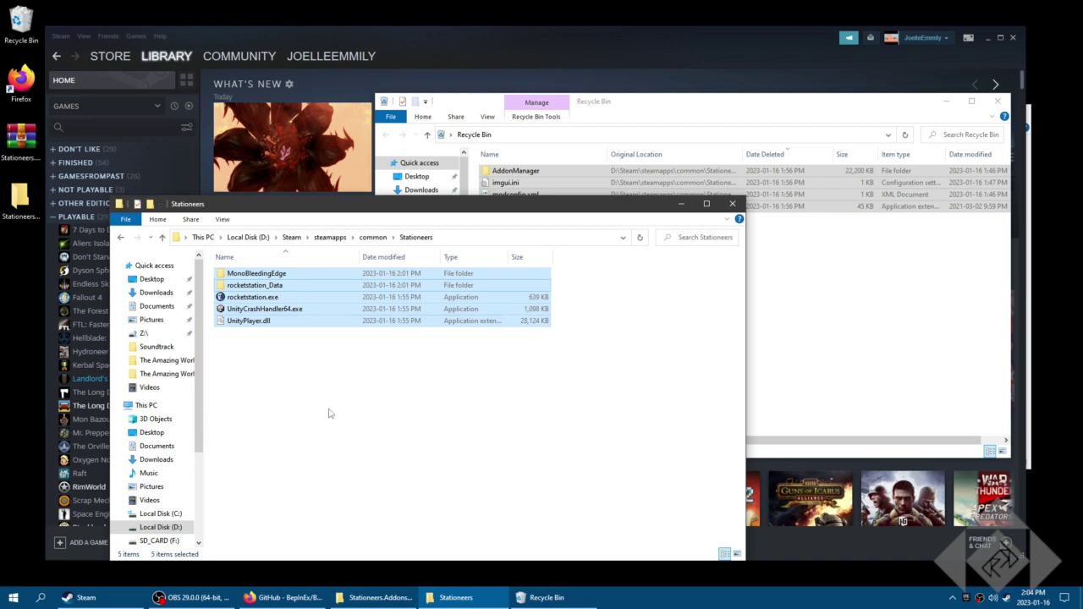
# Switch to Steam and launch the reinstalled Stationeers from the game library
pyautogui.click(443, 58)
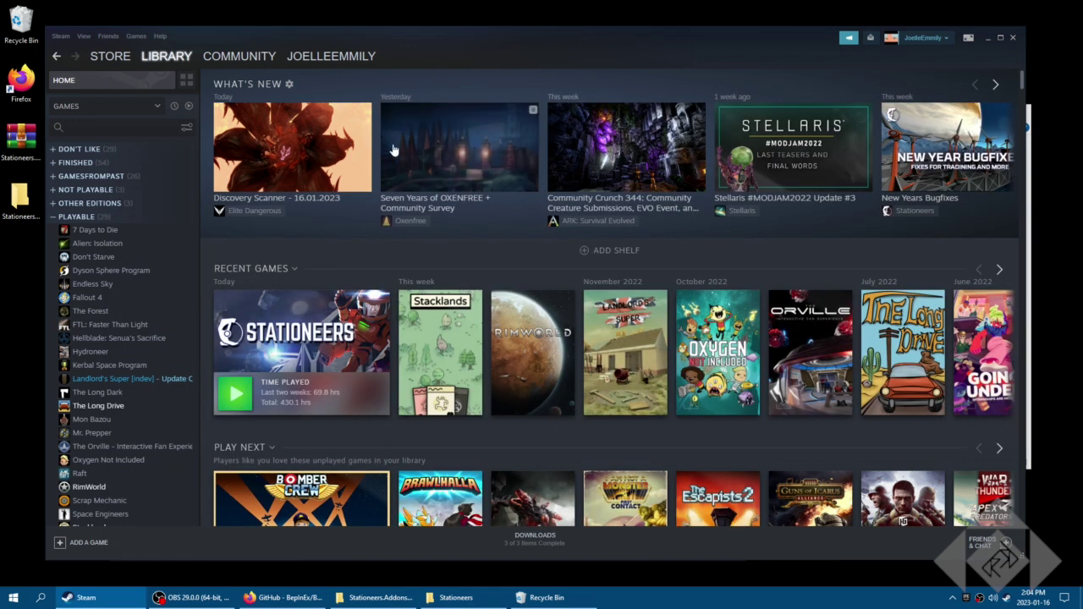
pyautogui.scroll(-3, 138, 466)
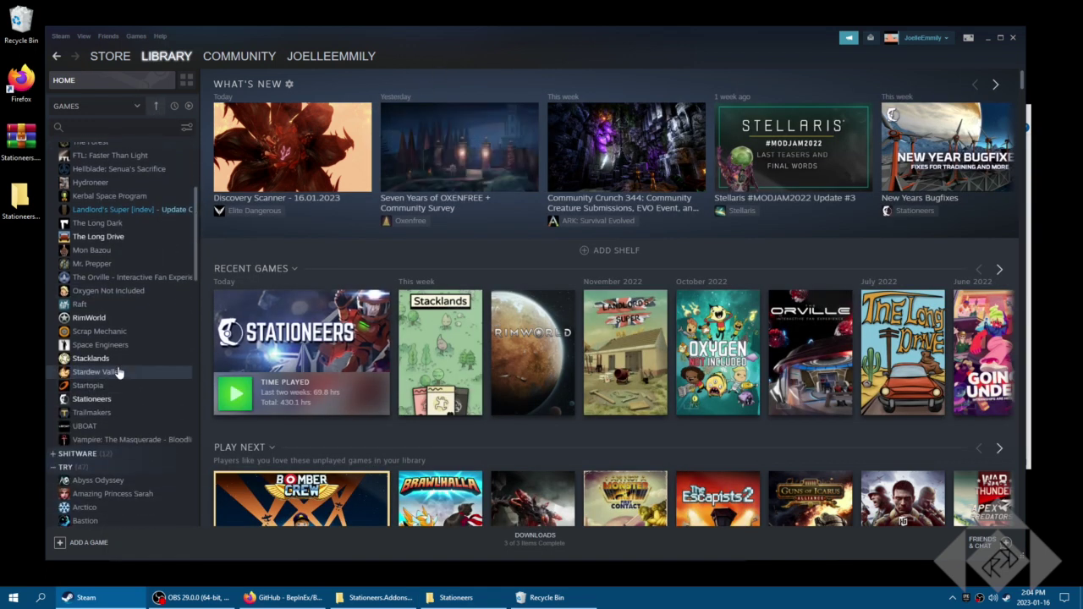
pyautogui.click(156, 400)
pyautogui.click(258, 267)
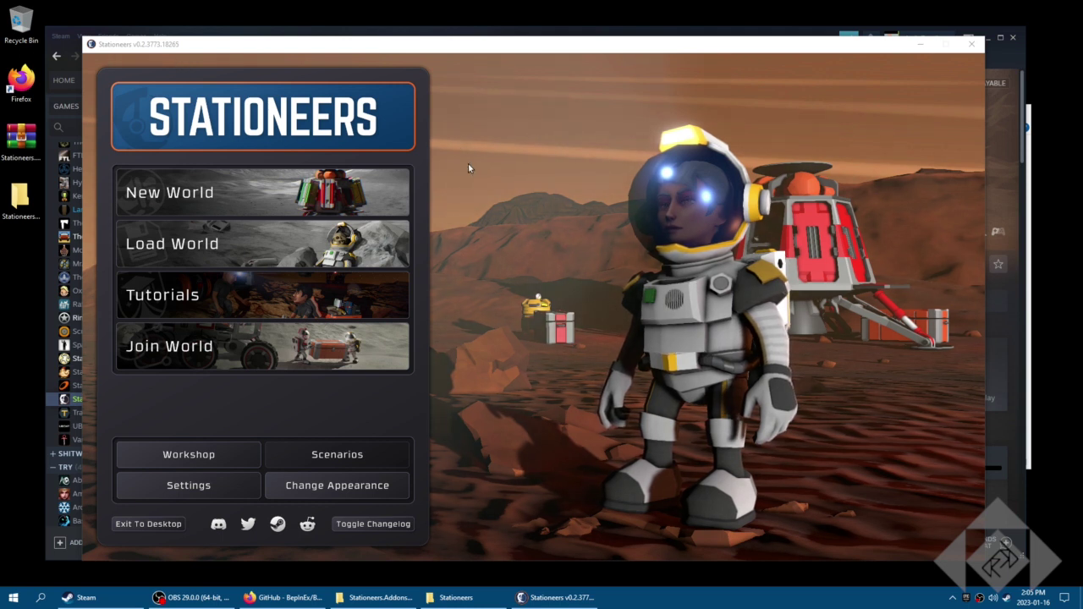
# Check the game's main menu for the console, review the subscribed Workshop mods, and return to the main menu
pyautogui.click(529, 219)
pyautogui.press('`')
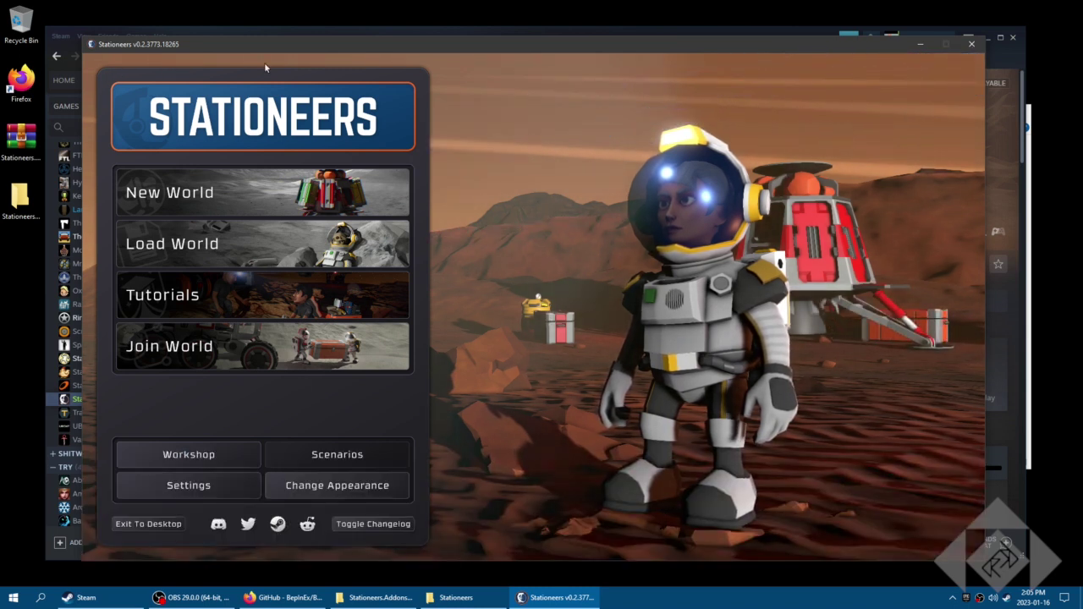
pyautogui.click(205, 457)
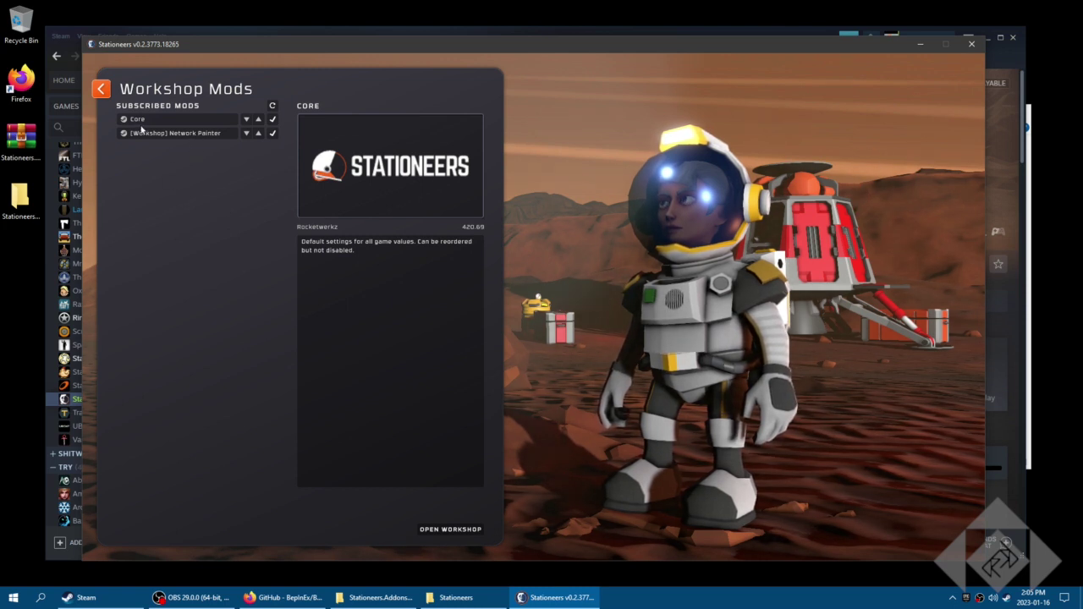
pyautogui.click(100, 88)
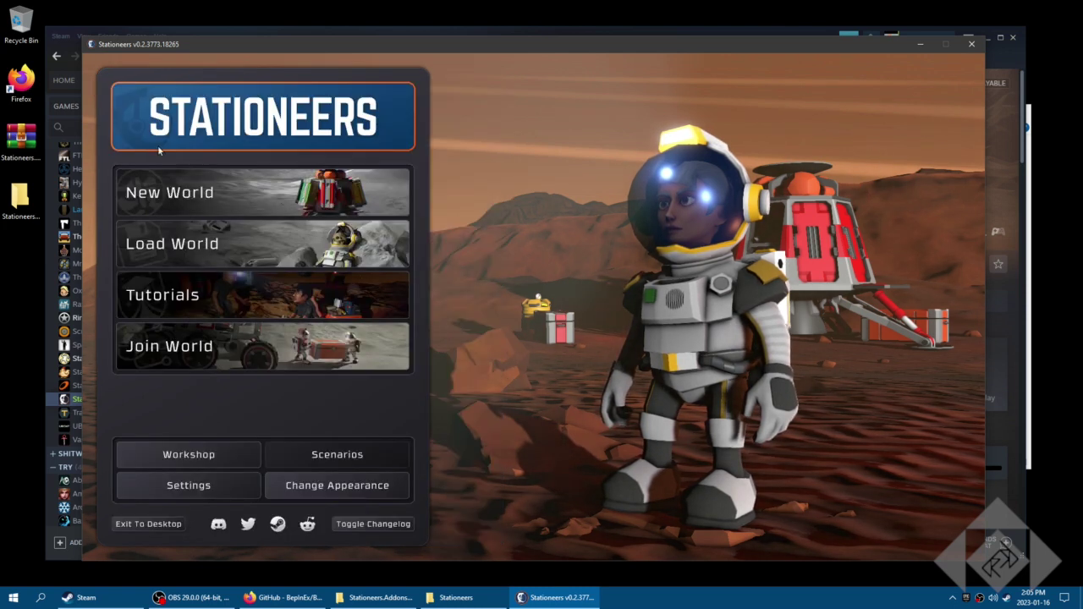
# Load the saved world TestBed
pyautogui.click(244, 248)
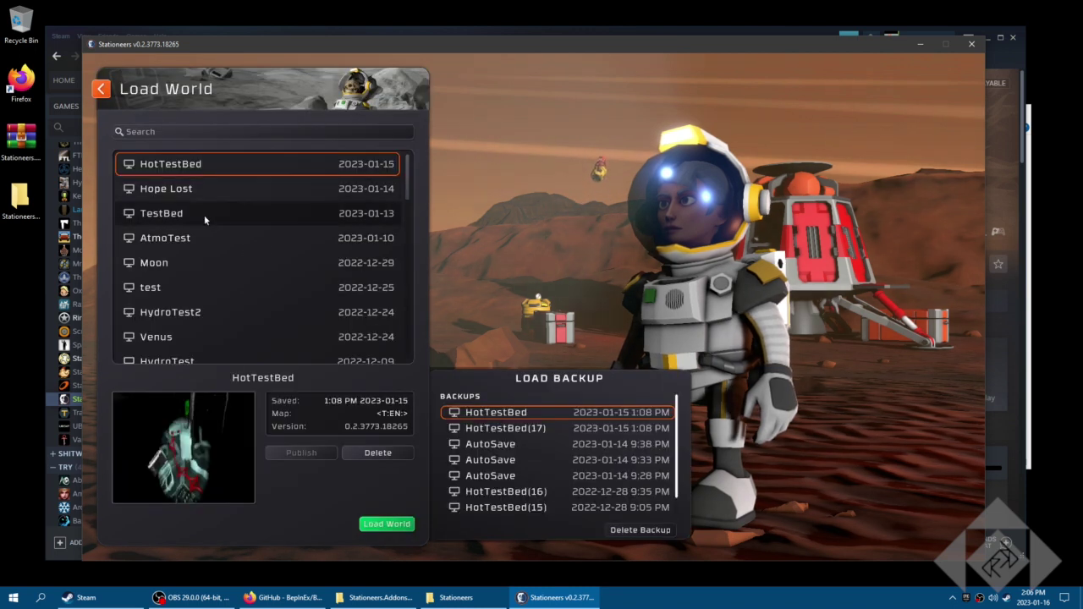
pyautogui.click(204, 215)
pyautogui.click(392, 518)
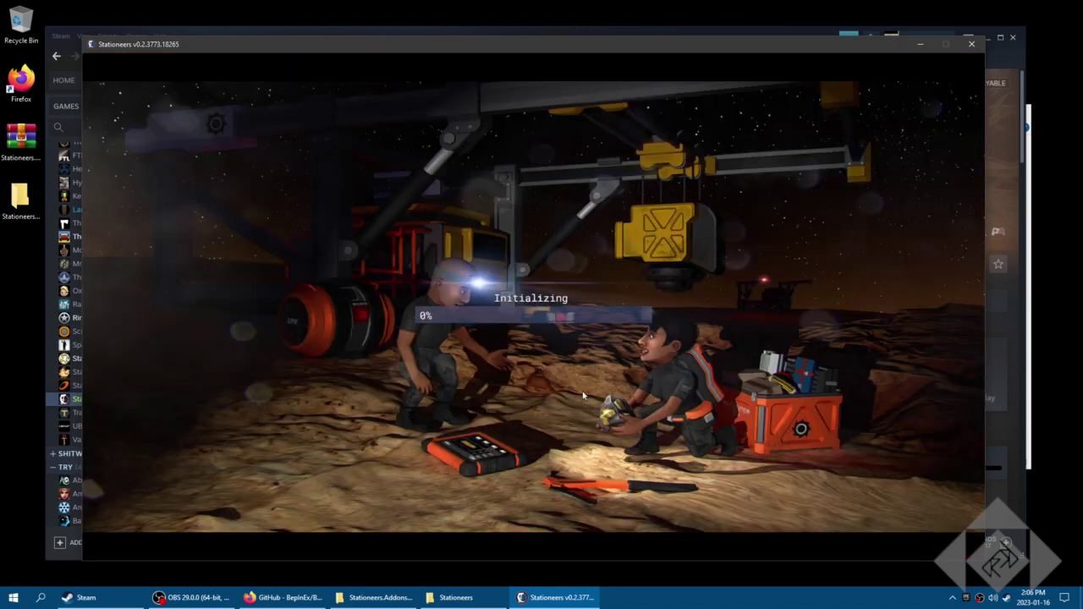
# Spawn a white spray paint can by searching for "whi" and use it to paint the straight cable before the doorway
pyautogui.press('F1')
pyautogui.write('whi')
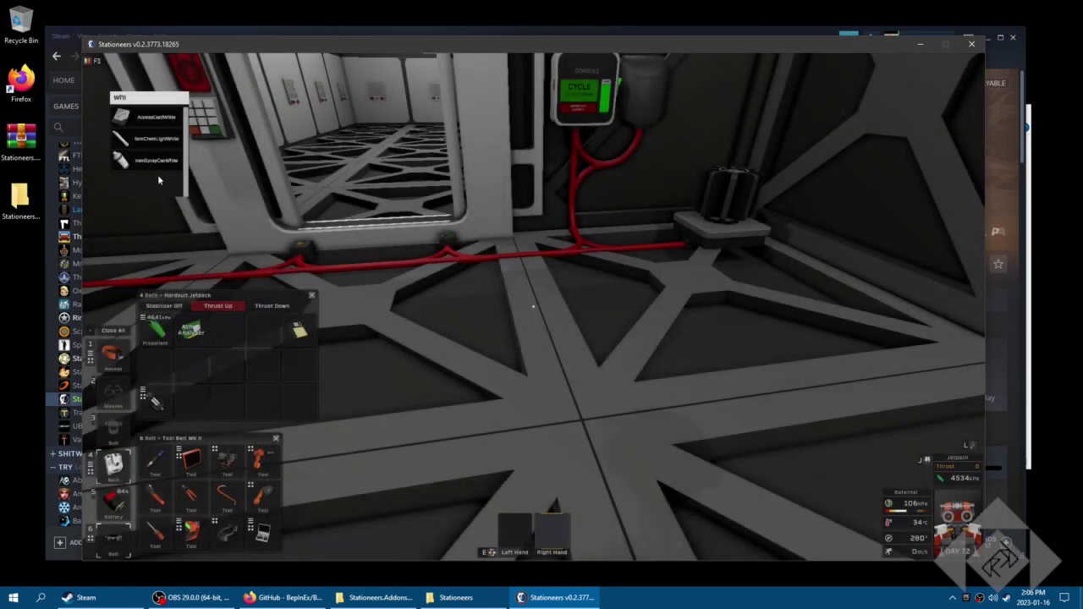
pyautogui.click(153, 160)
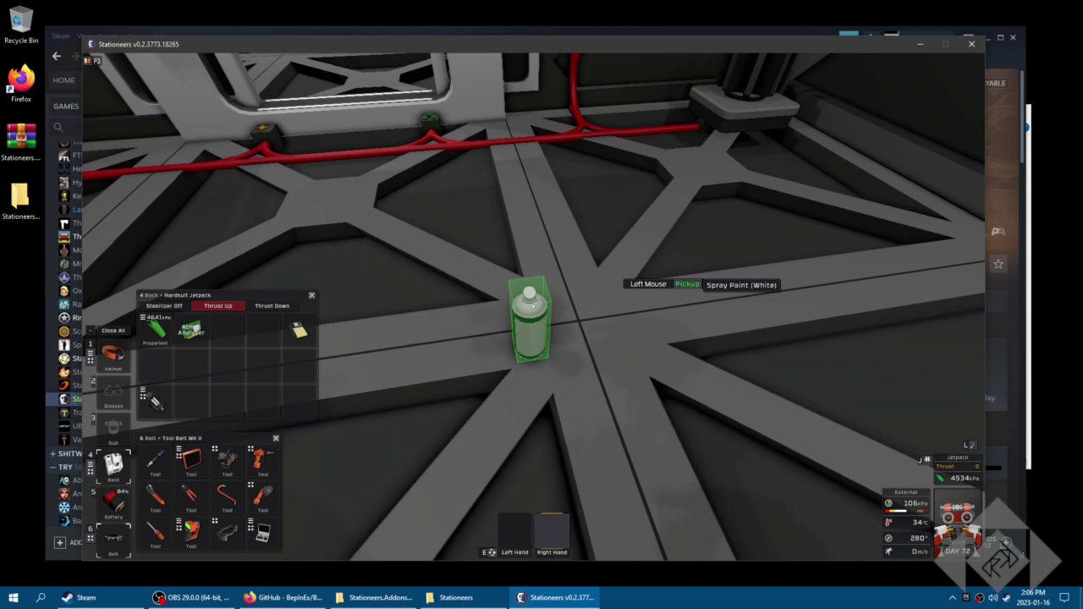
pyautogui.click(533, 307)
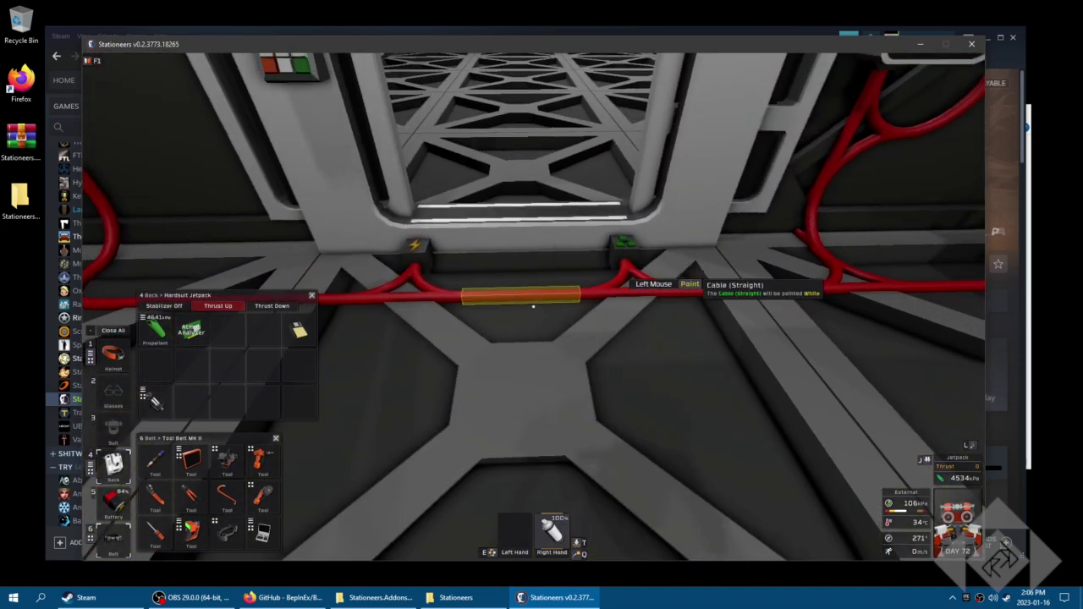
pyautogui.click(533, 307)
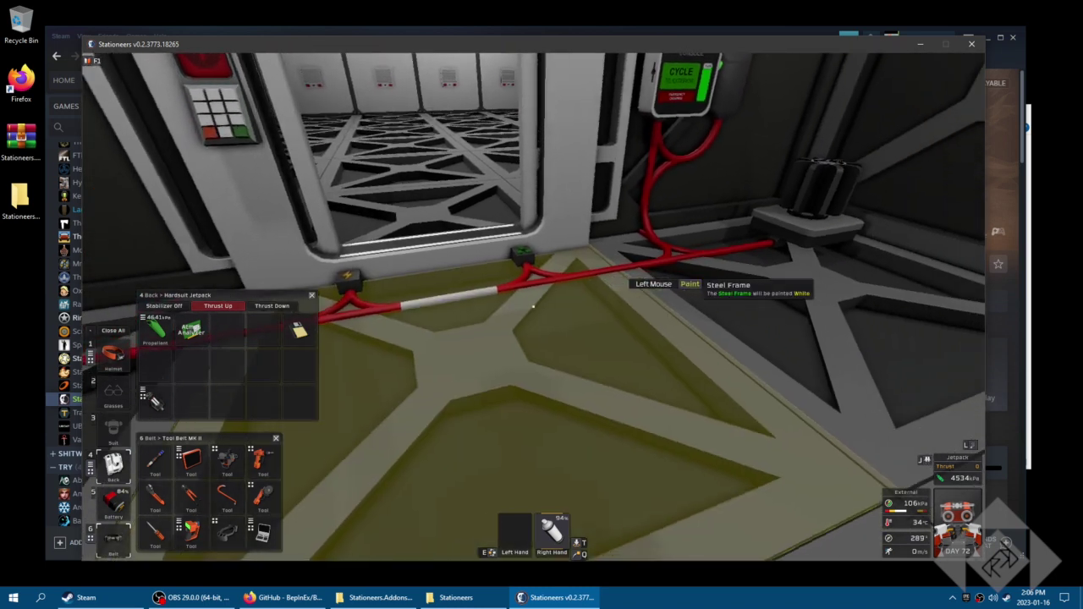
# Leave the TestBed session without saving
pyautogui.press('Escape')
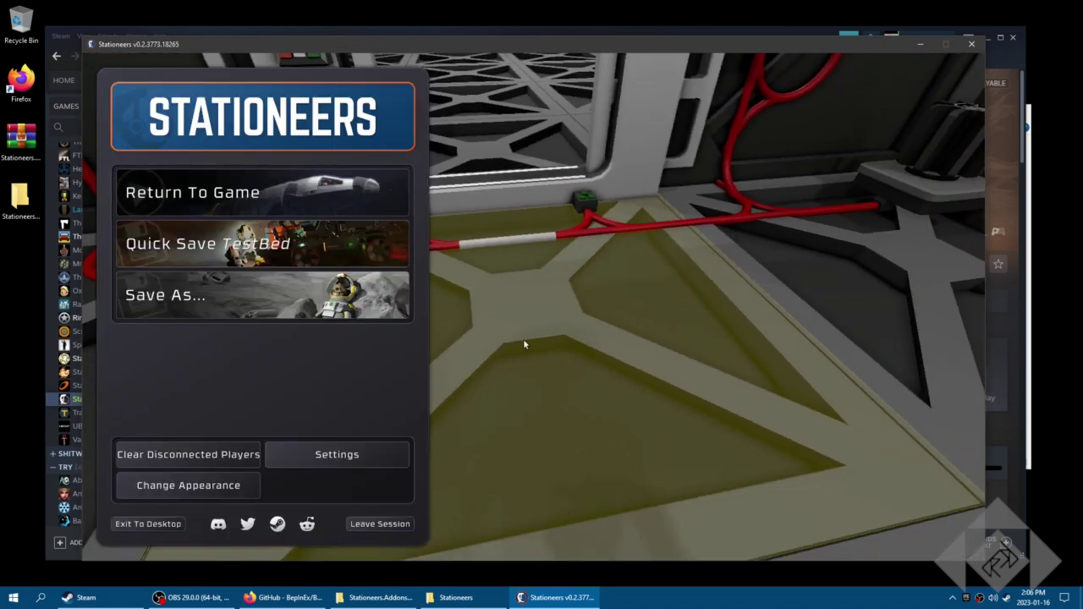
pyautogui.click(381, 524)
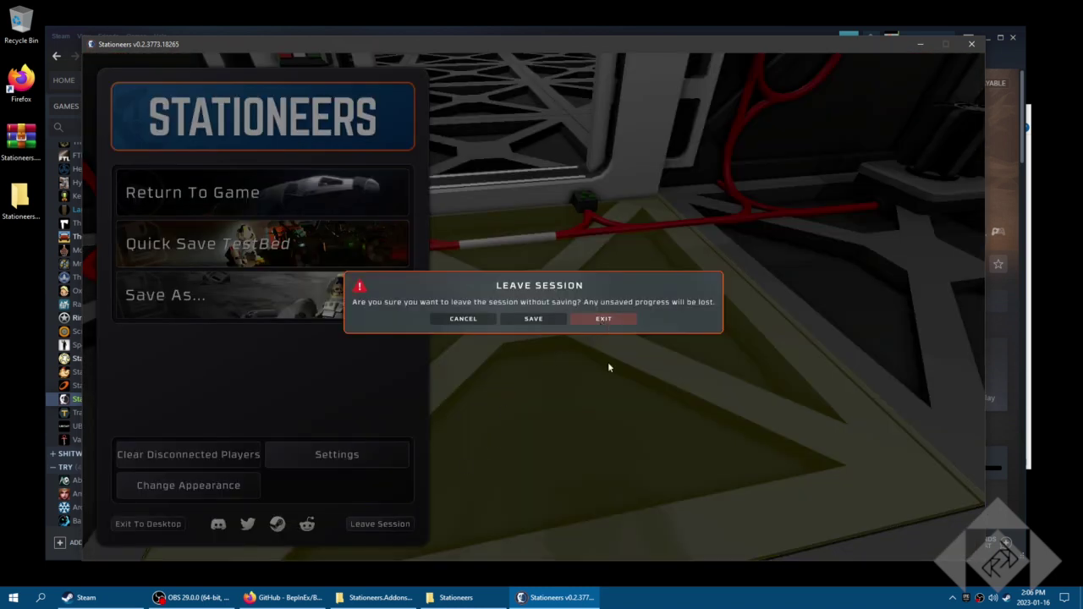
pyautogui.press('Escape')
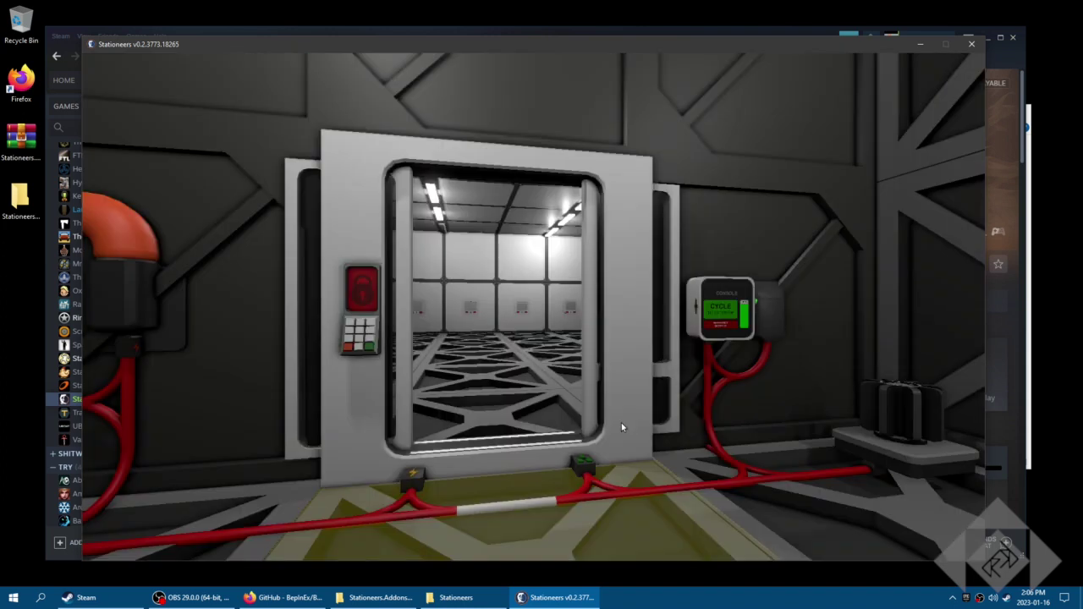